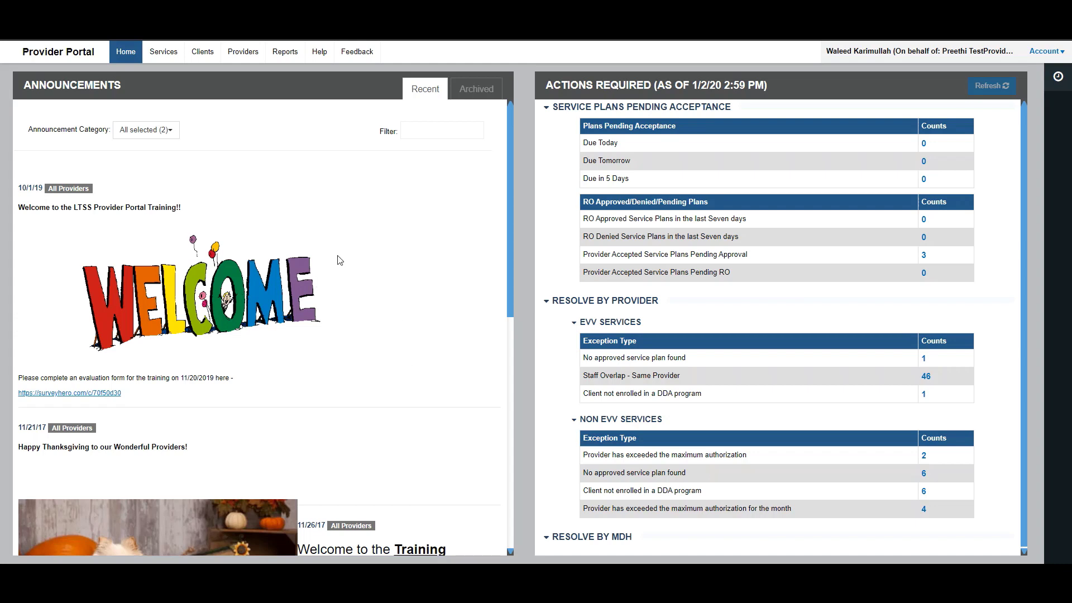
- From Providers, switch to the staff search and begin a new staff profile
left_click(242, 58)
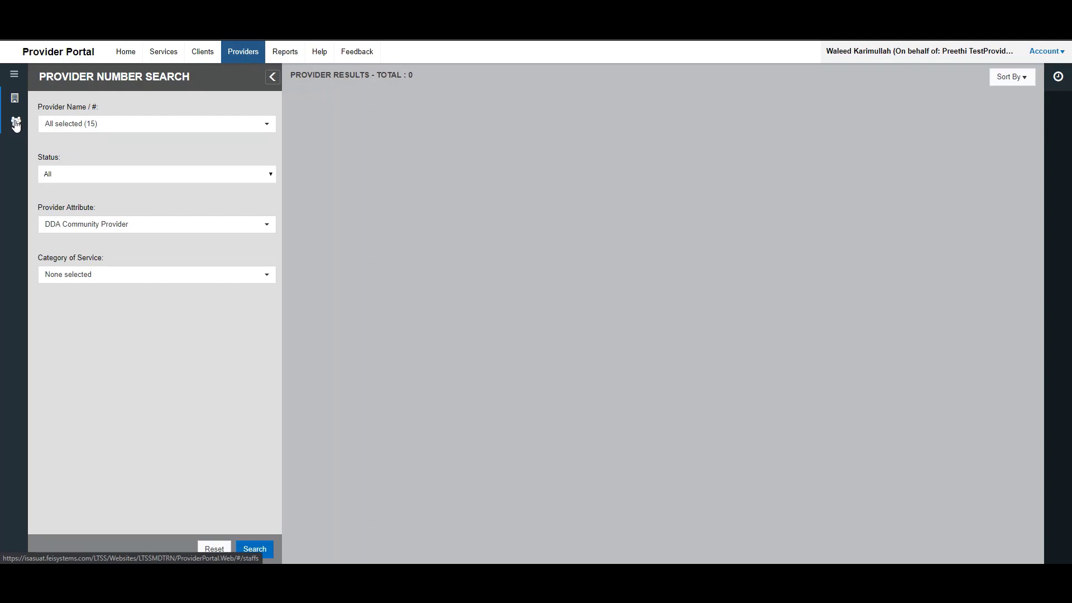
left_click(16, 124)
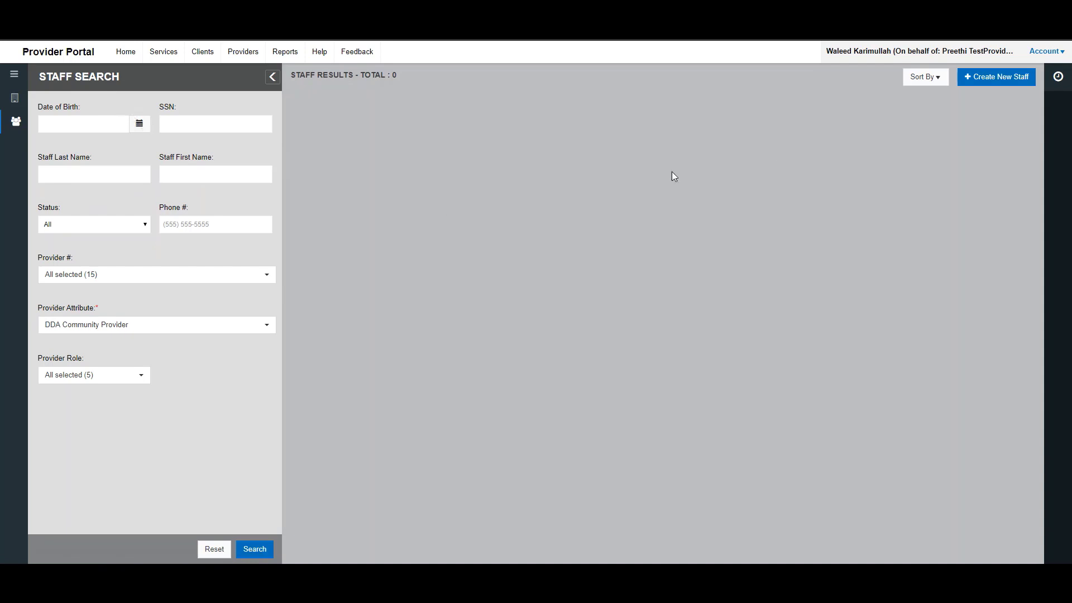
left_click(979, 81)
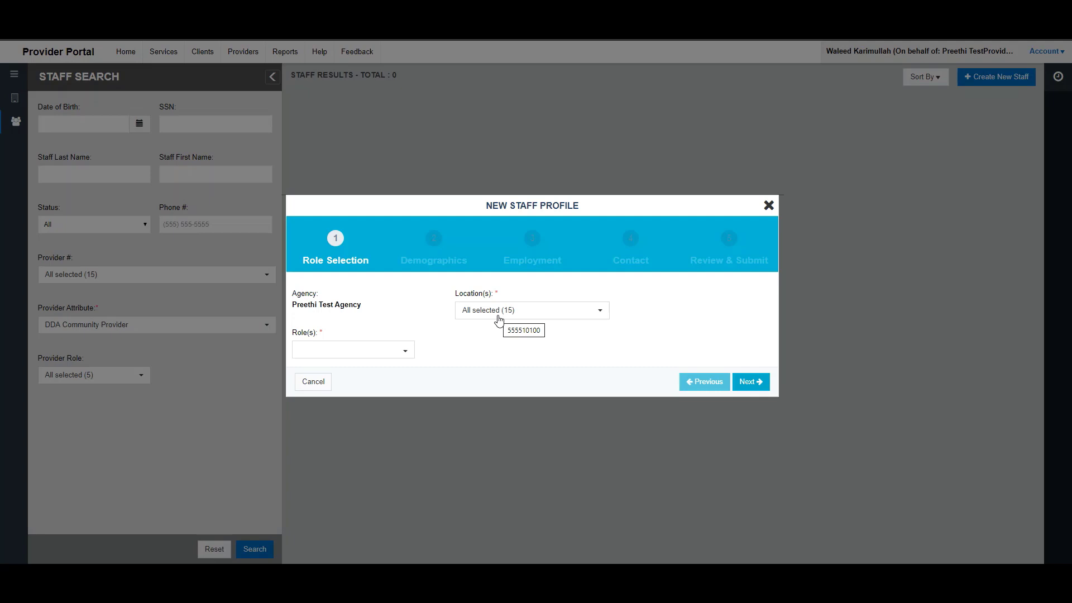
- Replace the all-locations selection with just two locations
left_click(500, 316)
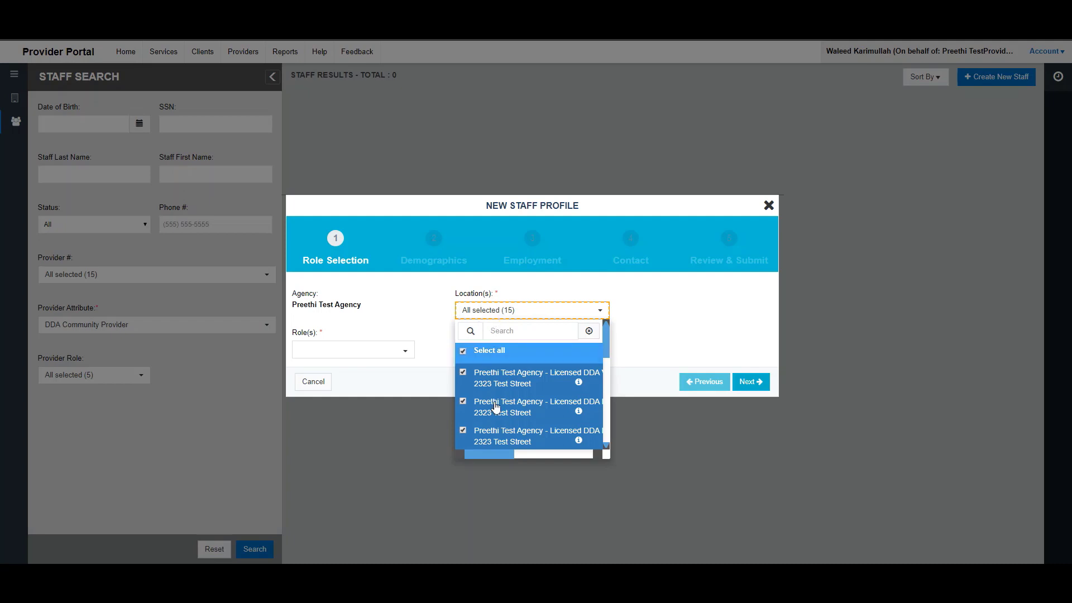
left_click(463, 352)
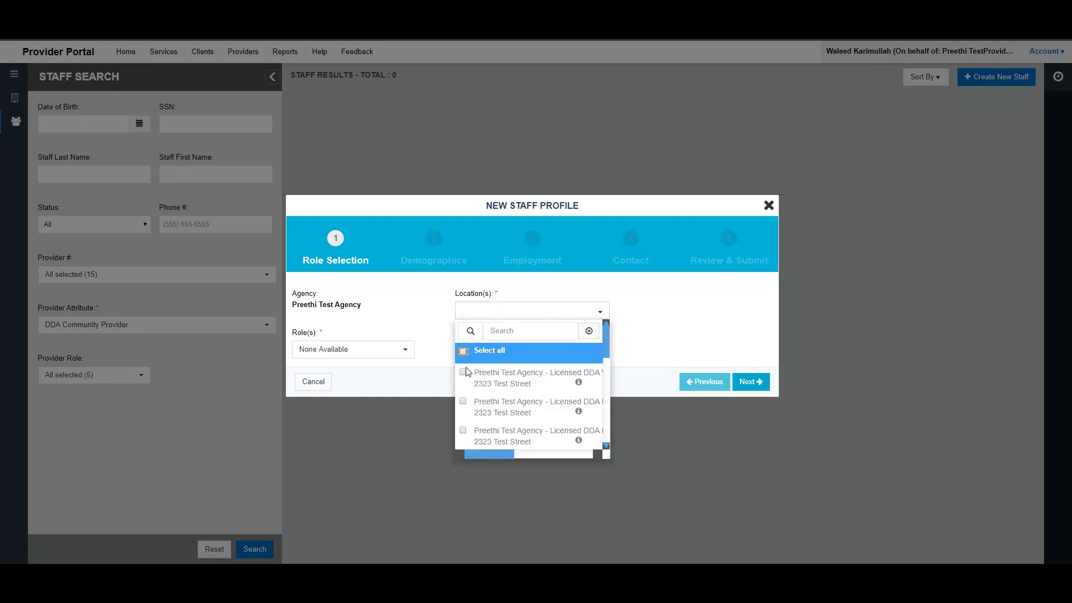
left_click(464, 372)
left_click(463, 407)
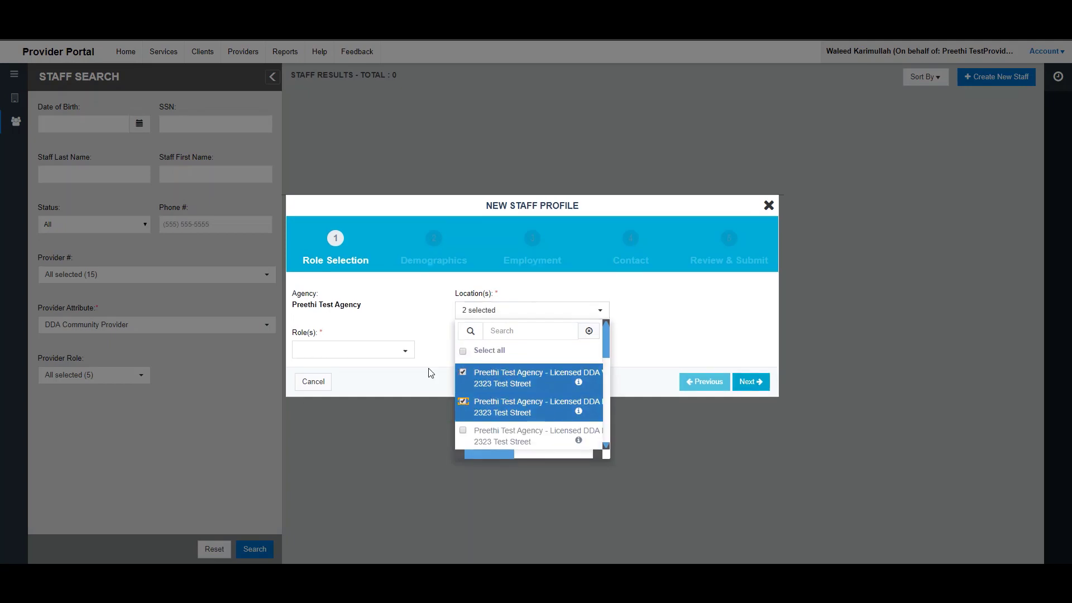
left_click(422, 318)
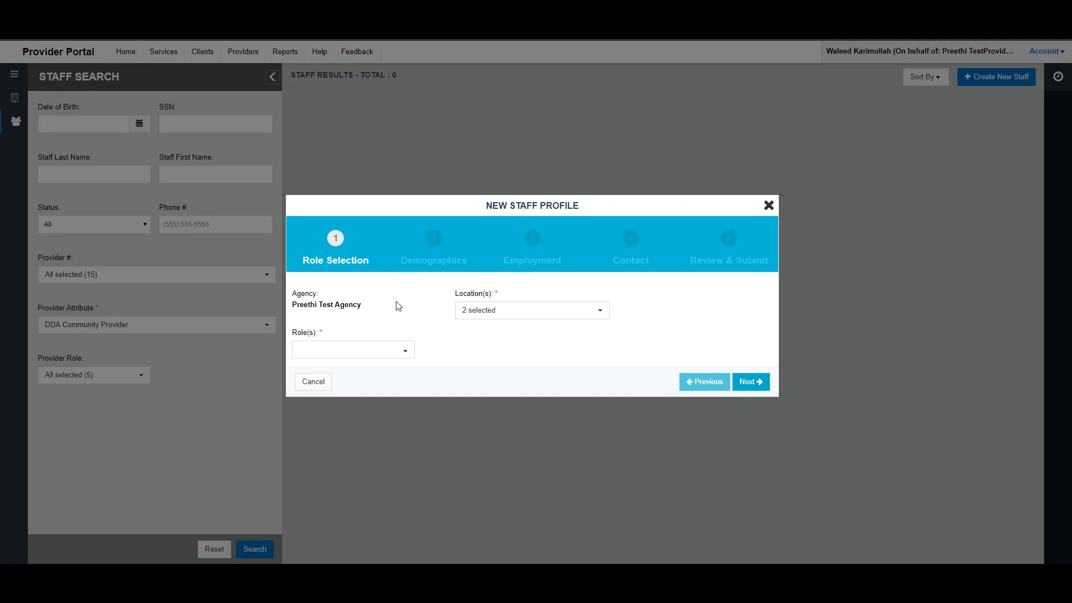
- Assign the Billing Provider and Admin Provider roles and continue to Demographics
left_click(384, 355)
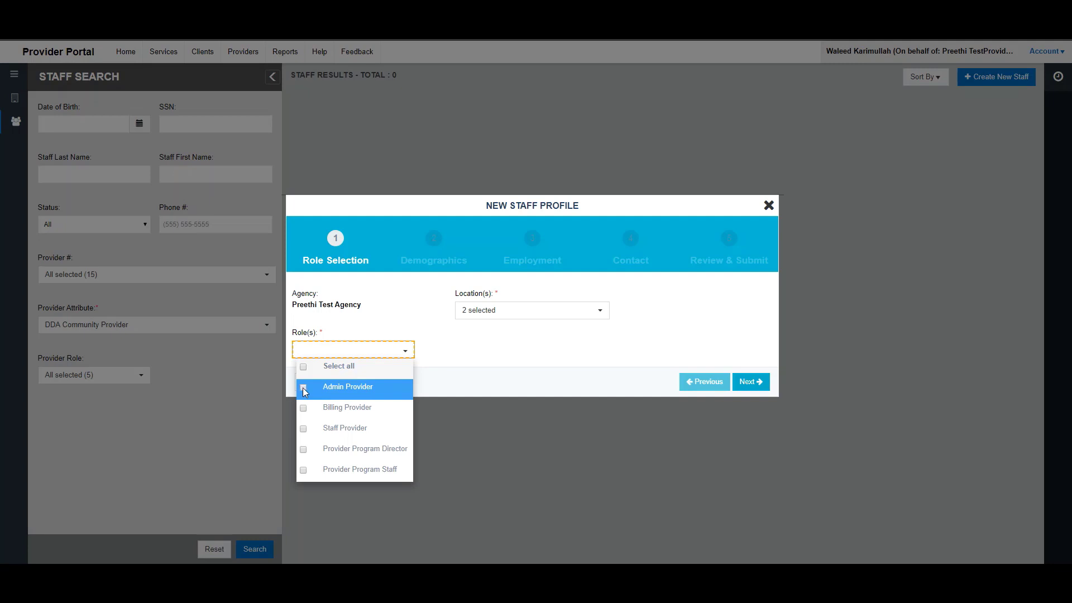
left_click(302, 411)
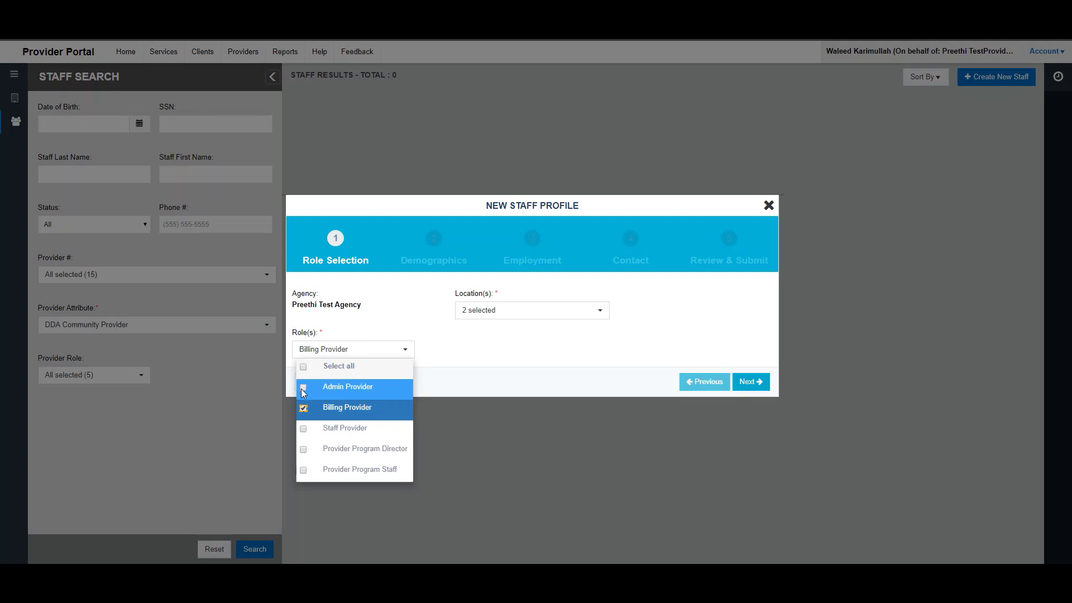
left_click(303, 388)
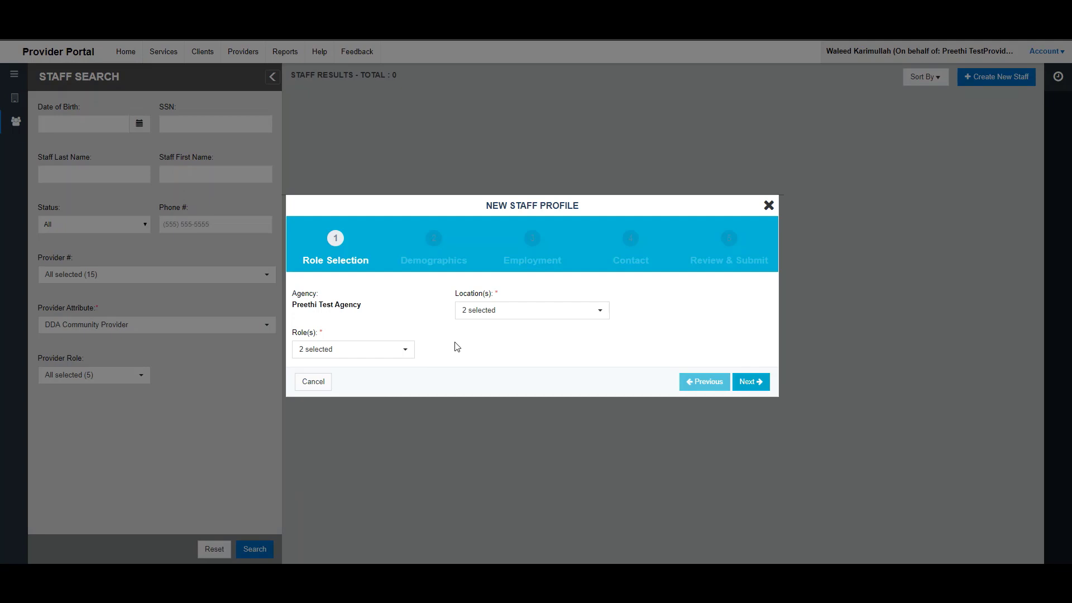
left_click(751, 383)
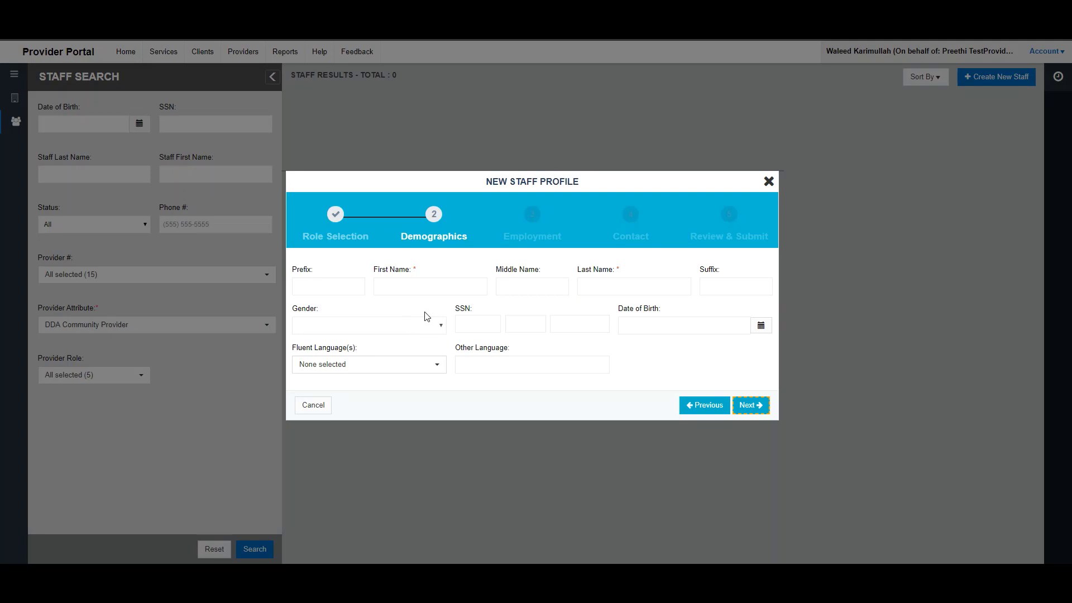
- Enter the staff member's first and last name
left_click(342, 288)
left_click(415, 285)
type("Peter")
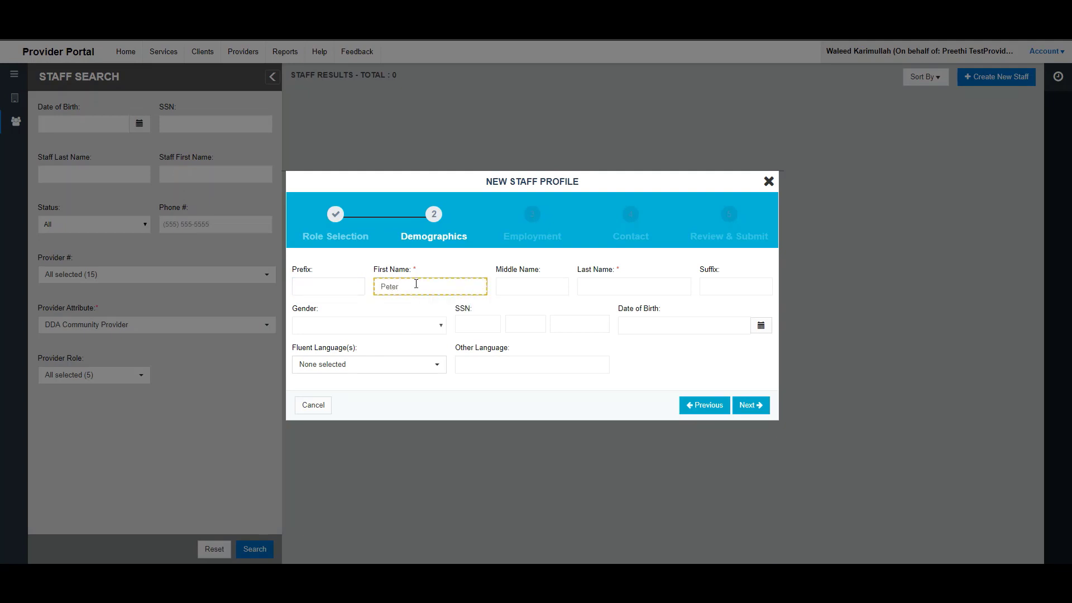
key("Tab")
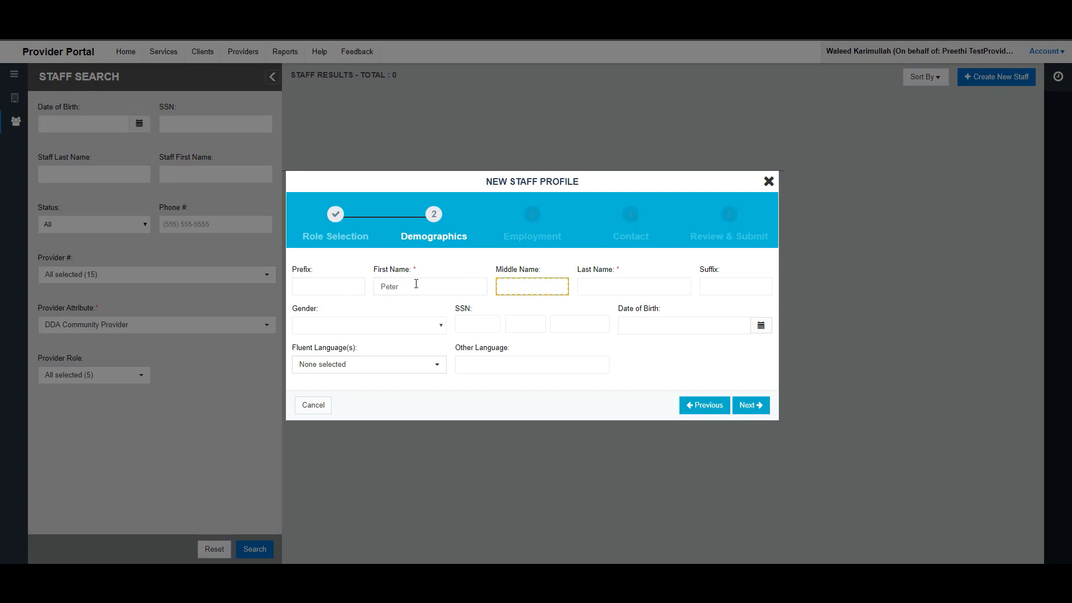
key("Tab")
type("Test")
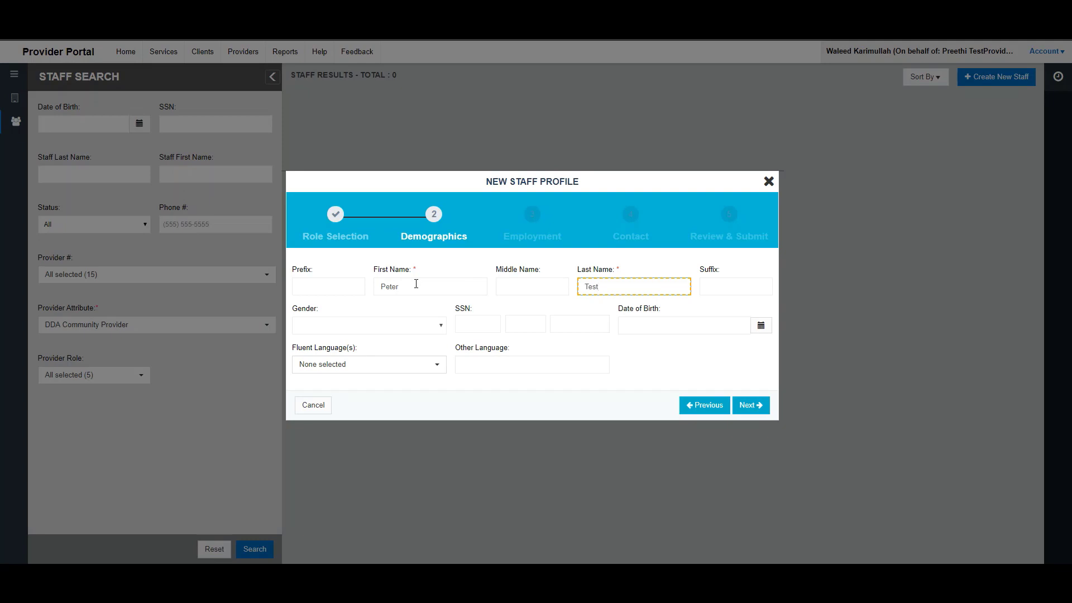
key("Tab")
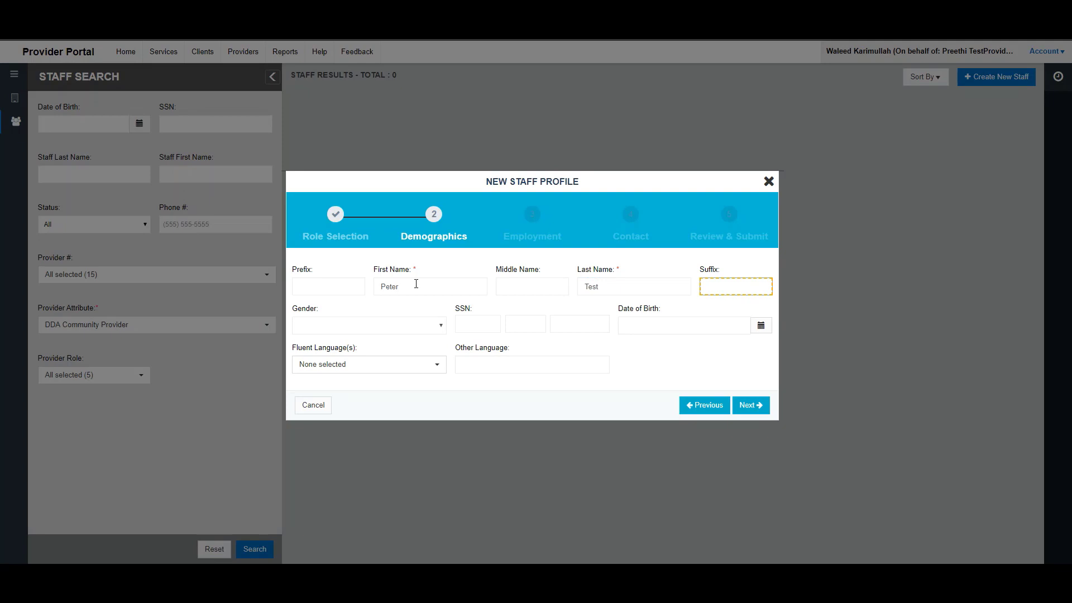
- Set gender to Male and enter the Social Security number
left_click(441, 325)
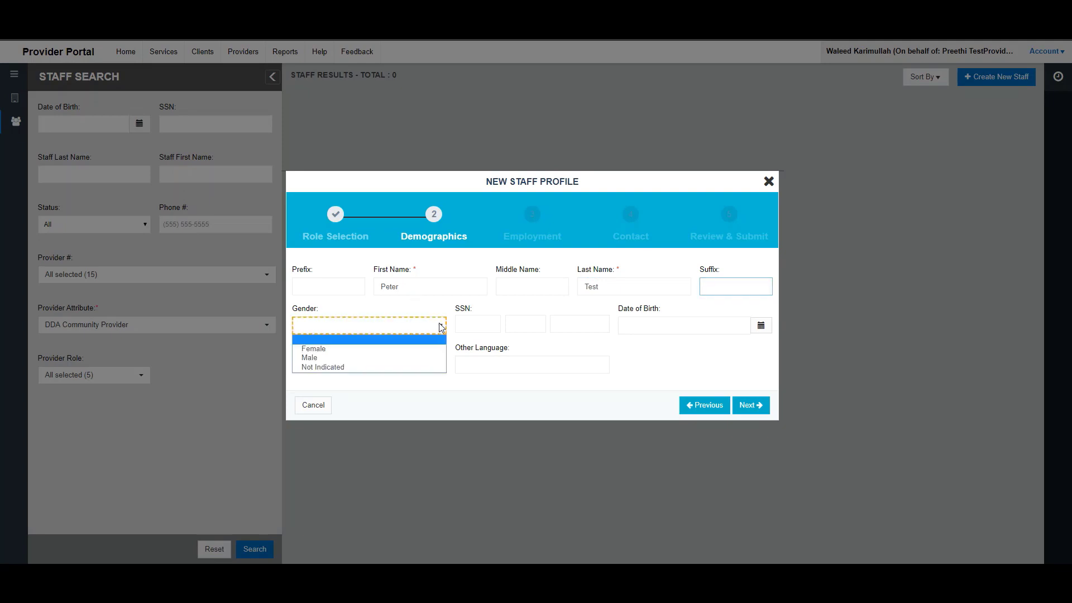
left_click(361, 359)
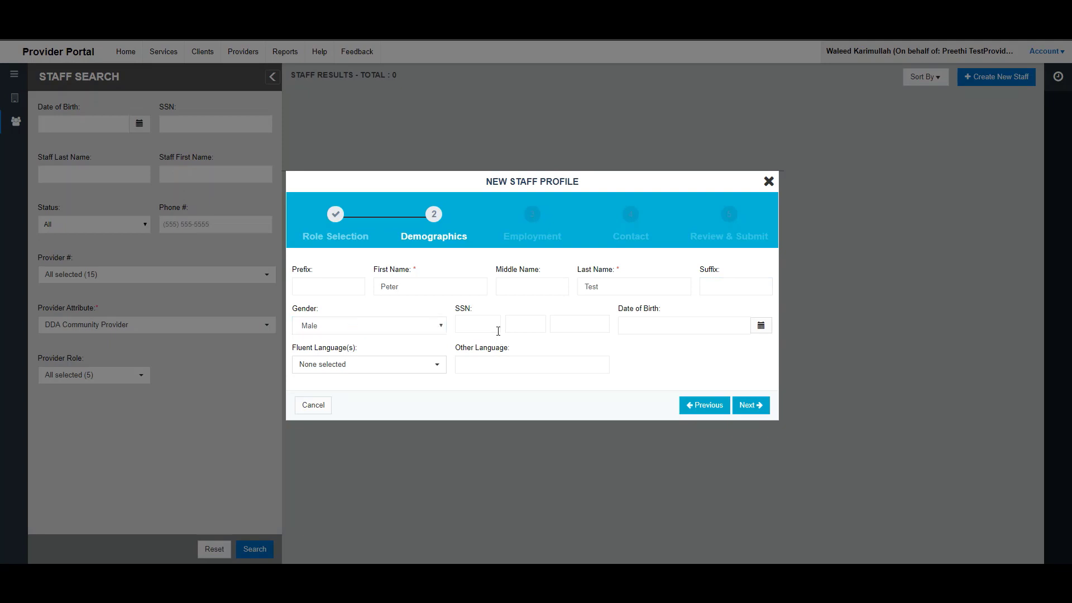
left_click(476, 323)
type("88888888")
type("8")
key("Tab")
left_click(761, 329)
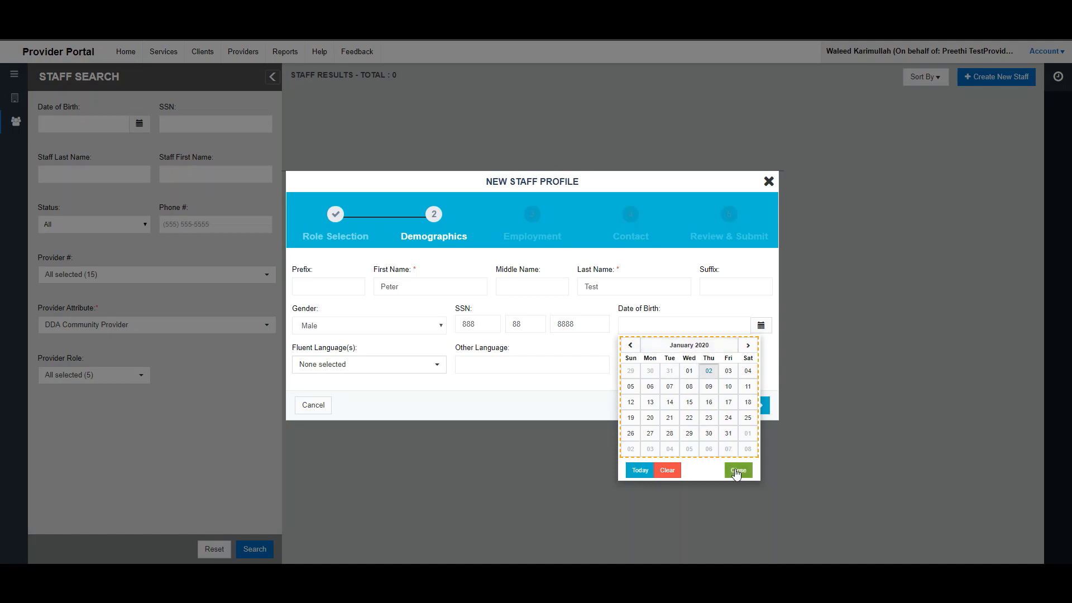
- Set the date of birth to 04/15/1986 using the calendar
left_click(686, 346)
left_click(685, 348)
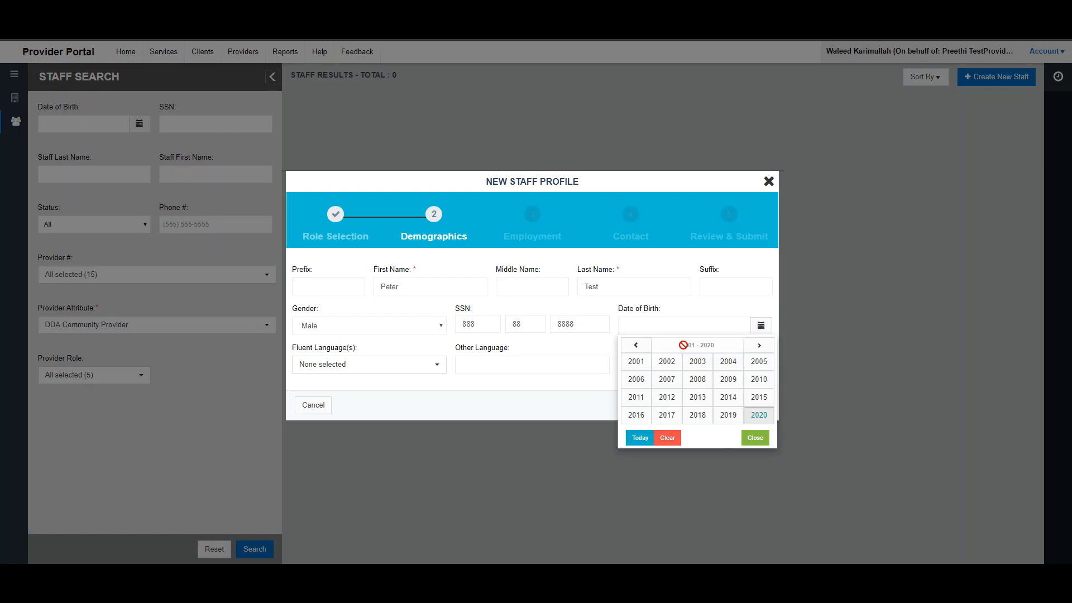
left_click(637, 347)
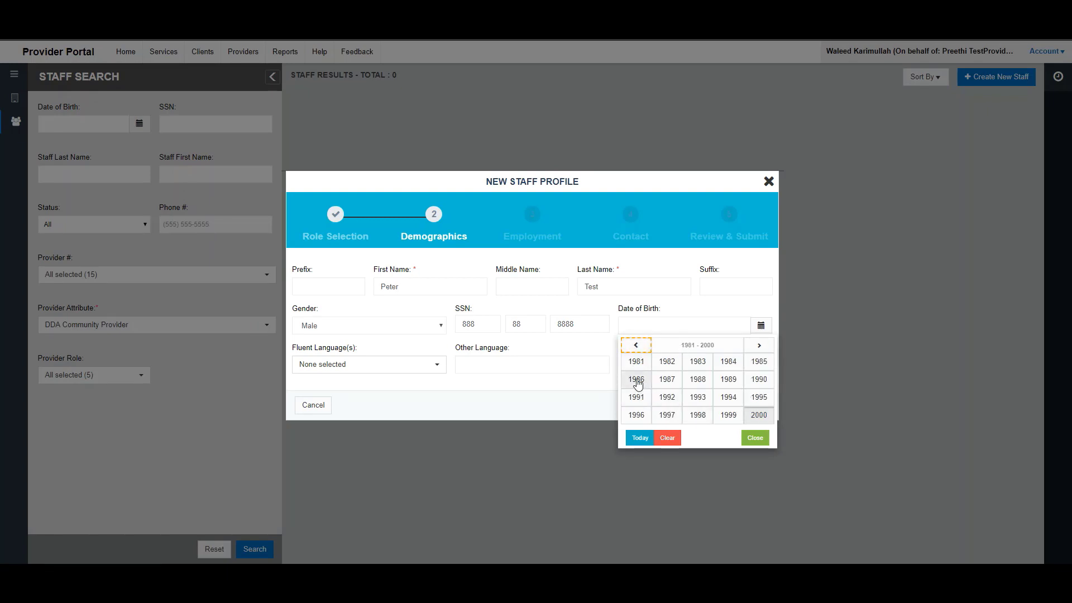
left_click(637, 379)
left_click(638, 379)
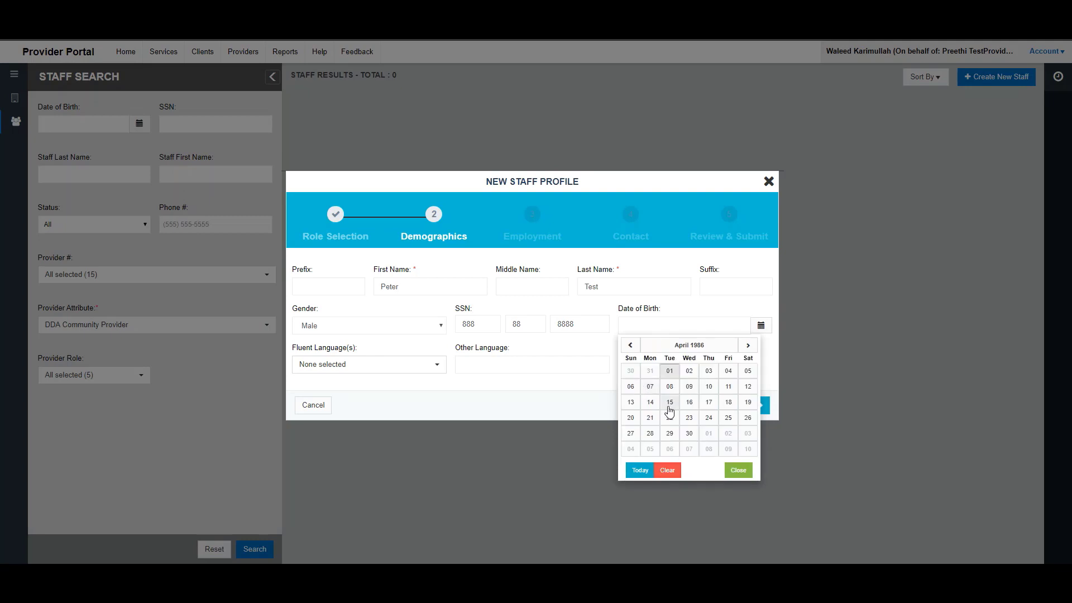
left_click(670, 402)
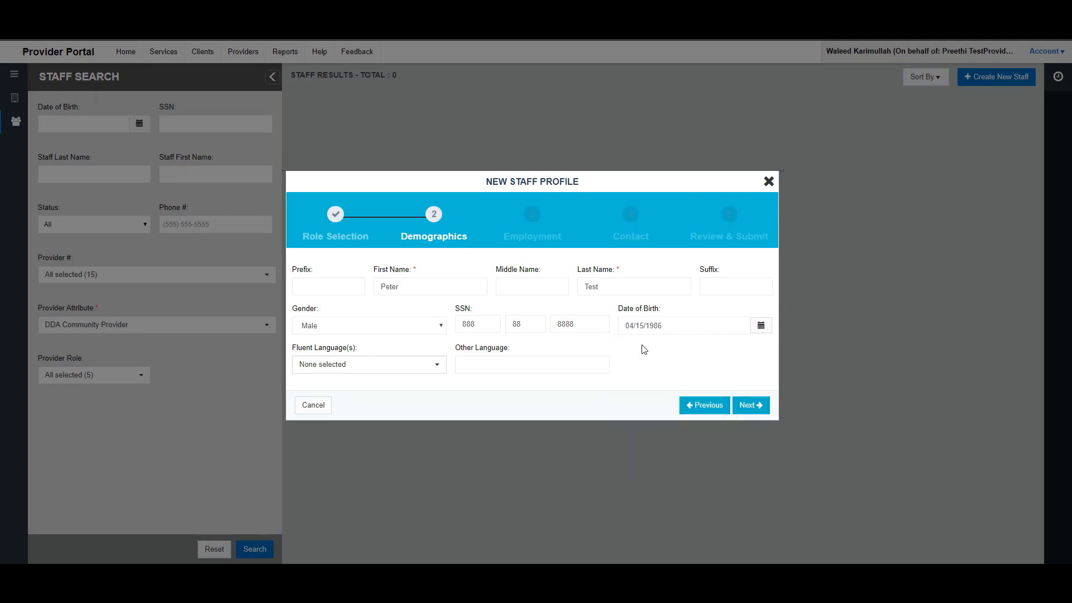
- Select English and Russian as fluent languages and continue to Employment
left_click(369, 368)
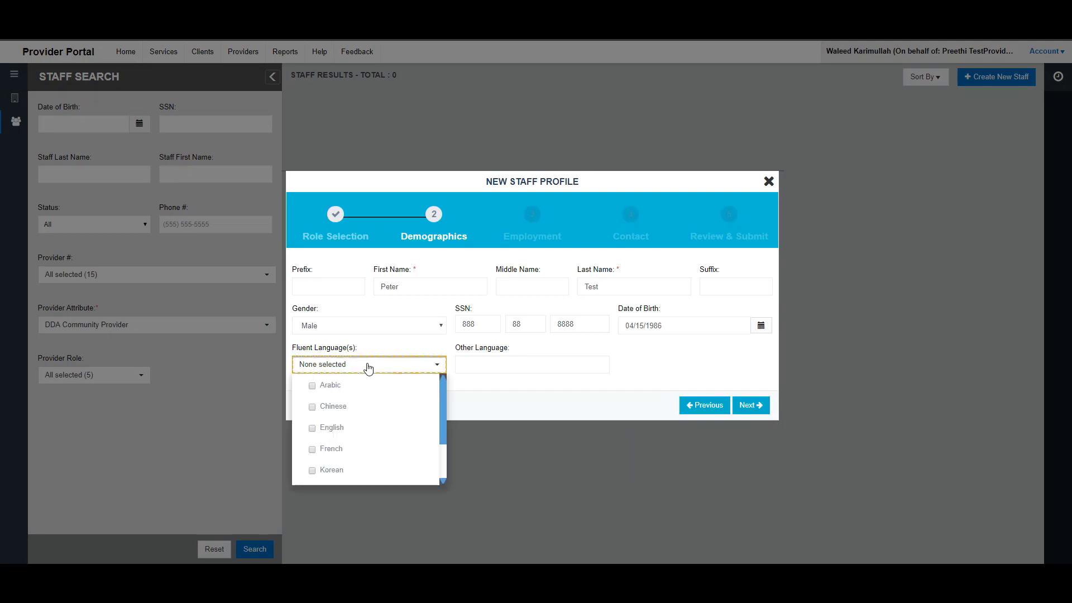
left_click(312, 429)
scroll(374, 432, "down", 2)
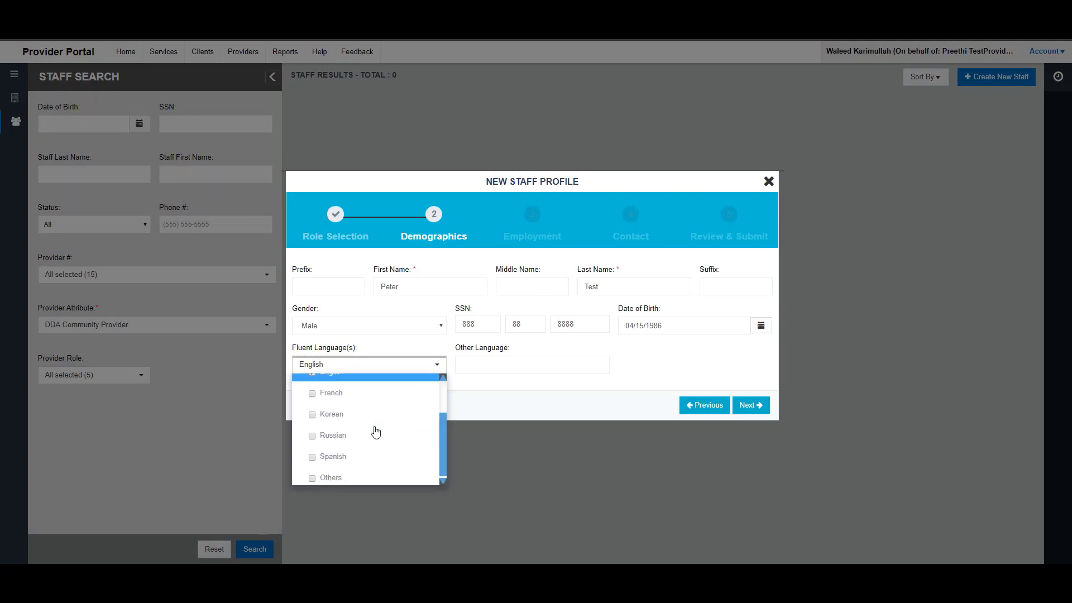
left_click(312, 436)
left_click(483, 390)
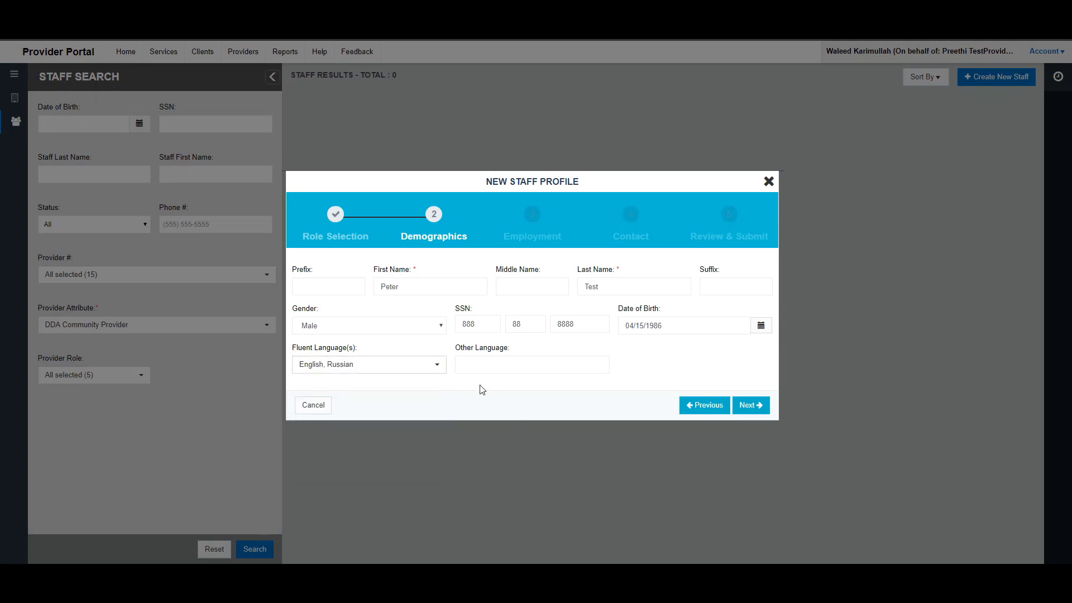
left_click(373, 368)
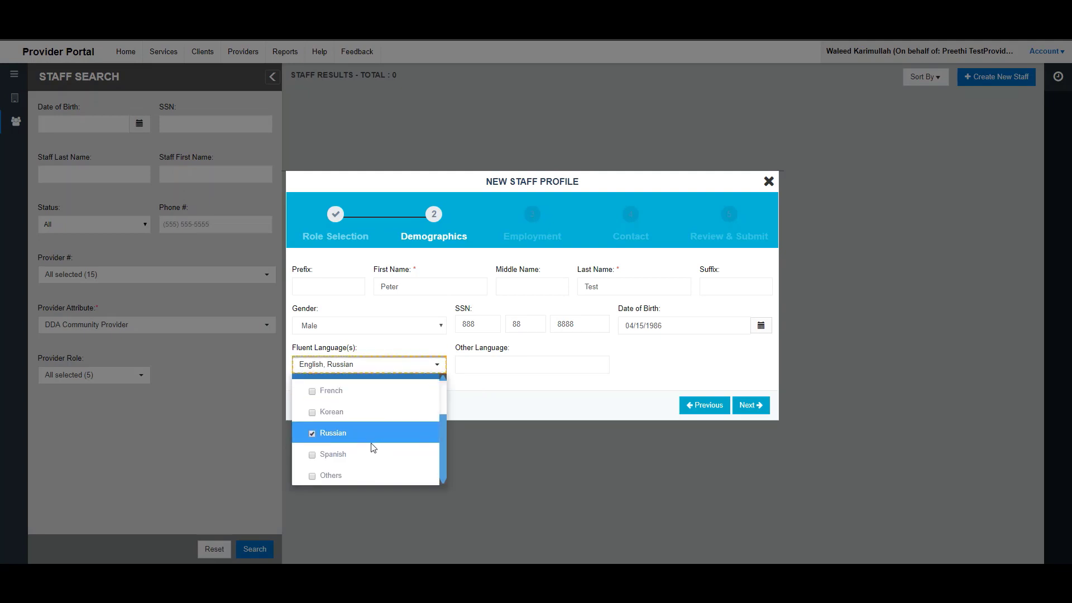
left_click(496, 366)
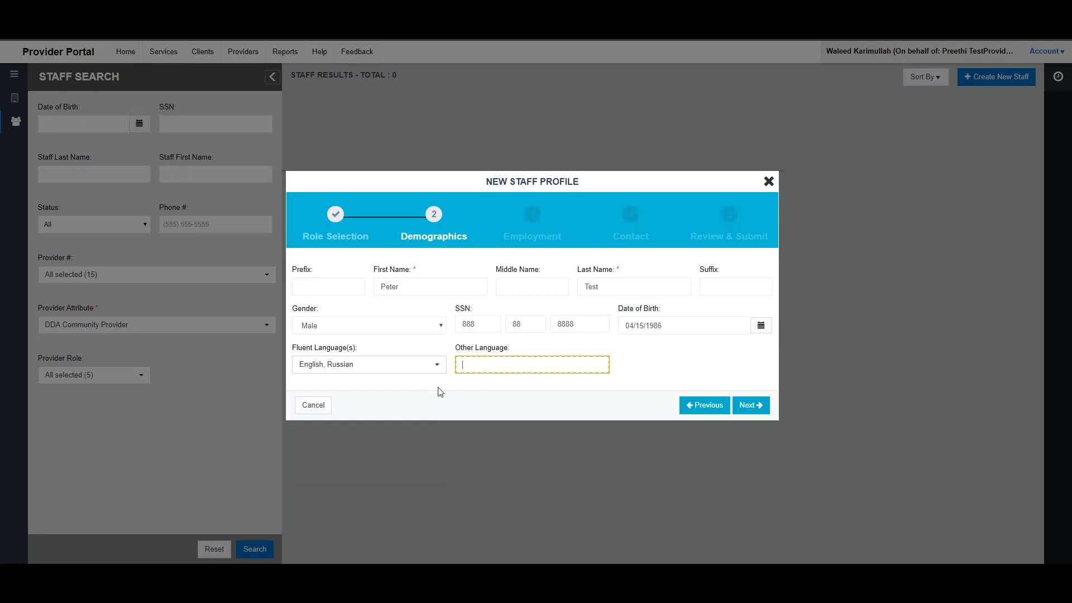
left_click(749, 408)
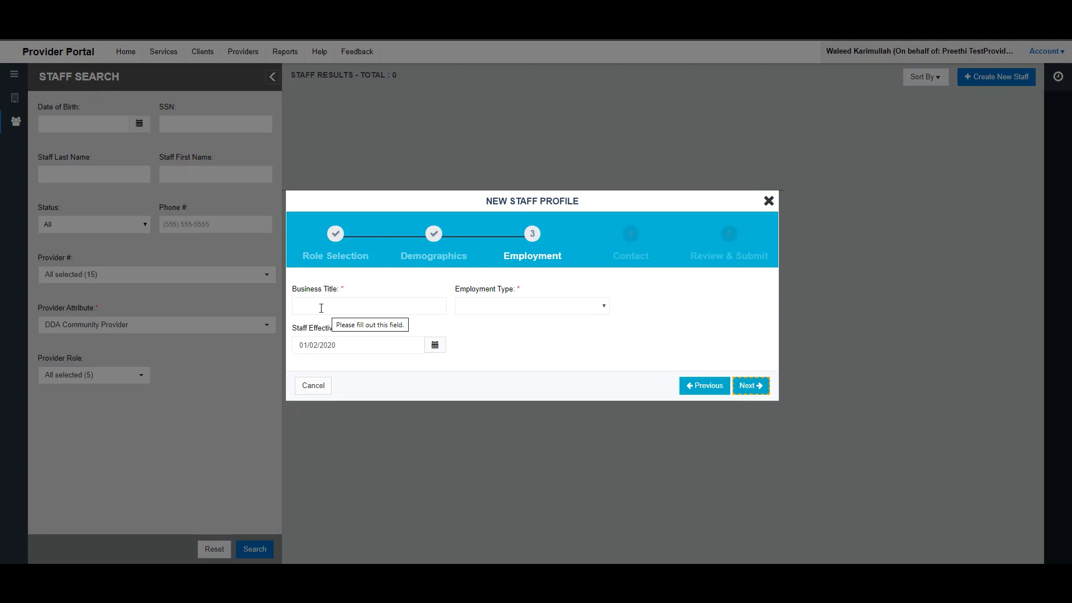
- Enter business title 'Admin Director' with Full Time employment type
left_click(322, 308)
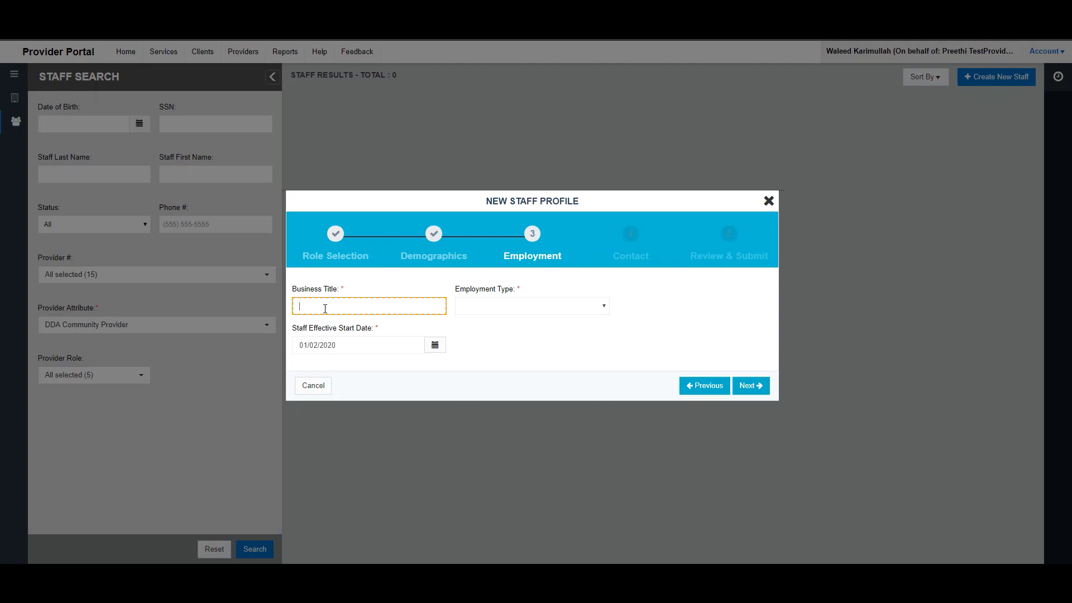
type("Admin Director")
key("Tab")
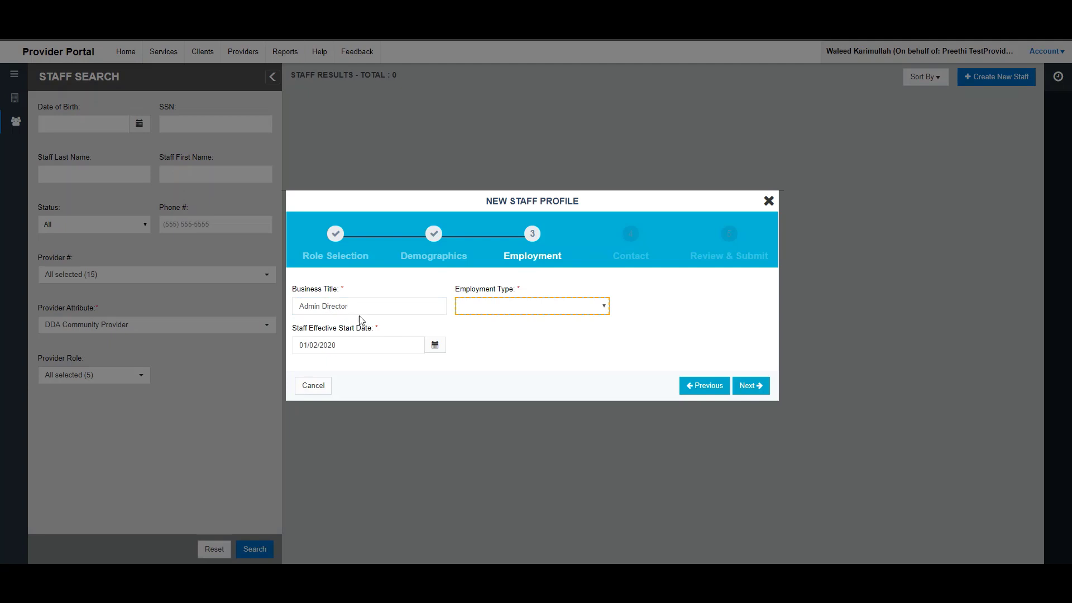
left_click(532, 306)
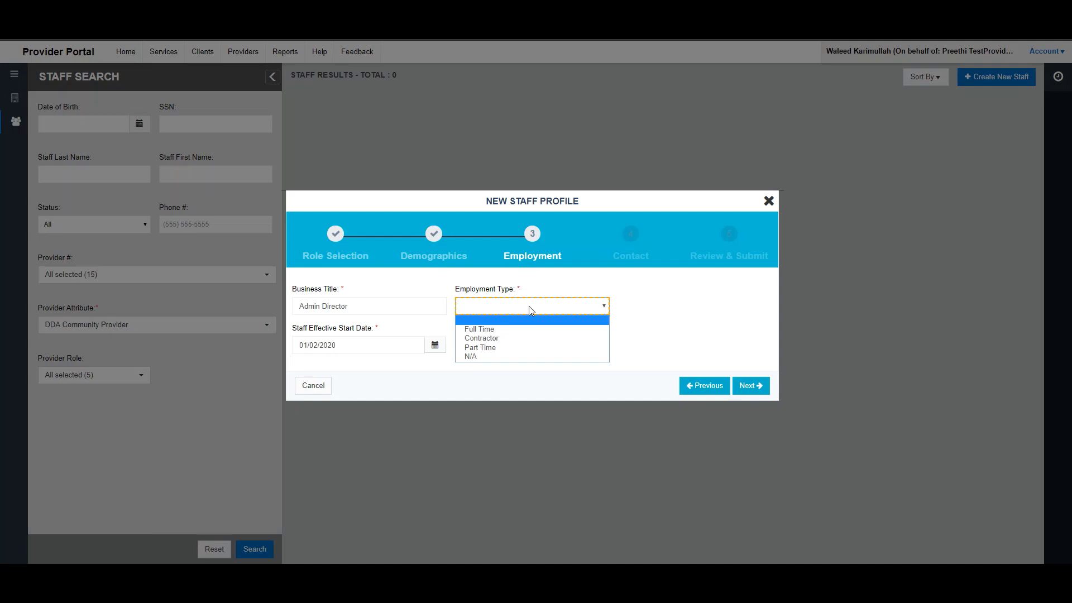
left_click(512, 329)
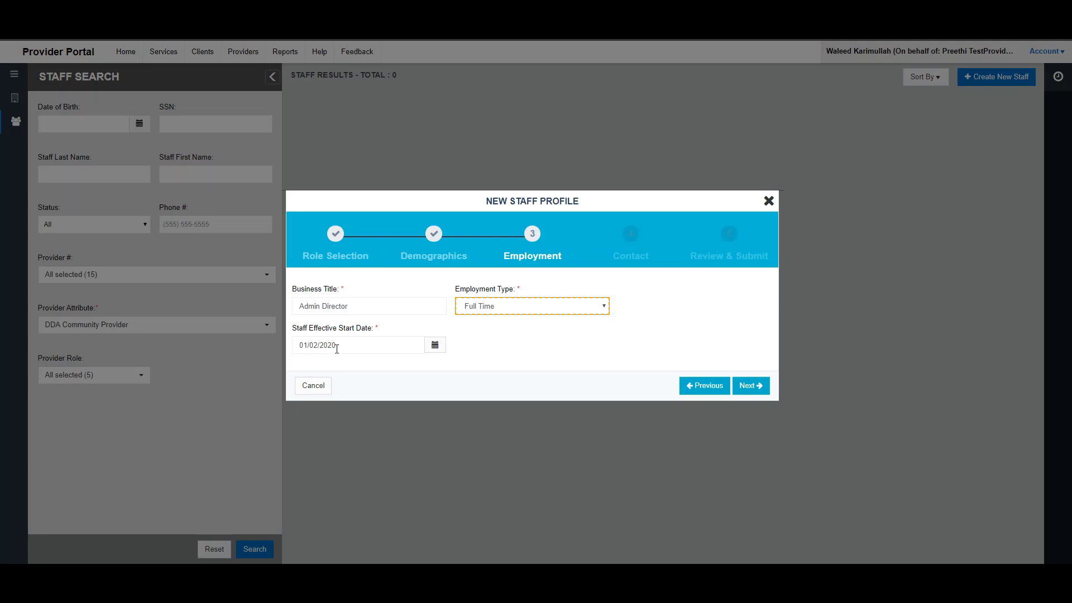
- Keep the 01/02/2020 start date and continue to the Contact step
left_click(436, 346)
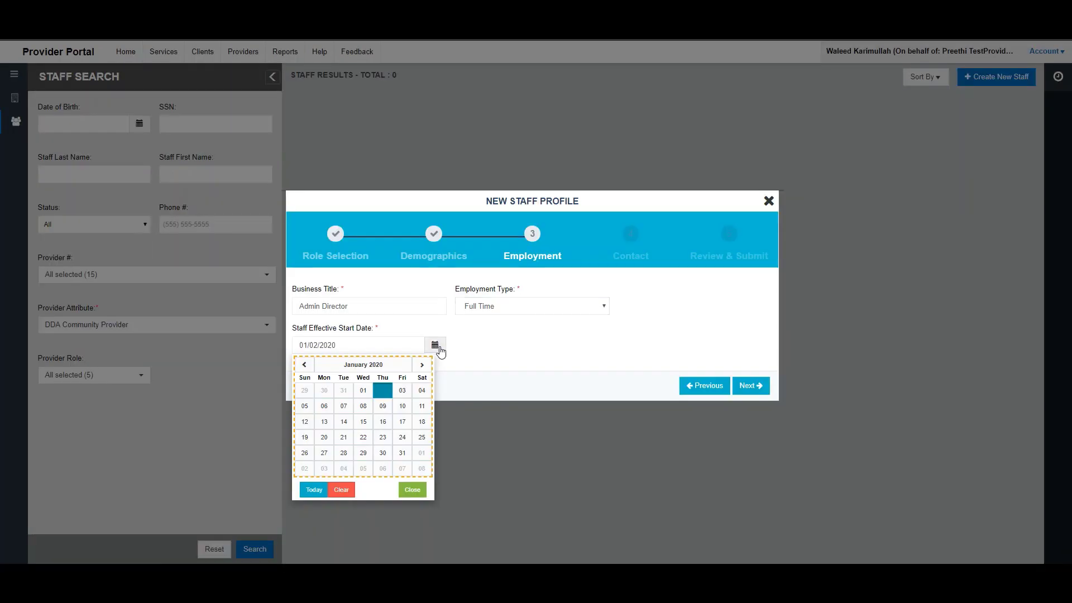
left_click(305, 365)
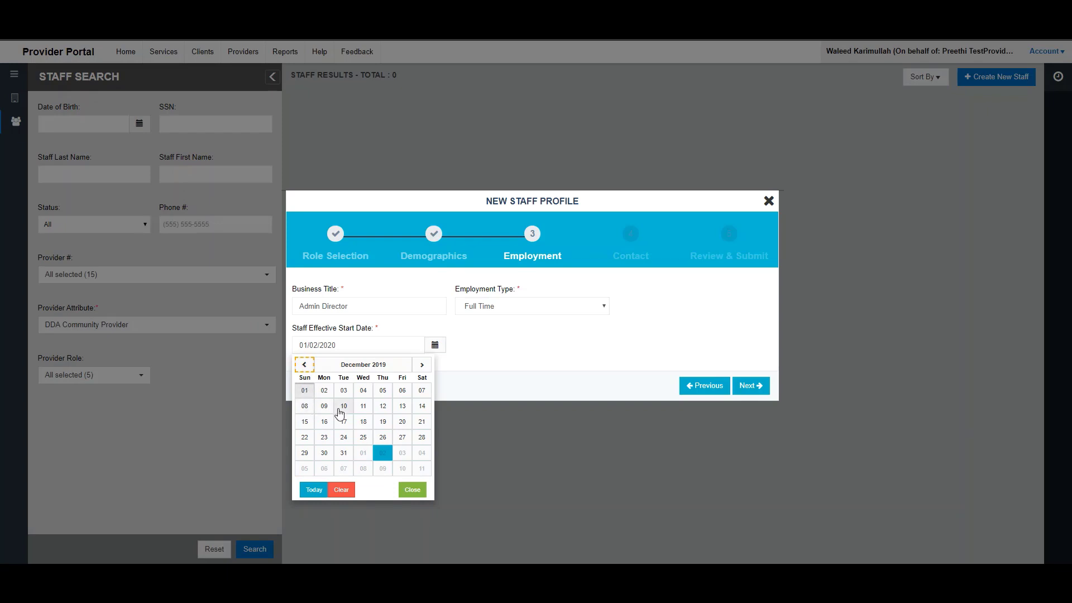
left_click(422, 365)
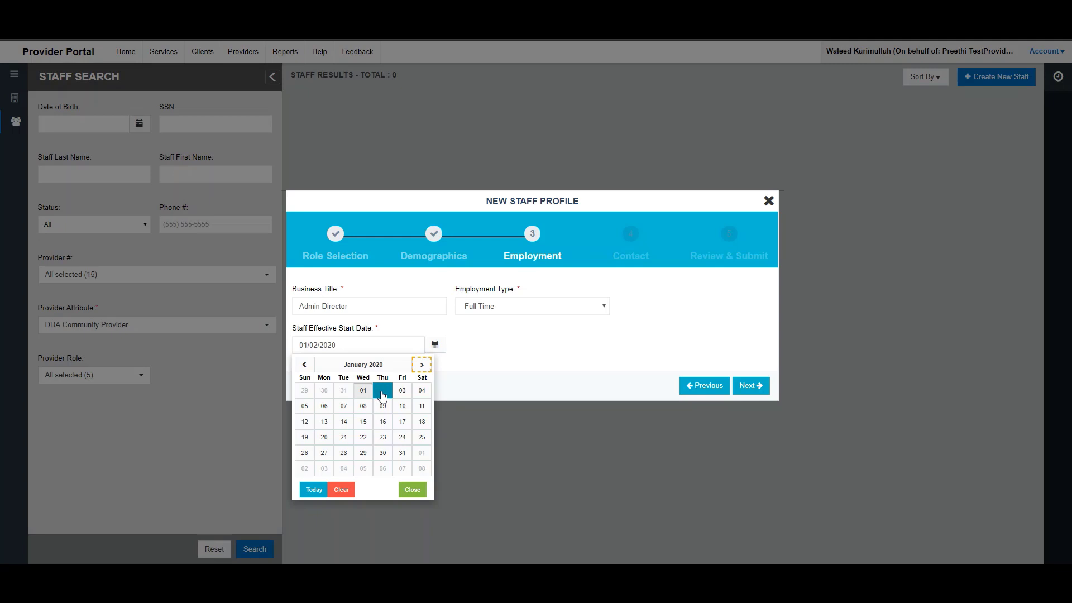
left_click(382, 395)
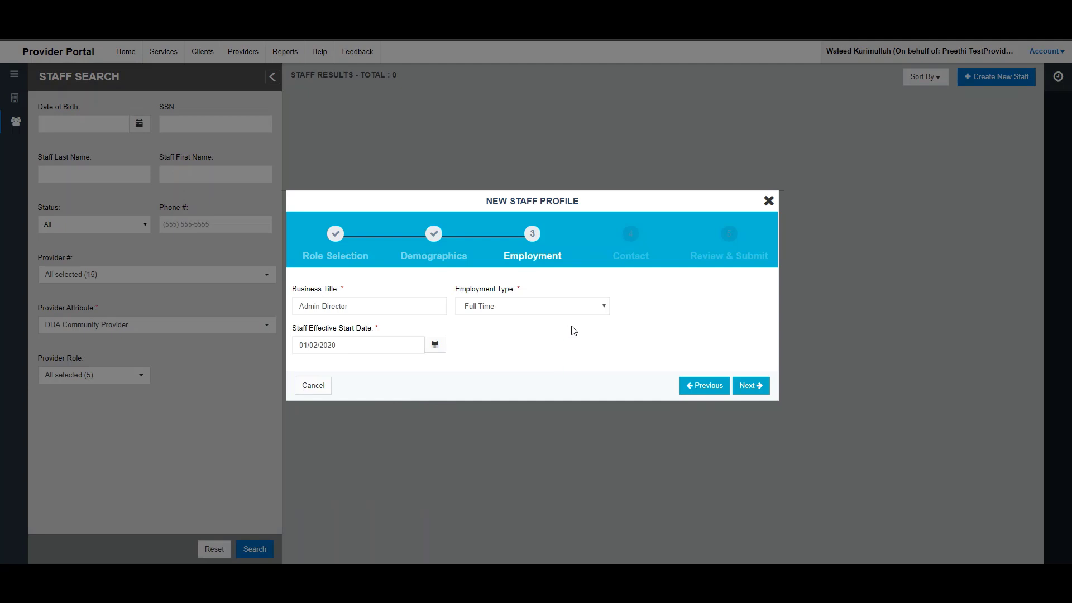
left_click(749, 386)
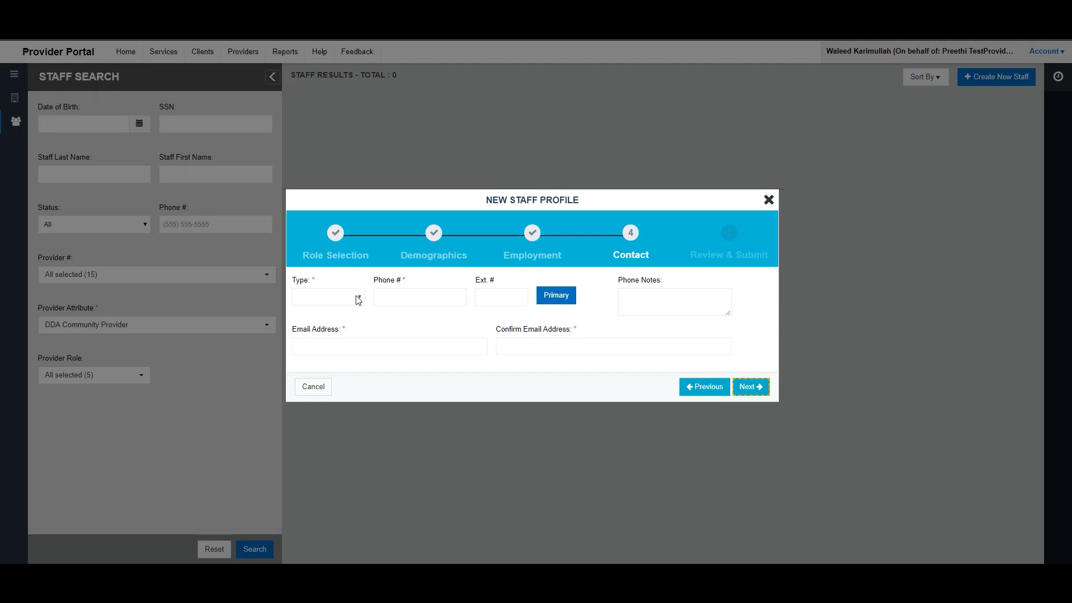
- Add a Home phone entry with the home phone number
left_click(358, 300)
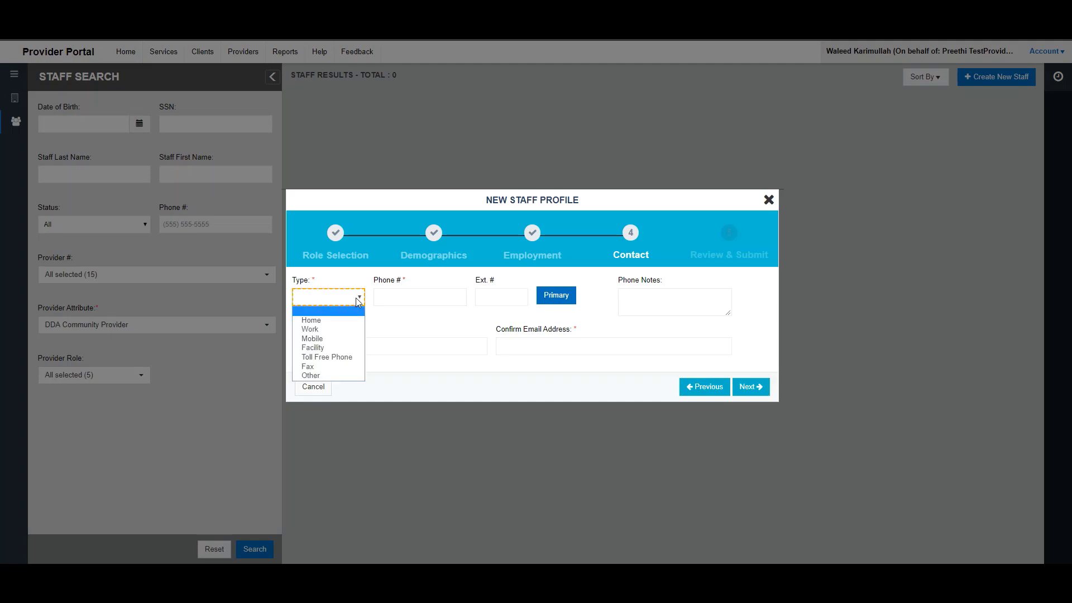
left_click(343, 323)
left_click(391, 297)
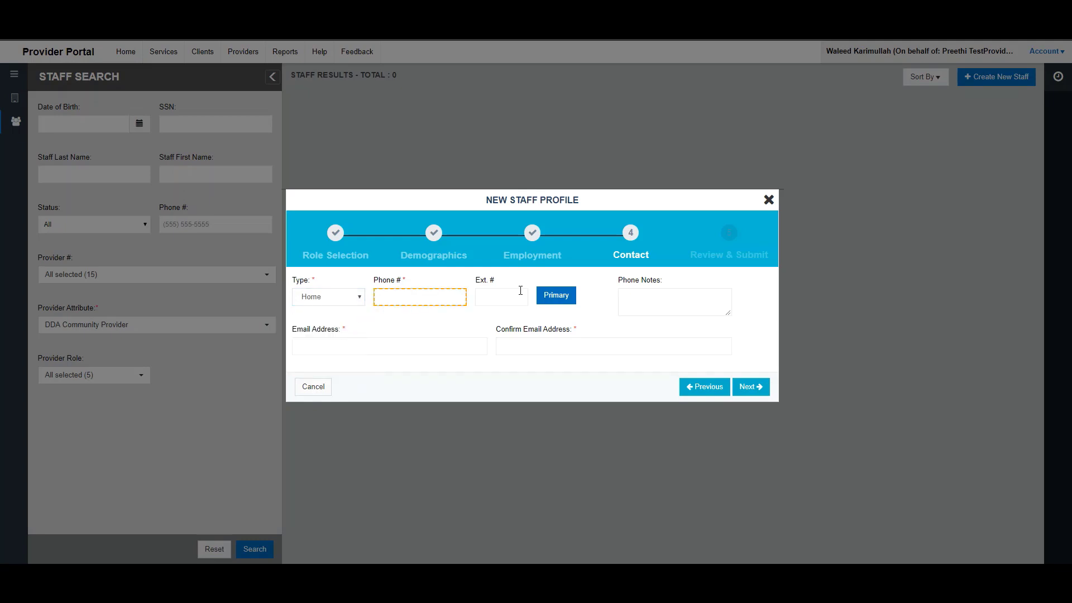
type("799) 999-9999")
- Add a second phone of type Mobile with its number, marked as primary
left_click(752, 300)
left_click(354, 318)
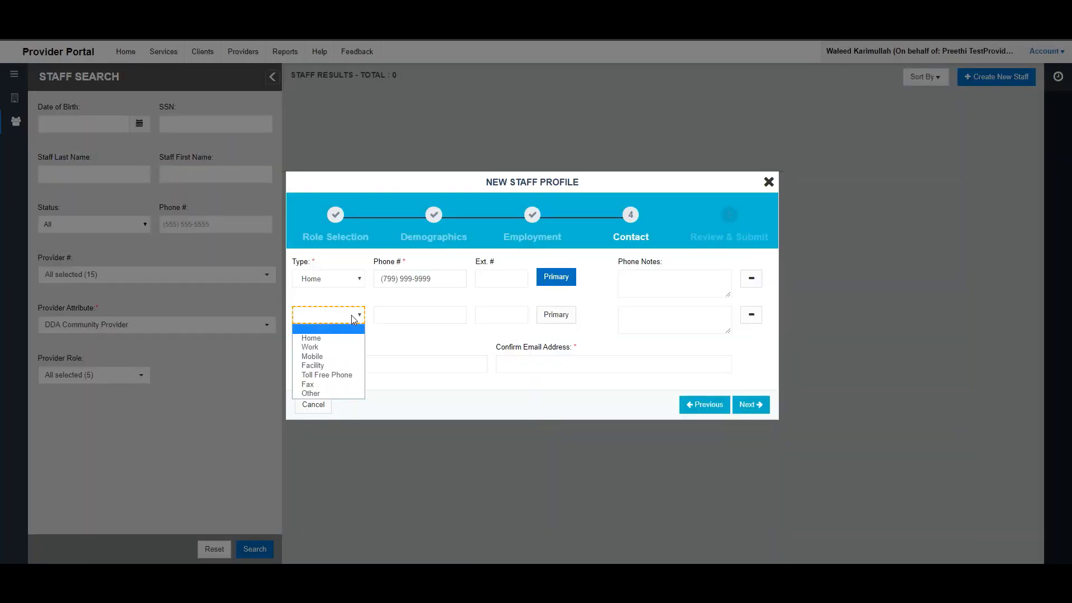
left_click(342, 359)
left_click(385, 315)
type("8")
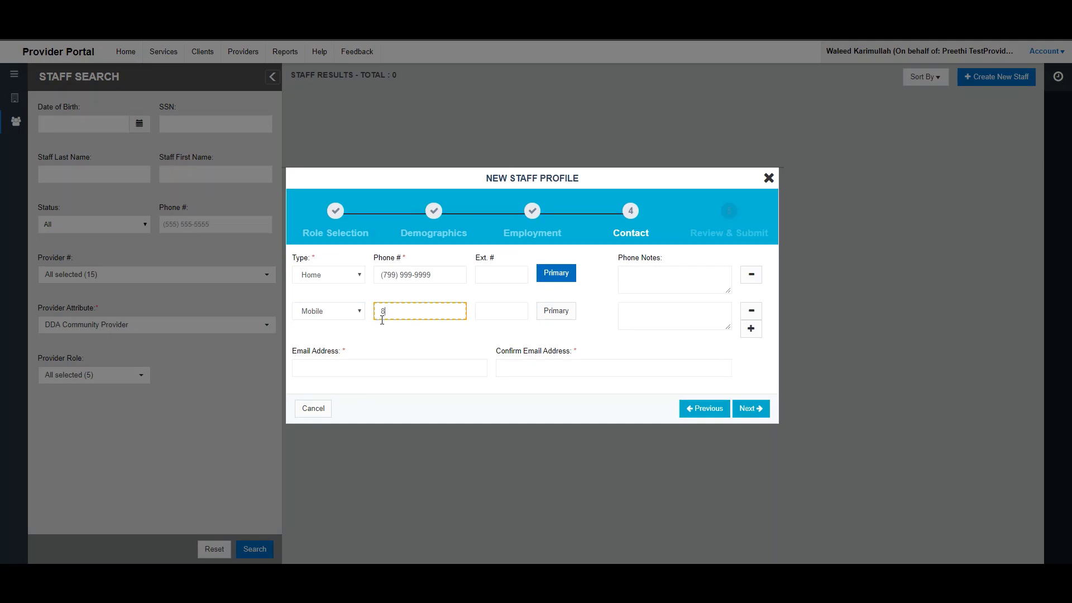
type("99) 999-9999")
left_click(552, 316)
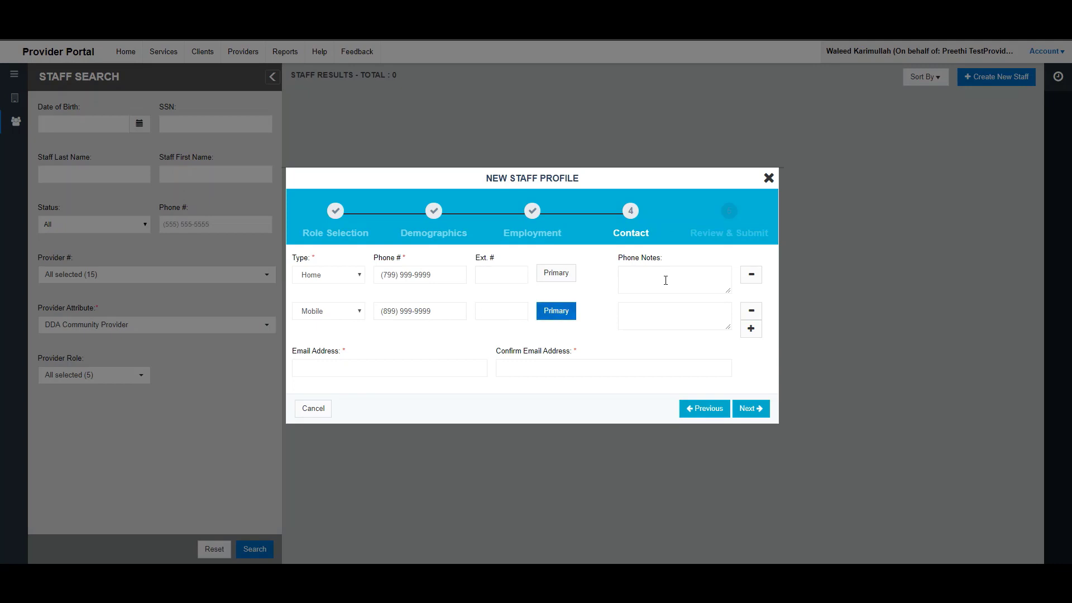
- Note on the mobile phone: 'call anytime after 4 PM'
left_click(642, 314)
type("call a")
type("nytime after ")
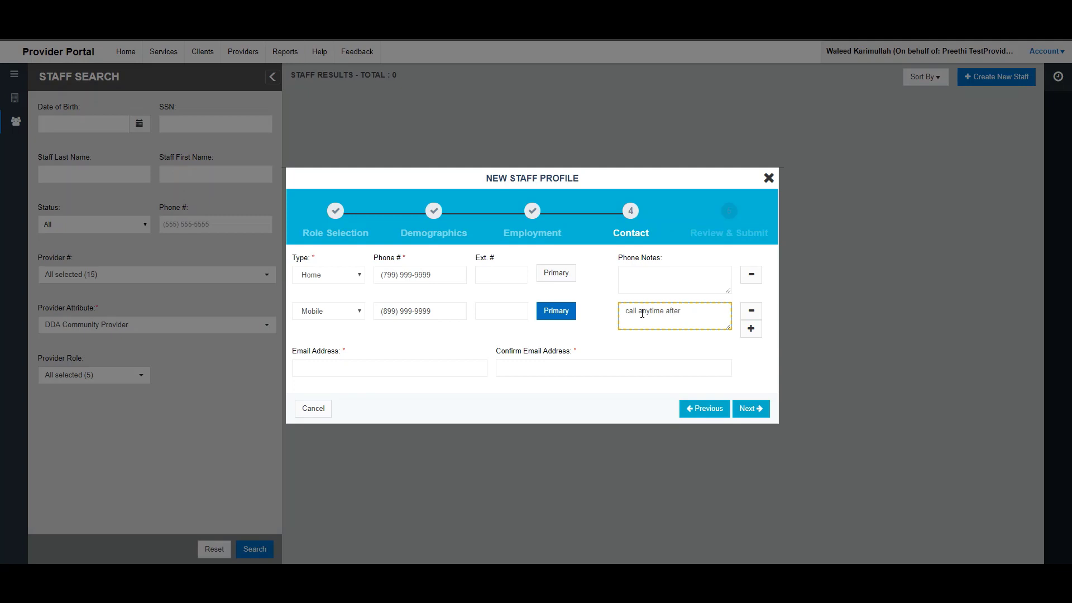
type("4 PM")
- Enter the staff member's e-mail address and confirm it
left_click(391, 366)
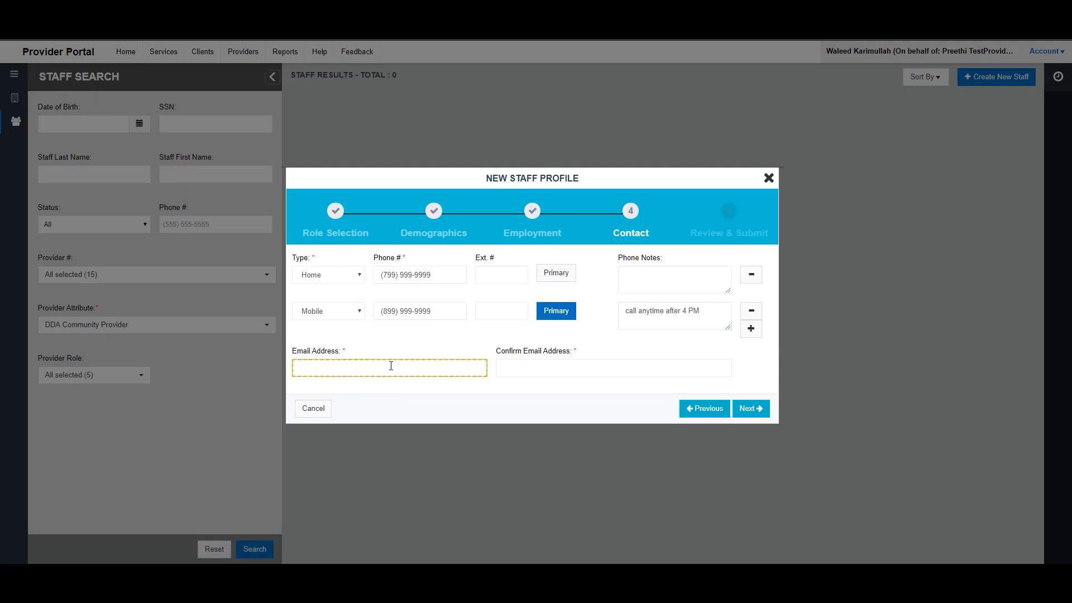
type("petertest@email.com")
key("Tab")
type("peter")
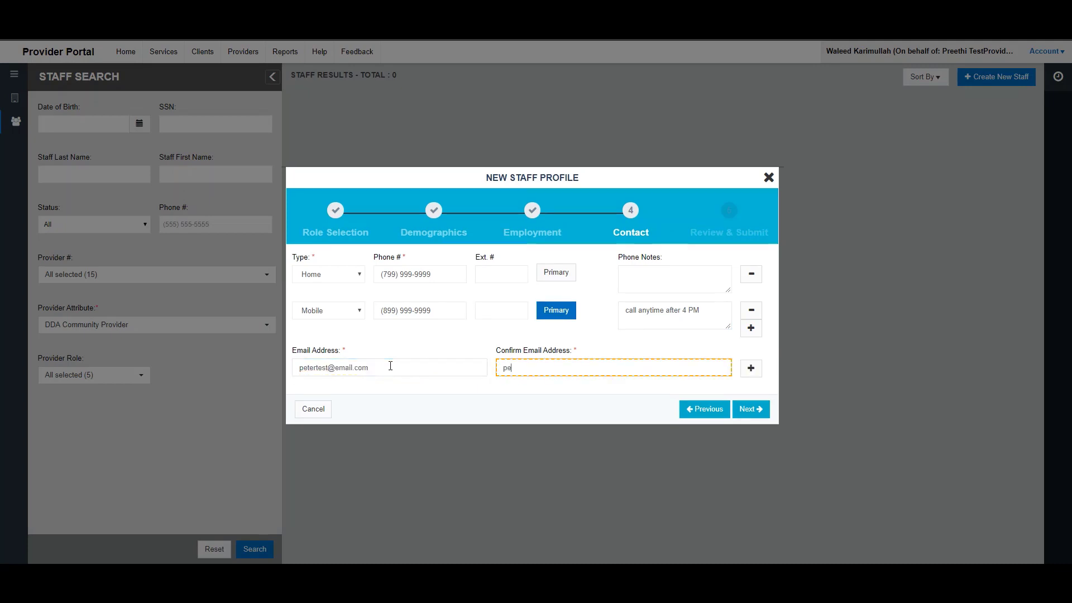
type("test@email.com")
- Add a second confirmed e-mail entry, then remove it
left_click(751, 371)
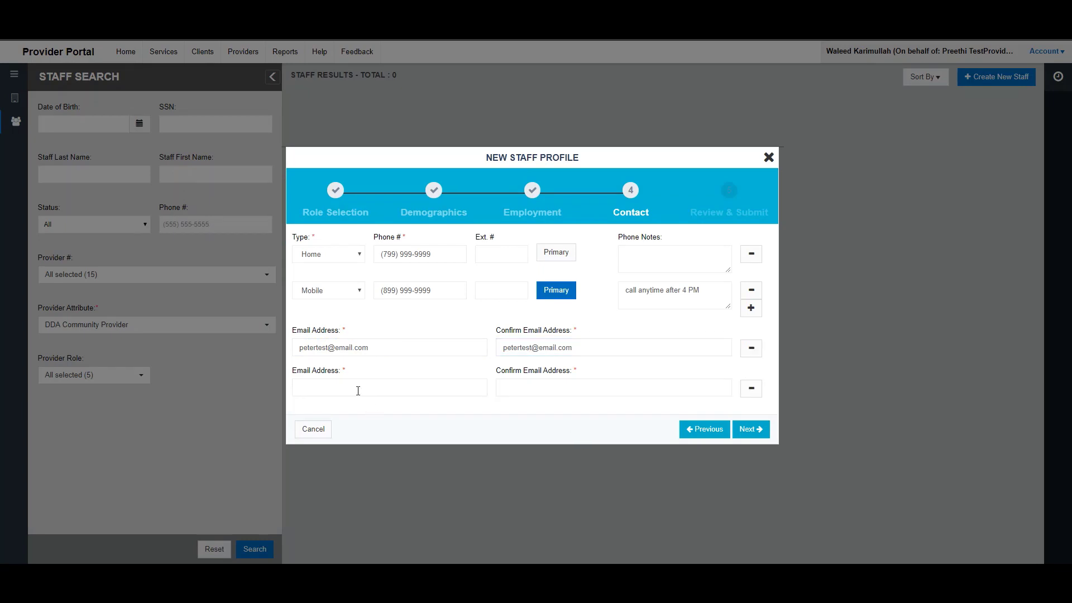
left_click(358, 390)
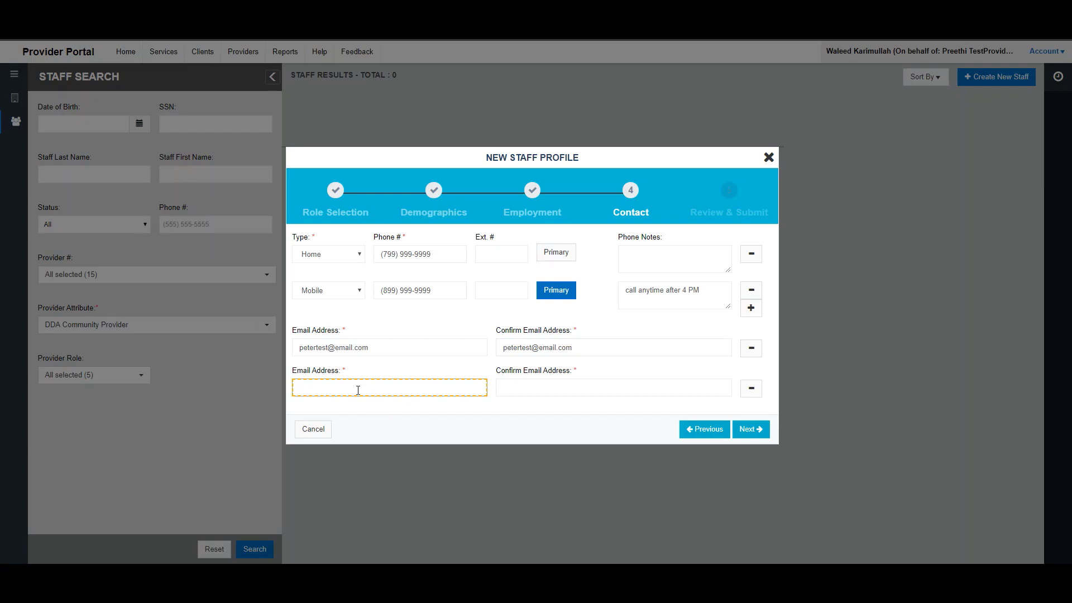
type("peter.test@onemail.com")
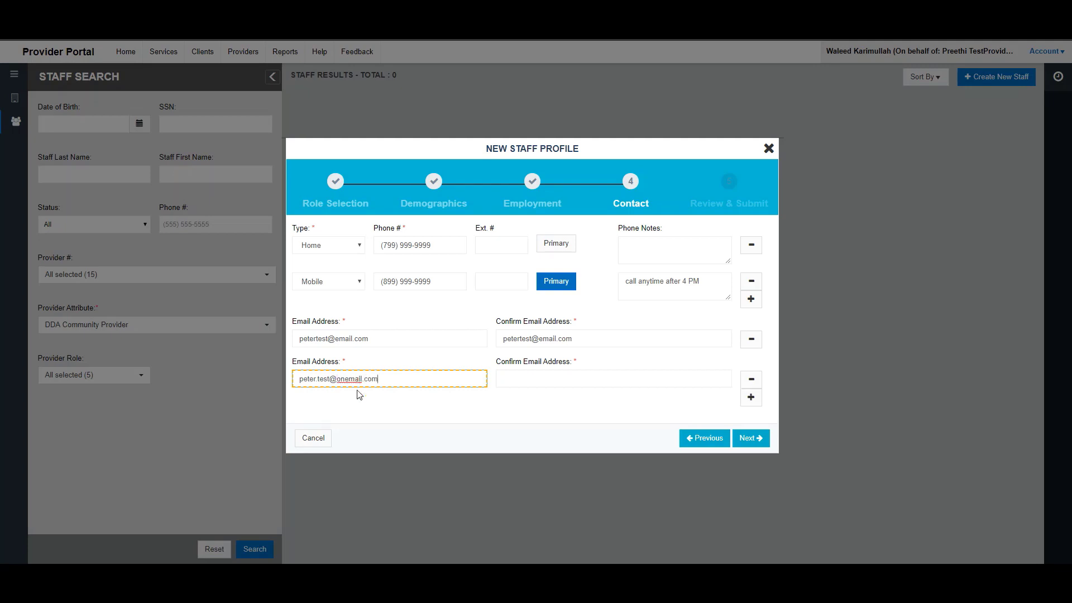
key("Tab")
type("peter.tes")
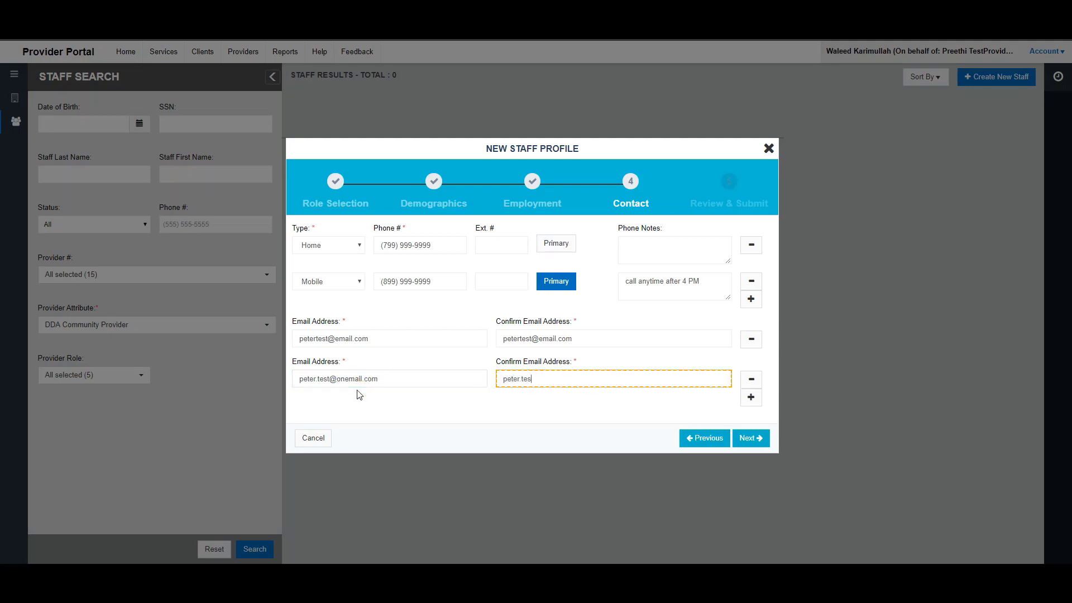
type("t@onemail.com")
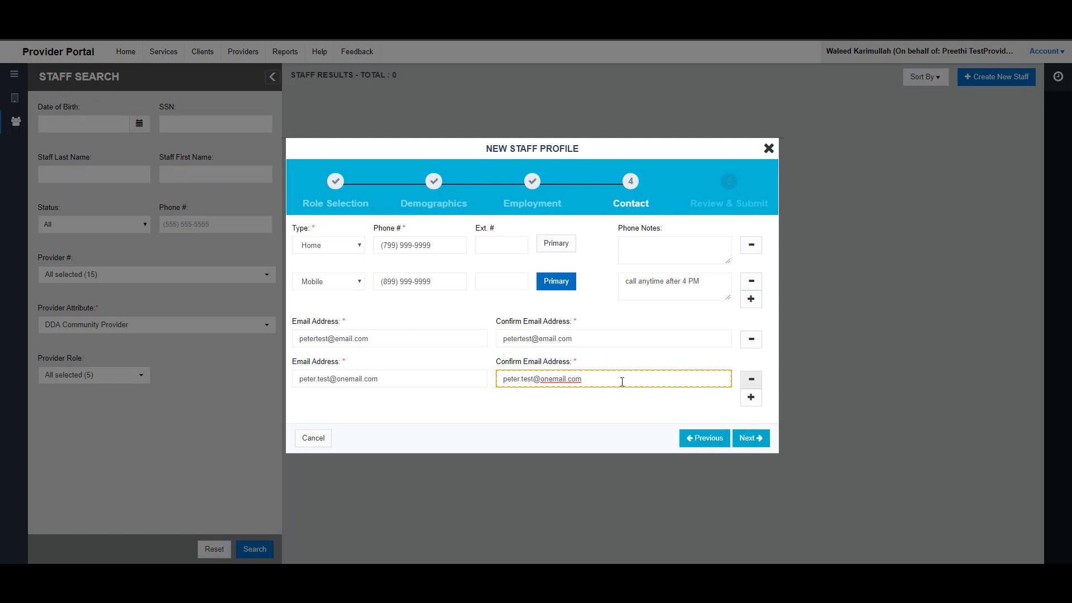
left_click(751, 379)
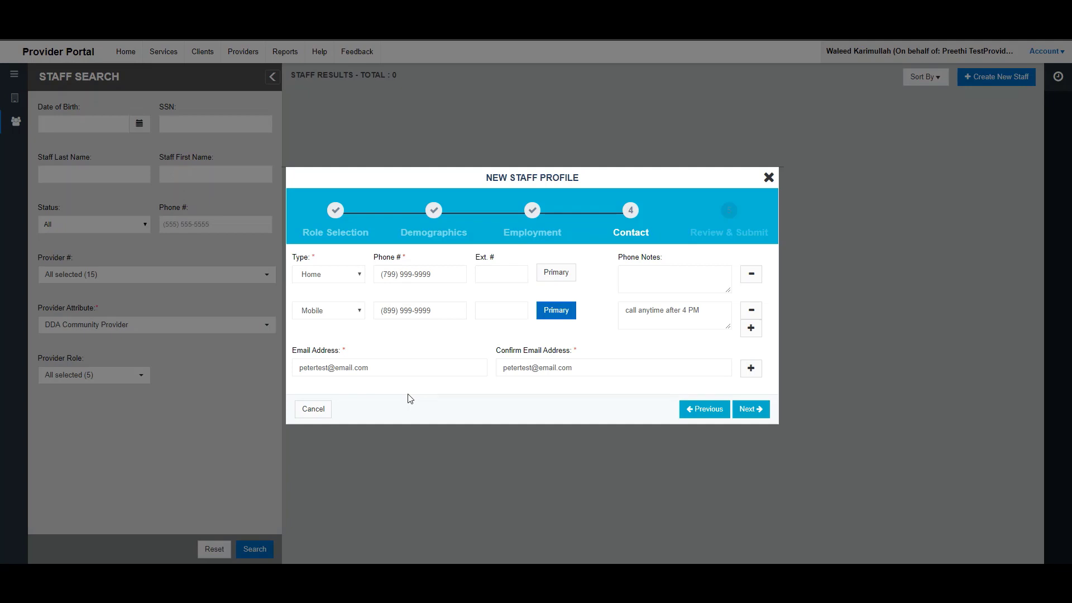
- Look over the Review & Submit summary, then return to edit the Employment section
left_click(748, 410)
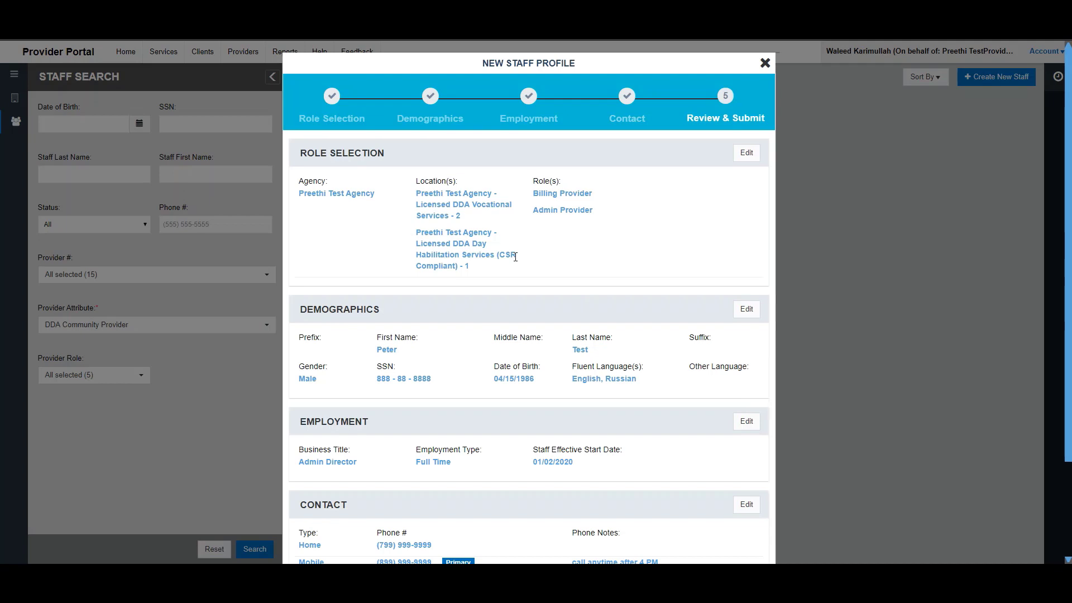
scroll(515, 257, "down", 2)
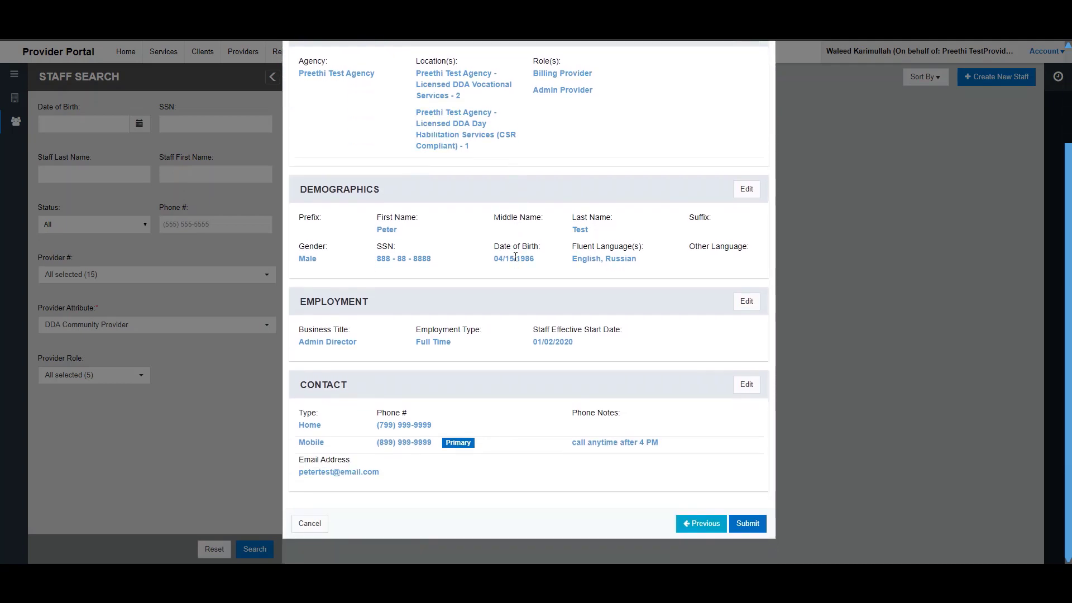
scroll(515, 256, "up", 1)
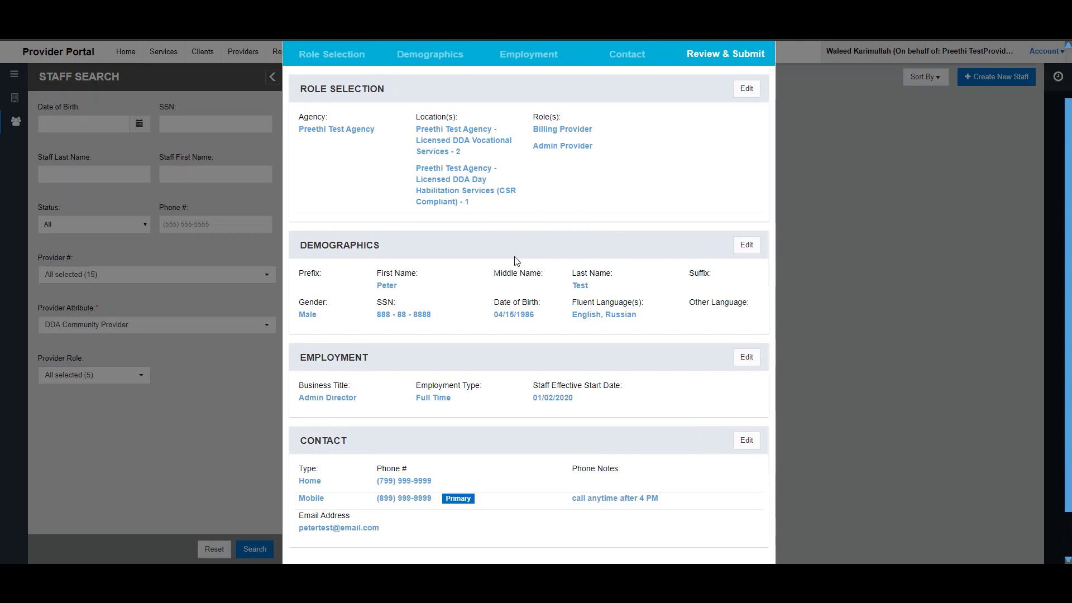
scroll(516, 258, "up", 1)
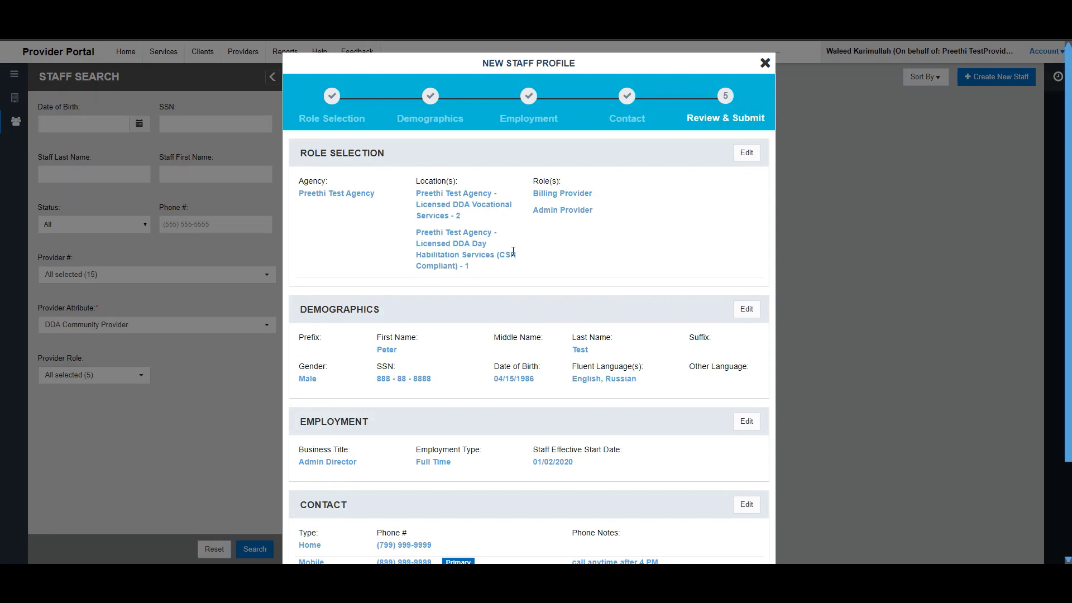
scroll(512, 249, "down", 2)
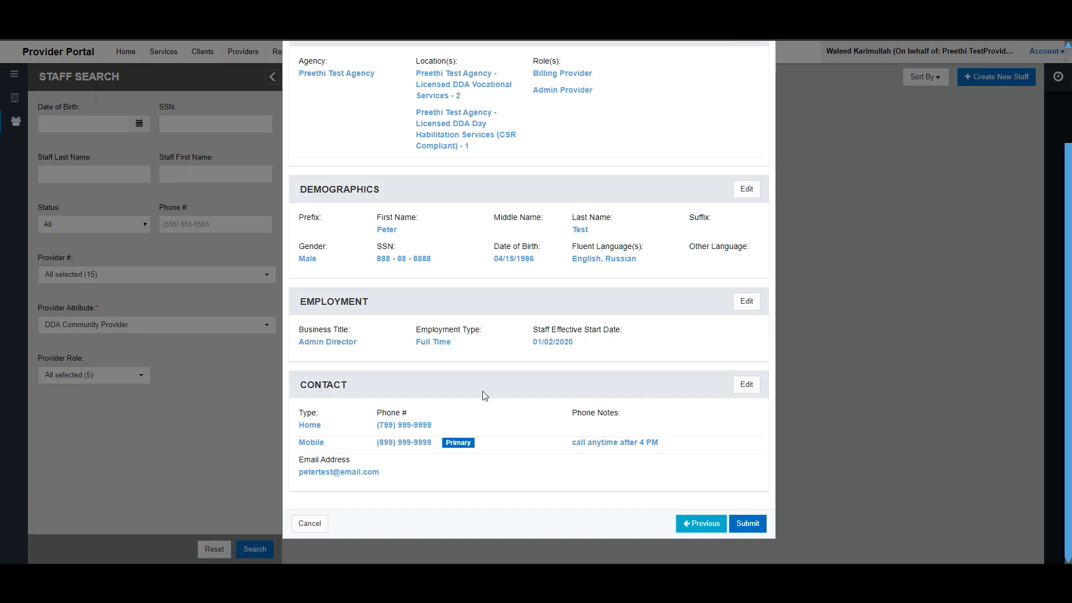
scroll(522, 385, "up", 1)
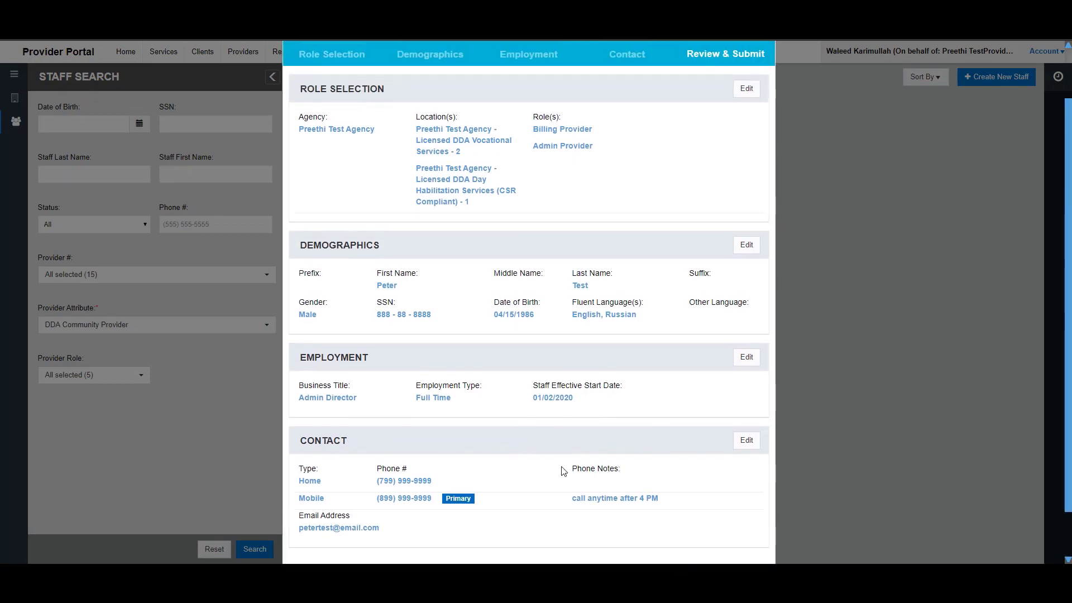
left_click(745, 360)
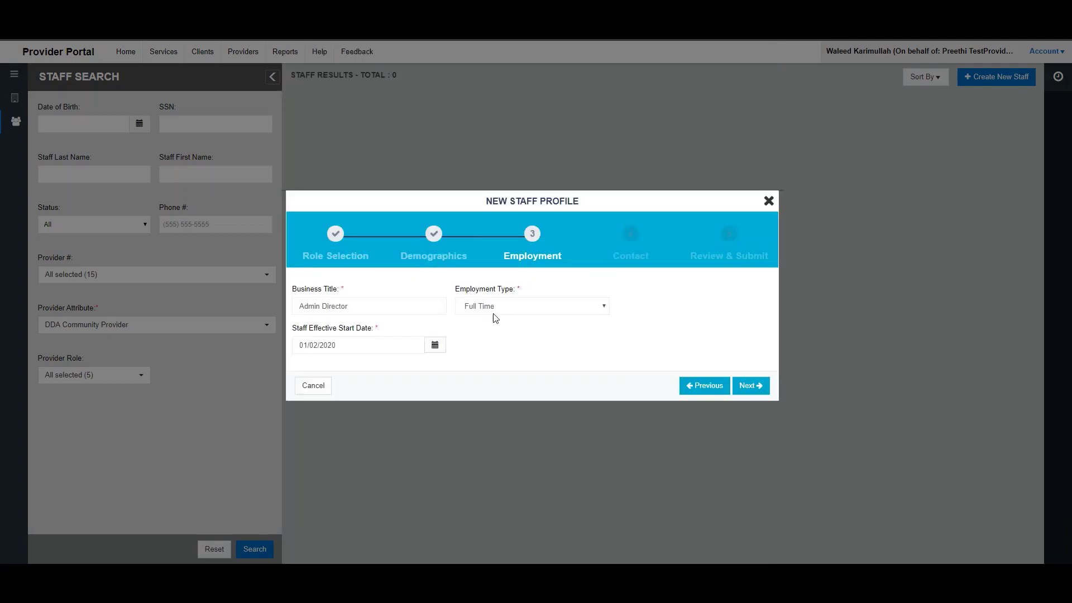
- Change the start date to 01/03/2020 and advance back toward Review & Submit
left_click(439, 348)
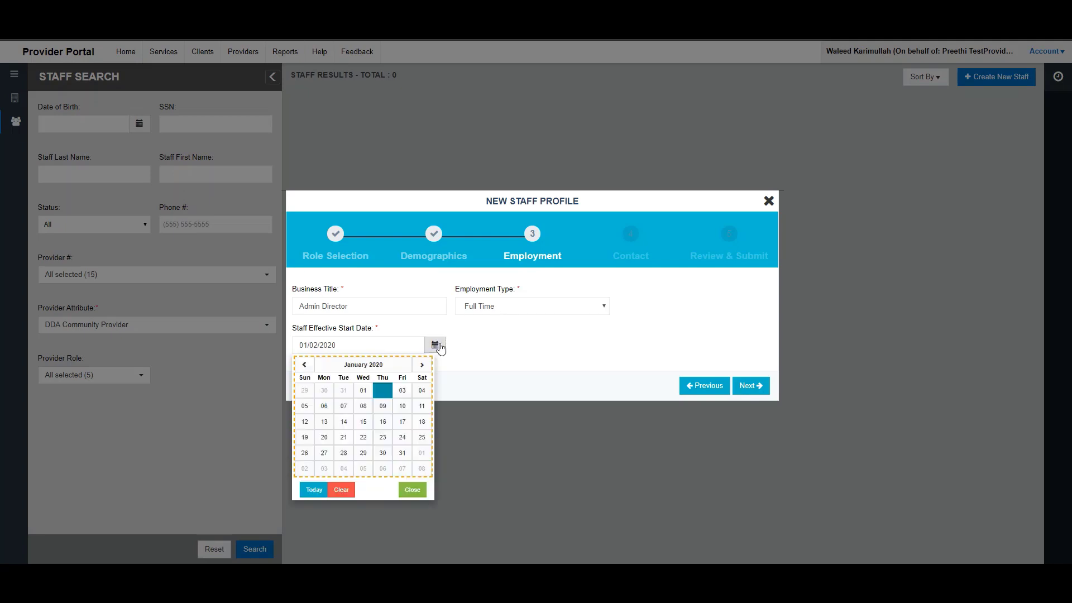
left_click(402, 390)
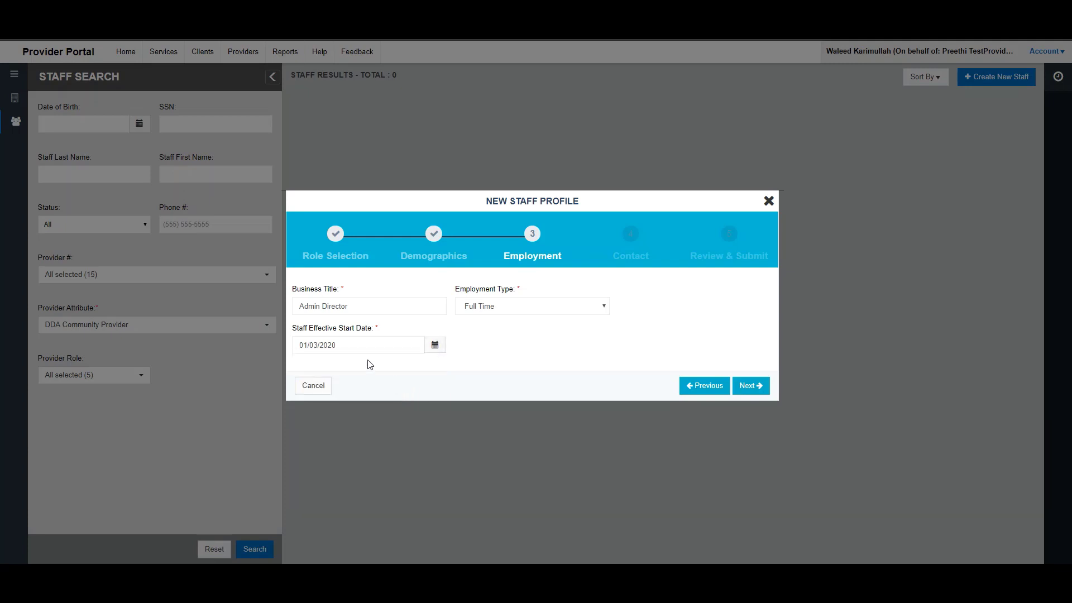
left_click(747, 393)
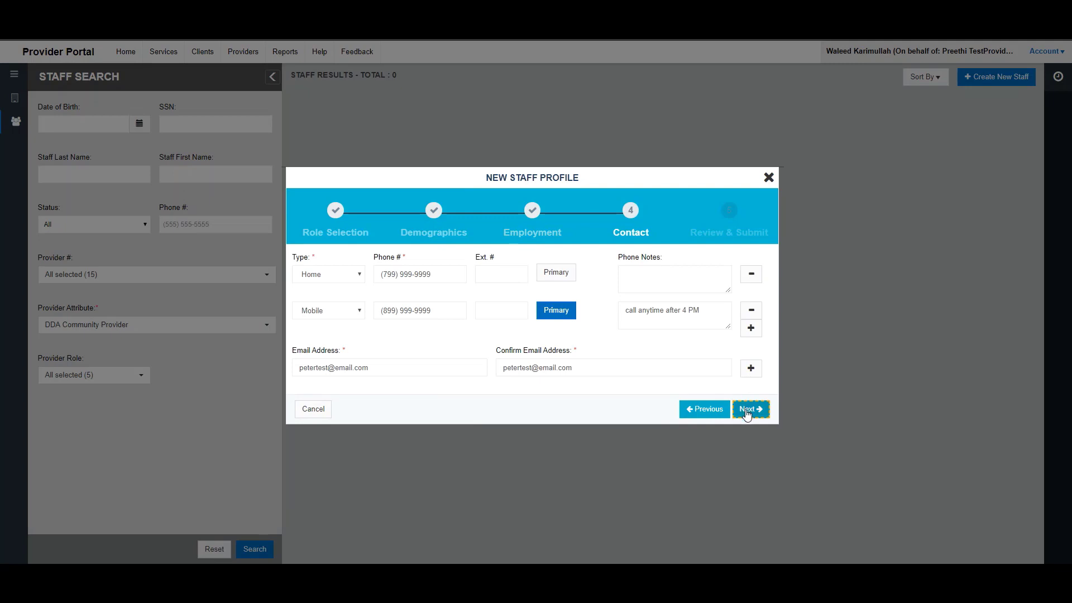
left_click(746, 410)
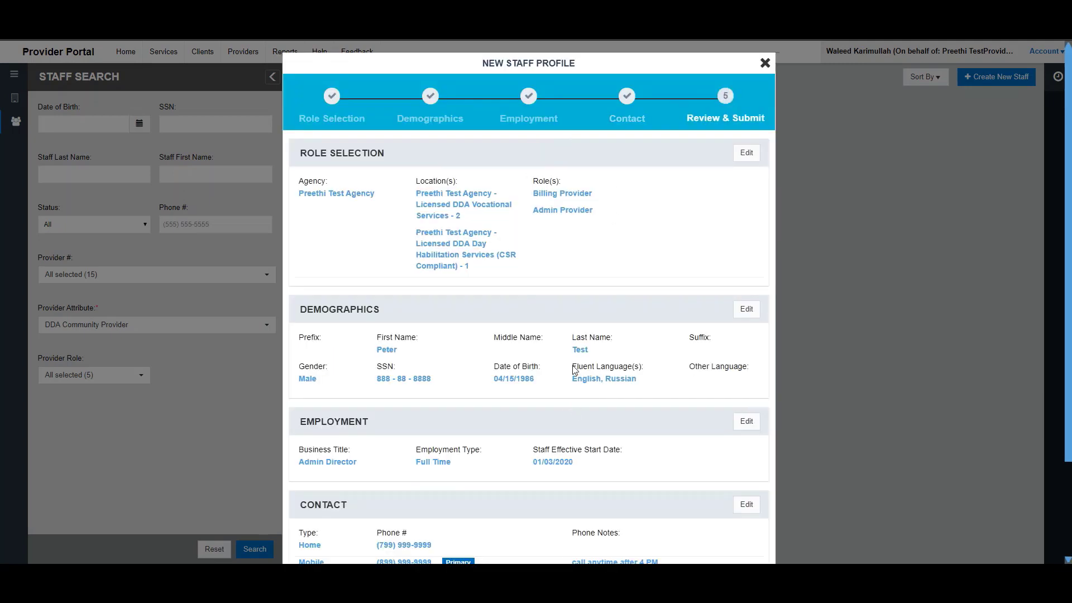
- Scroll through the final review and submit the staff profile
scroll(500, 324, "down", 3)
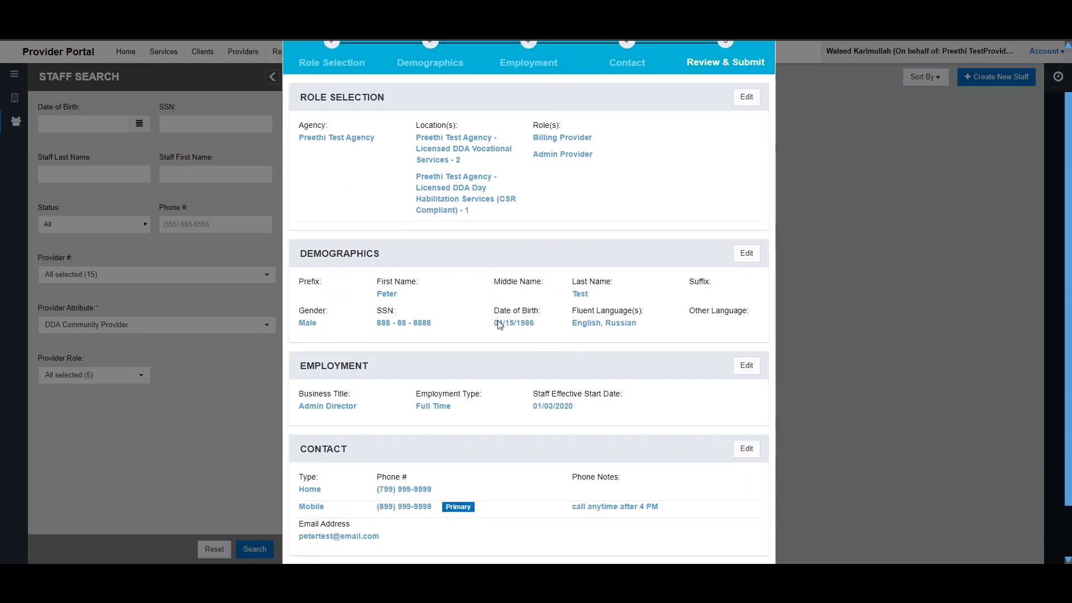
scroll(414, 249, "up", 3)
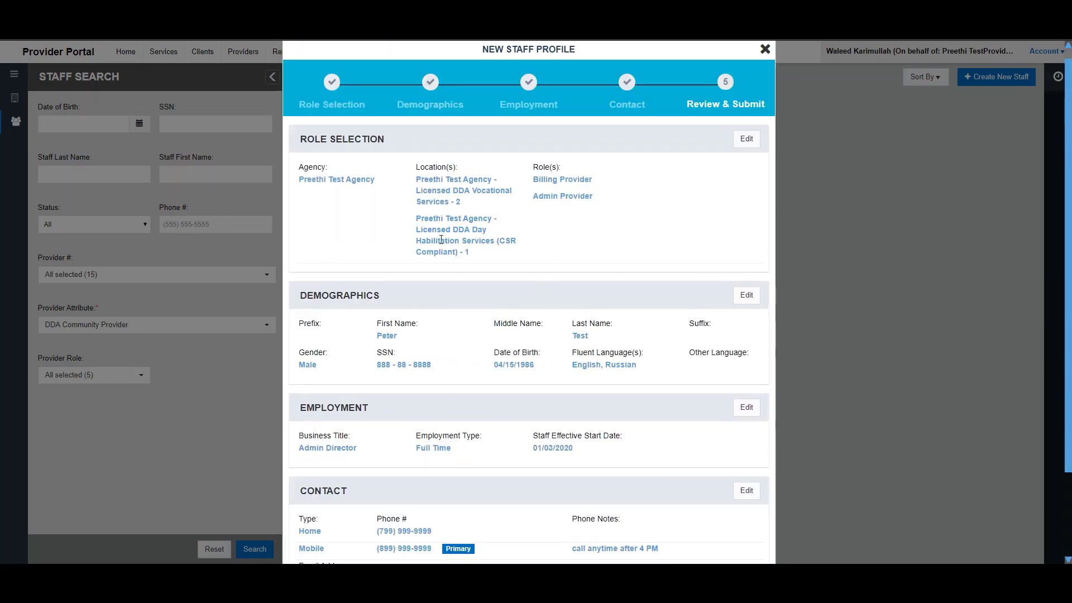
scroll(440, 240, "down", 2)
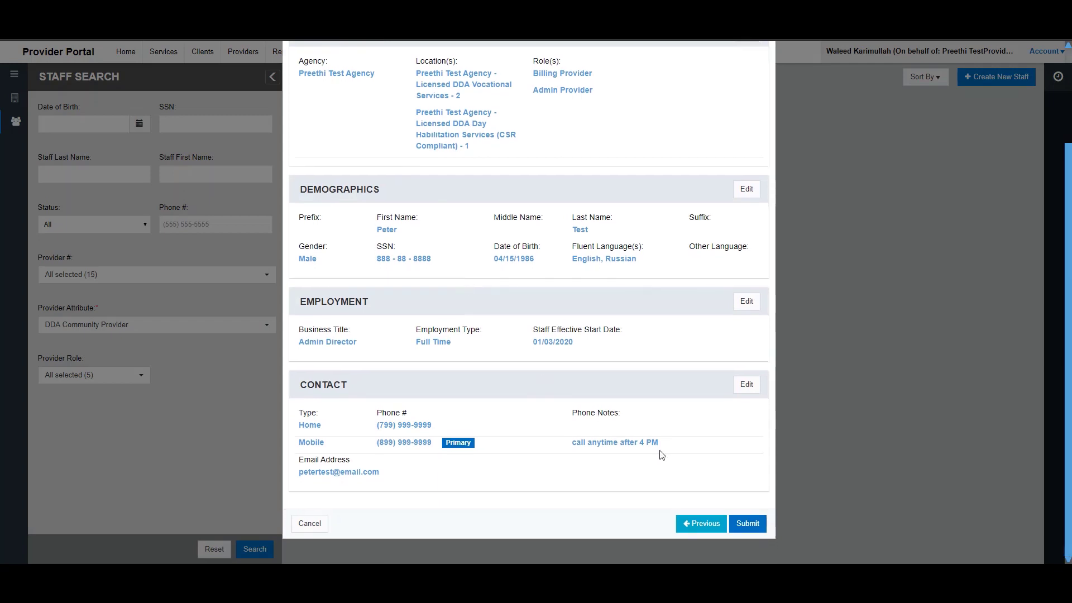
left_click(746, 525)
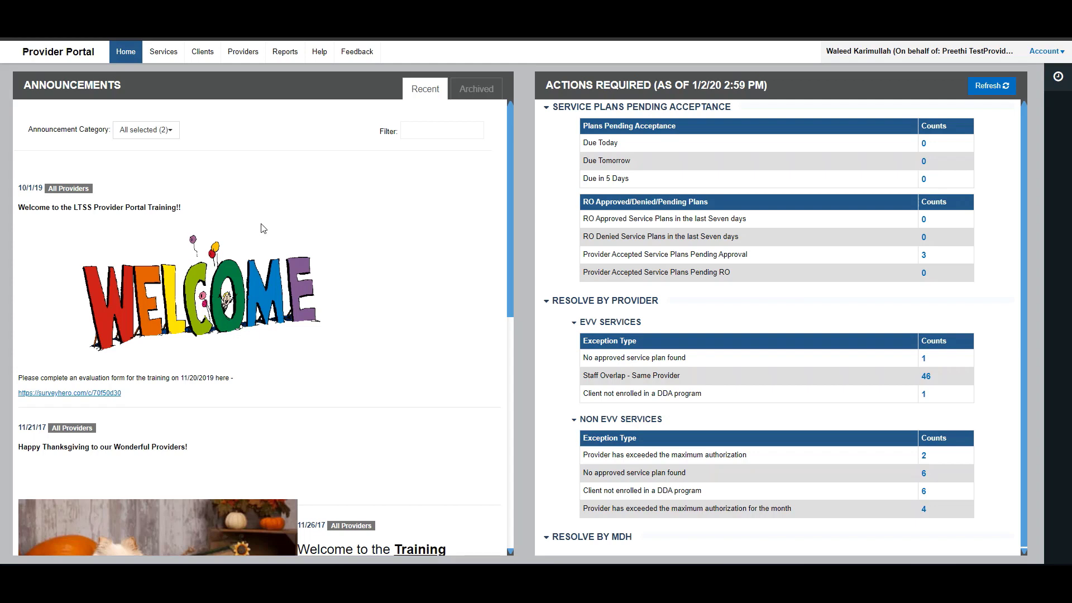
- Go to the Provider Number Search page from the Providers menu
left_click(247, 53)
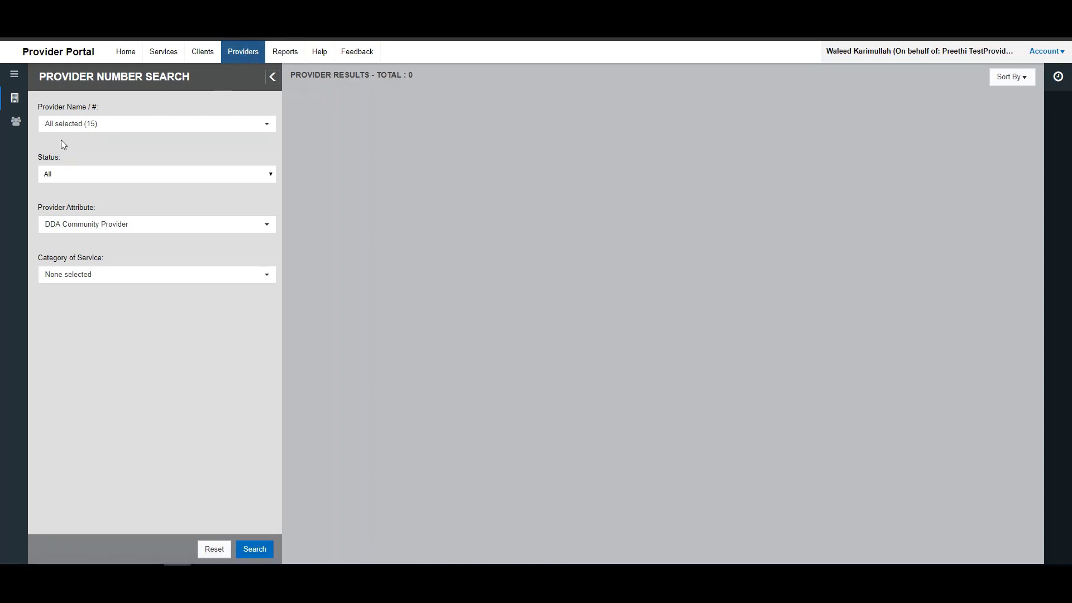
- Open Staff Search, then try a date of birth and leave the Date of Birth filter empty
left_click(16, 125)
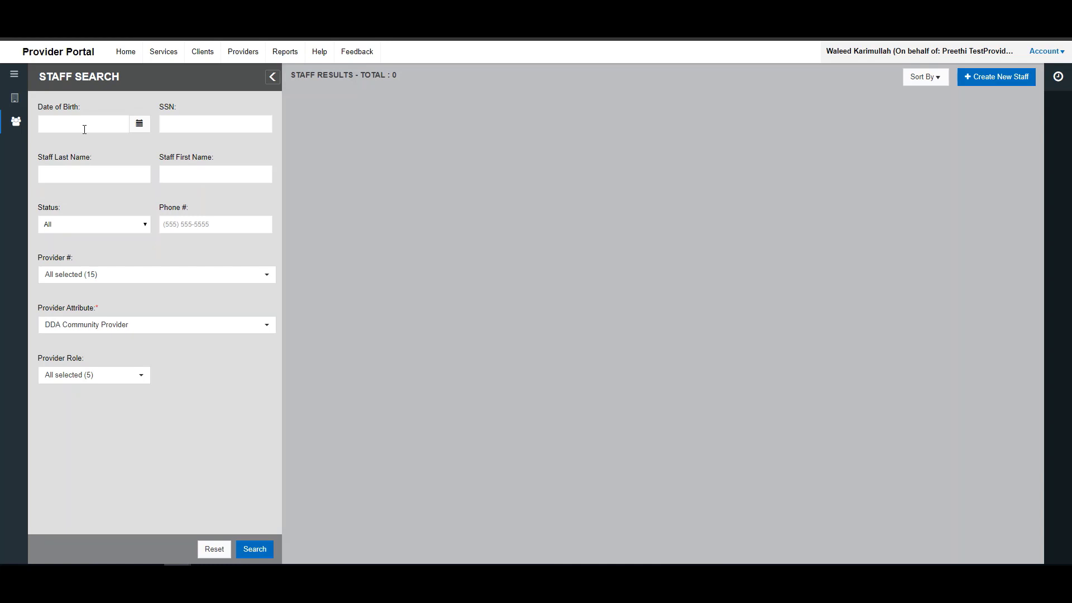
left_click(84, 129)
type("06/07/1985")
key("BackSpace")
key("BackSpace")
key("BackSpace")
key("BackSpace")
key("BackSpace")
key("BackSpace")
key("BackSpace")
key("BackSpace")
key("BackSpace")
left_click(140, 123)
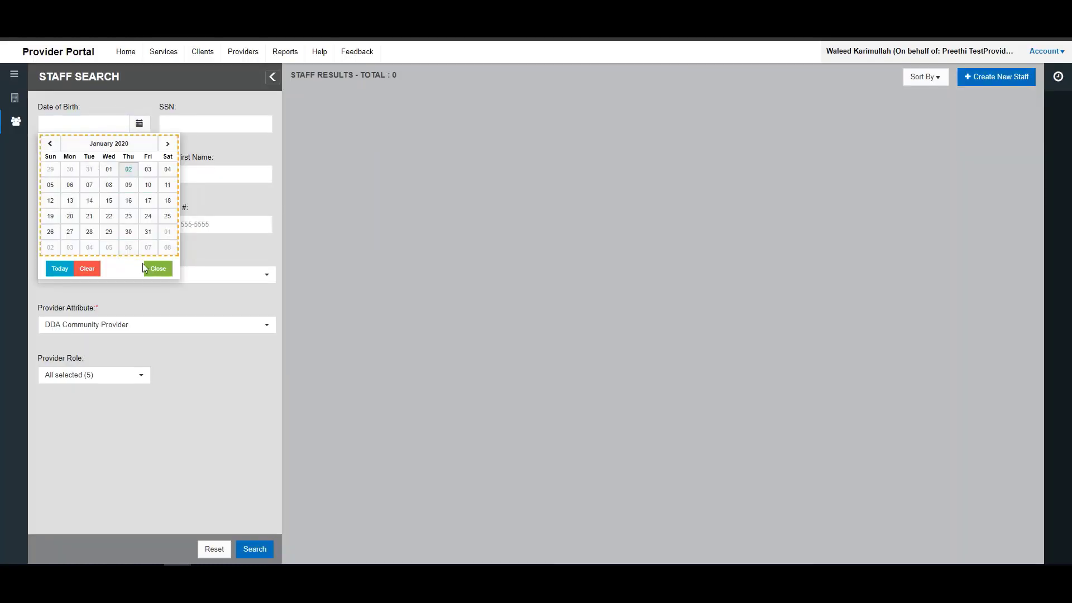
left_click(158, 269)
left_click(149, 148)
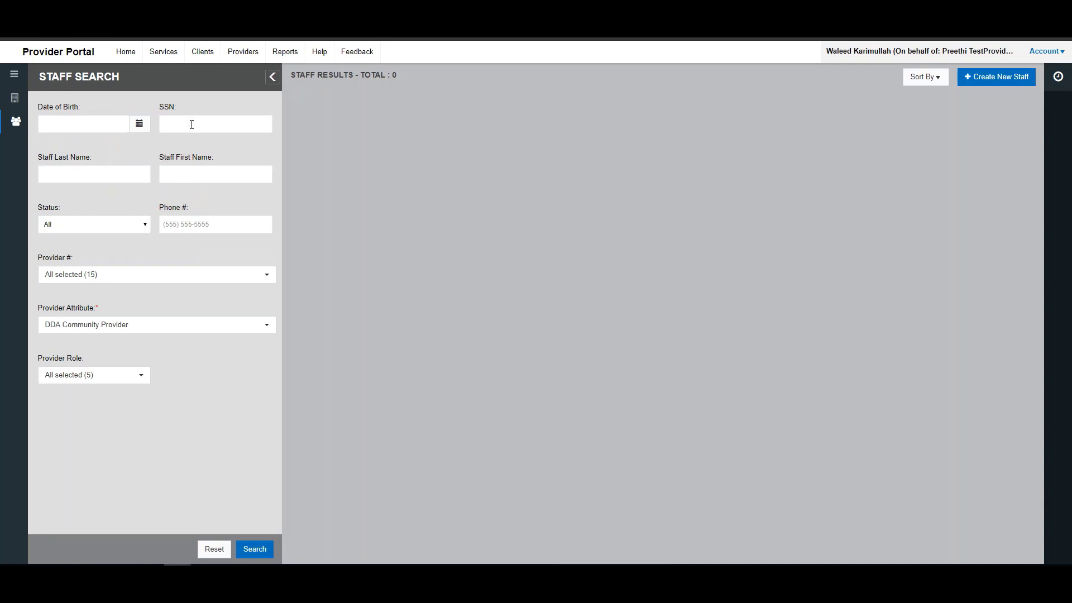
- Review the Status, provider number, attribute and role filters, leaving Status at All and the rest unchanged
left_click(99, 179)
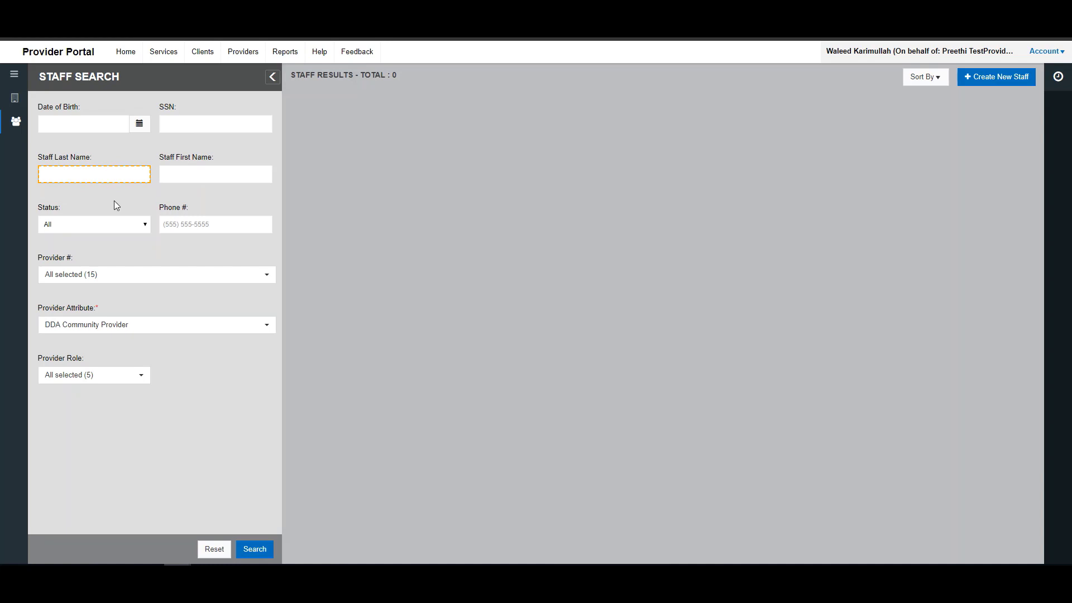
left_click(113, 225)
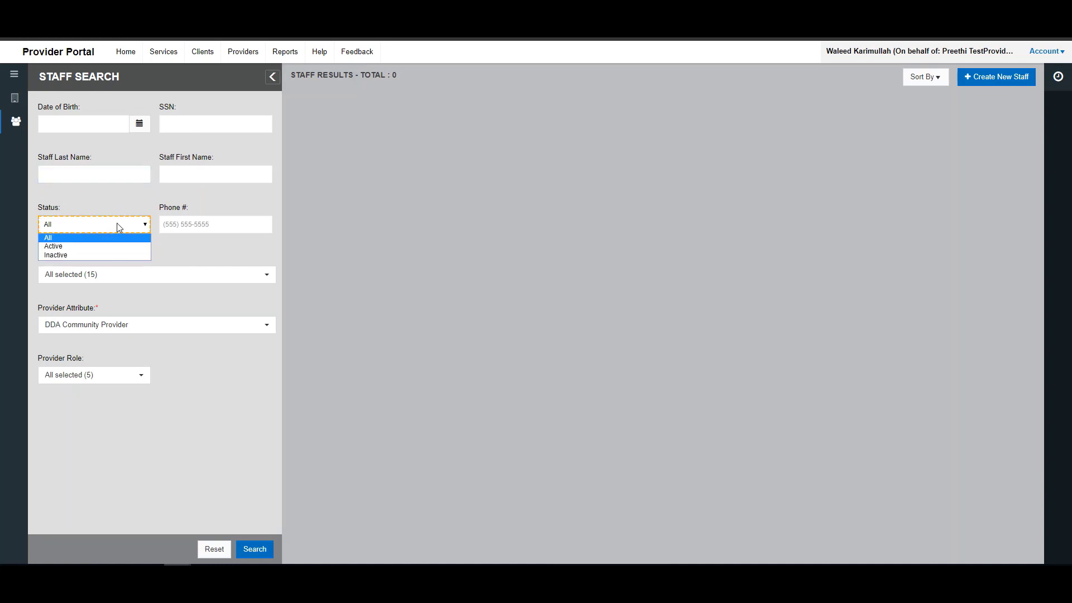
left_click(116, 225)
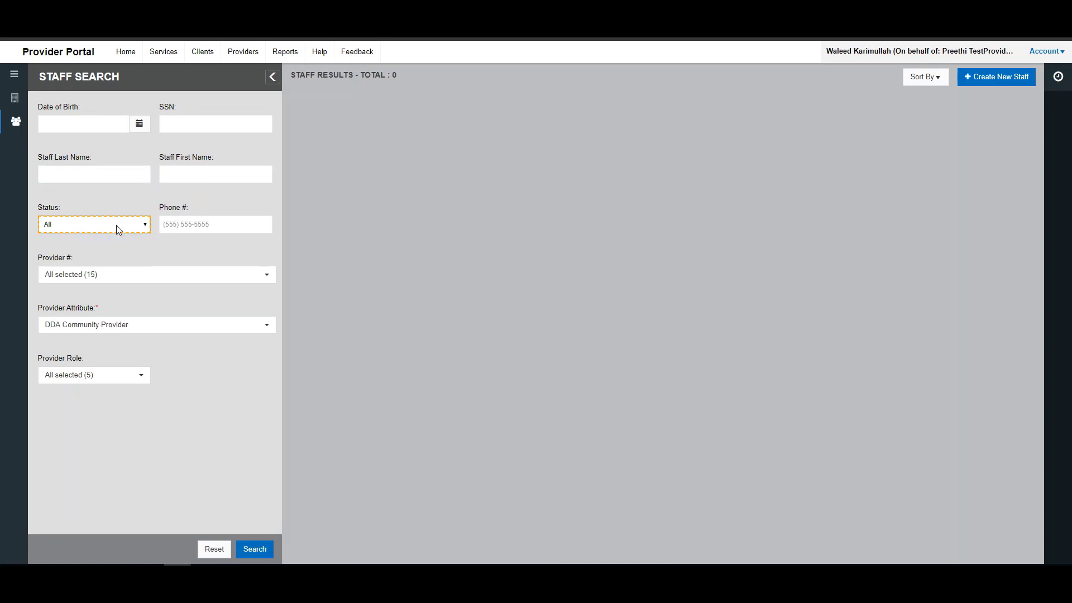
left_click(130, 278)
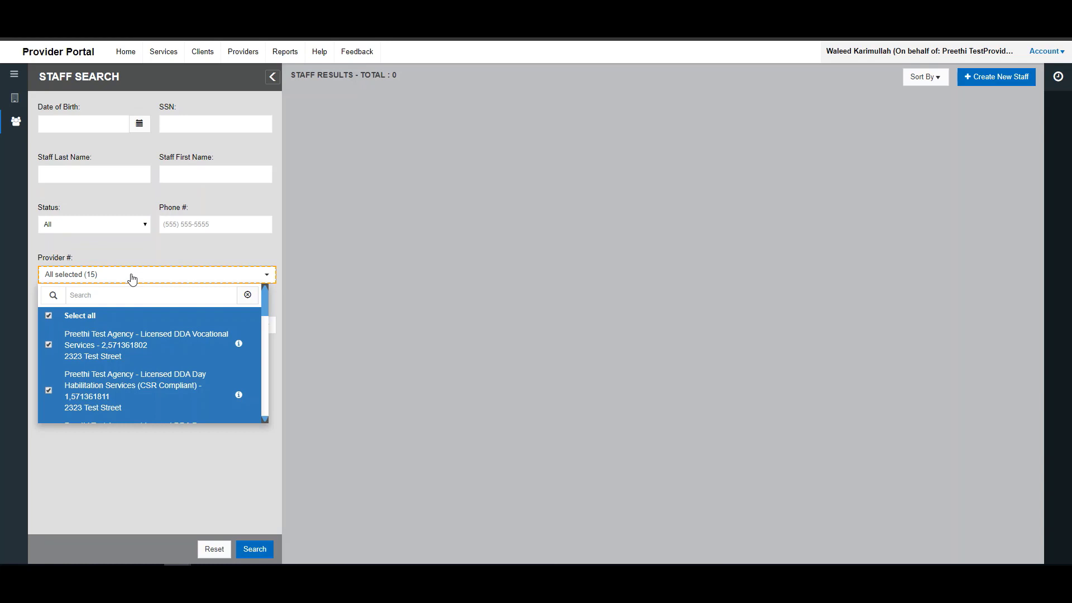
left_click(132, 277)
left_click(118, 325)
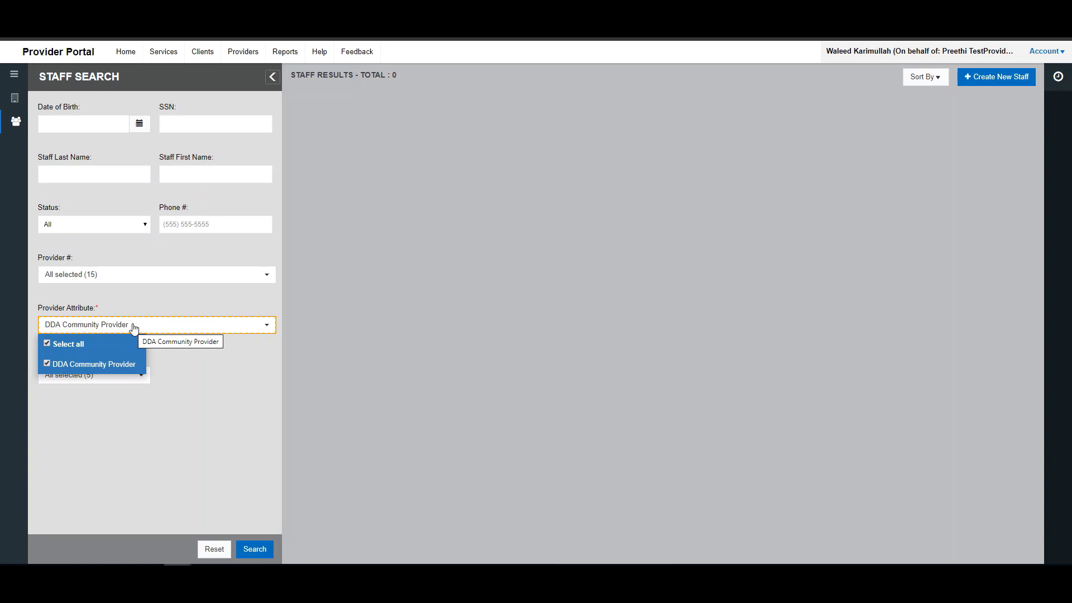
left_click(216, 424)
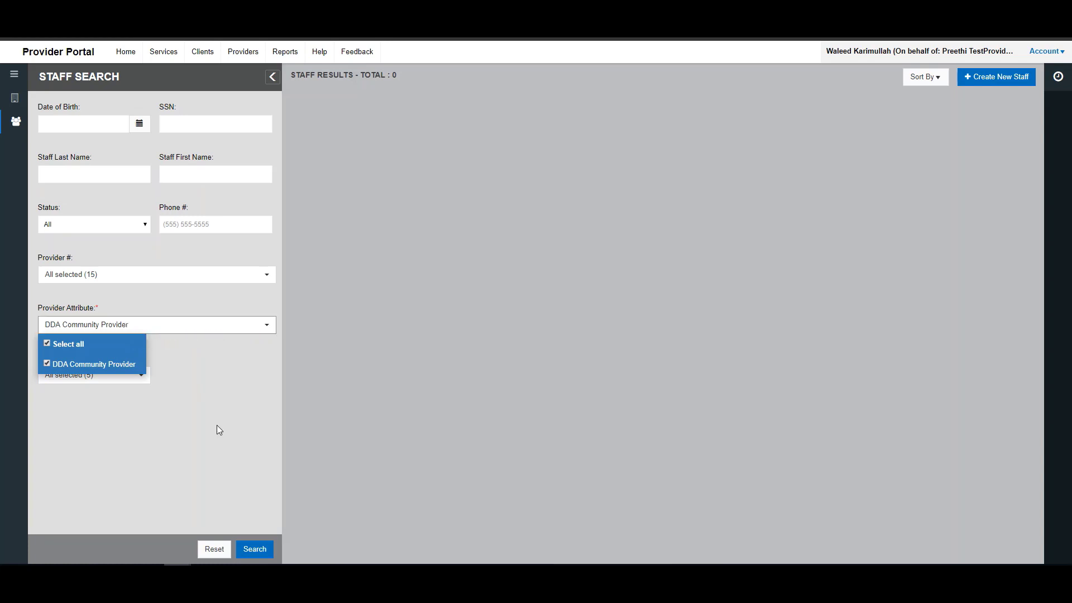
left_click(133, 381)
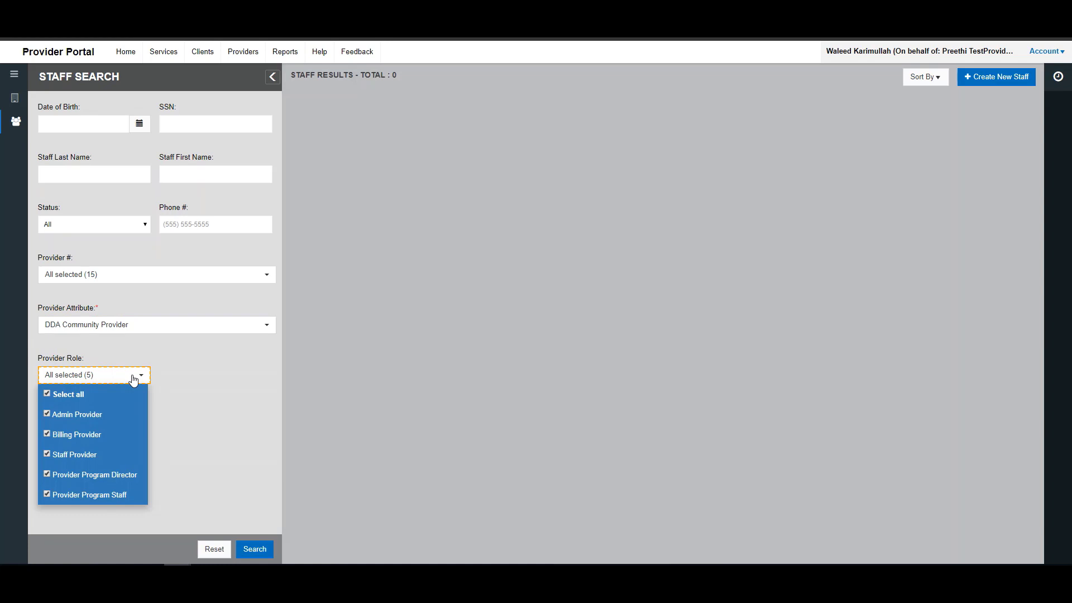
left_click(210, 417)
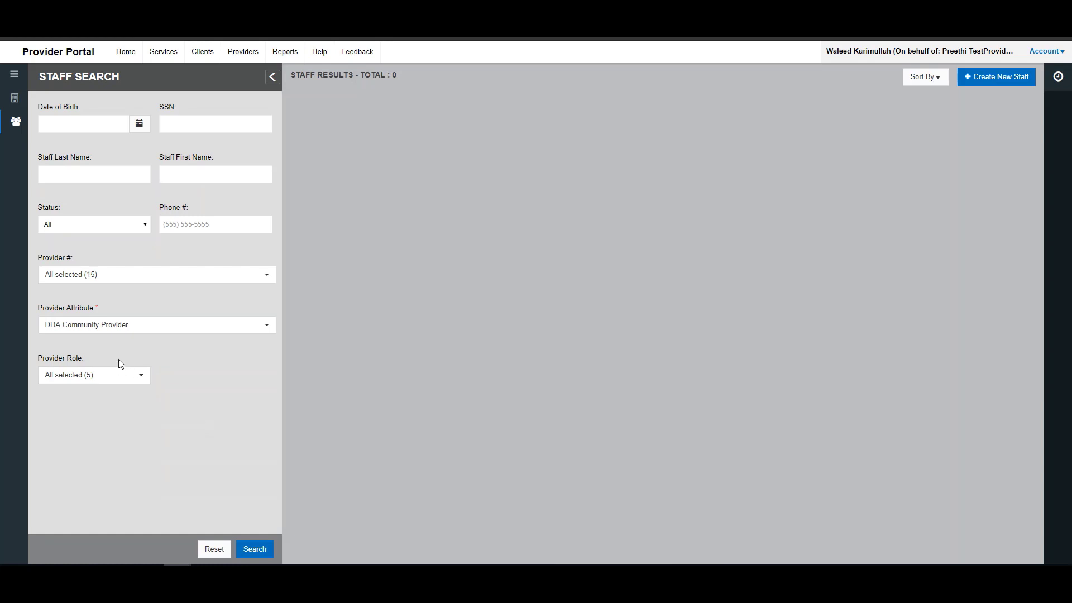
- Search staff by the staff member's first name in Staff First Name
left_click(176, 172)
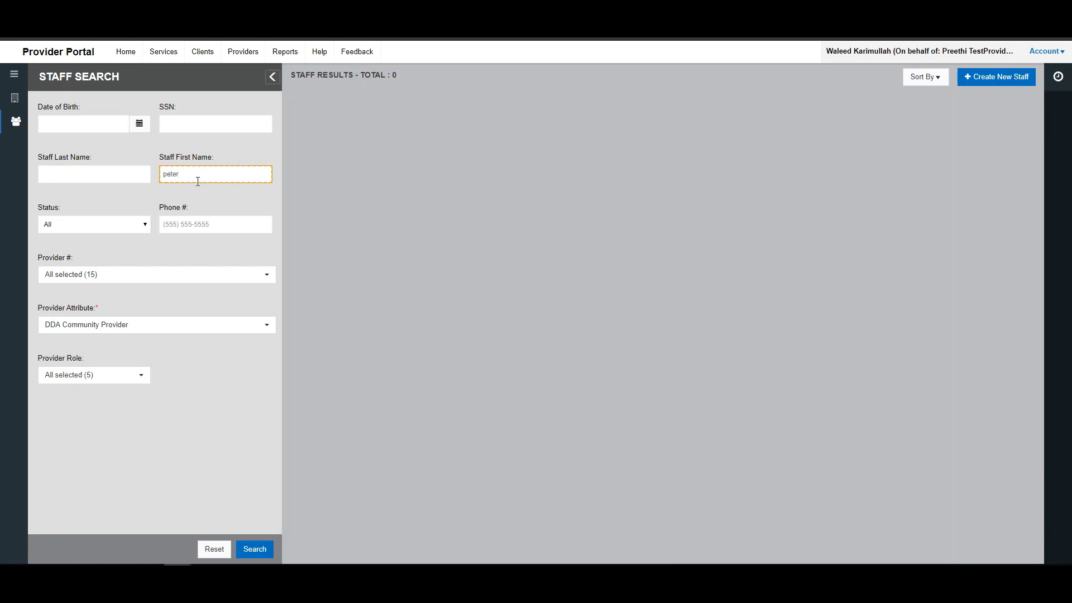
left_click(257, 551)
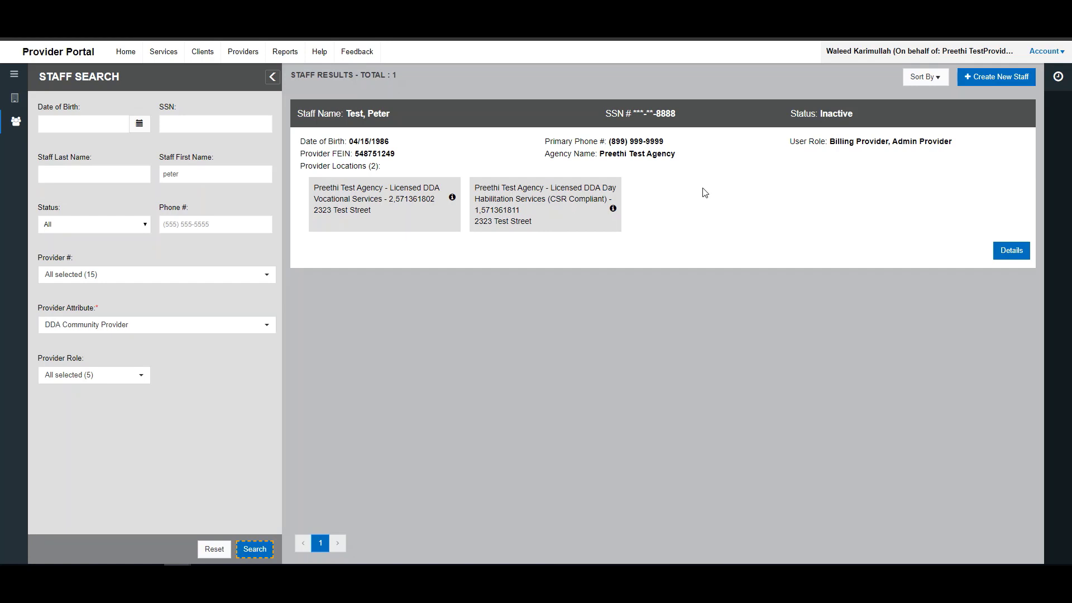
- Open the matching staff member's full details for review
left_click(1004, 259)
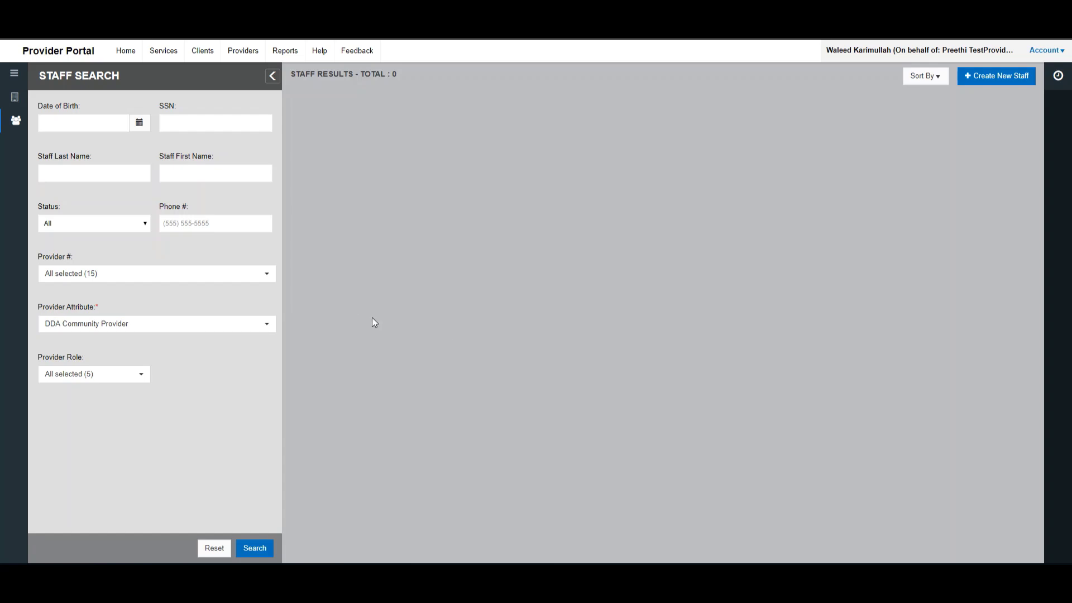
- Search again by the staff member's first name and open the result's details
left_click(218, 173)
type("peter")
left_click(256, 549)
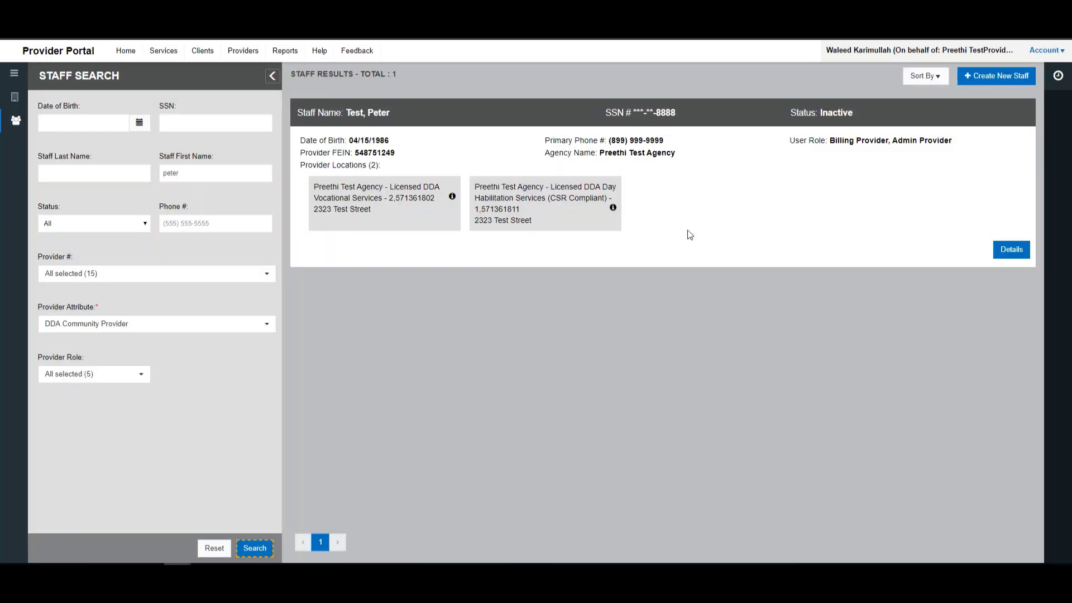
left_click(1011, 251)
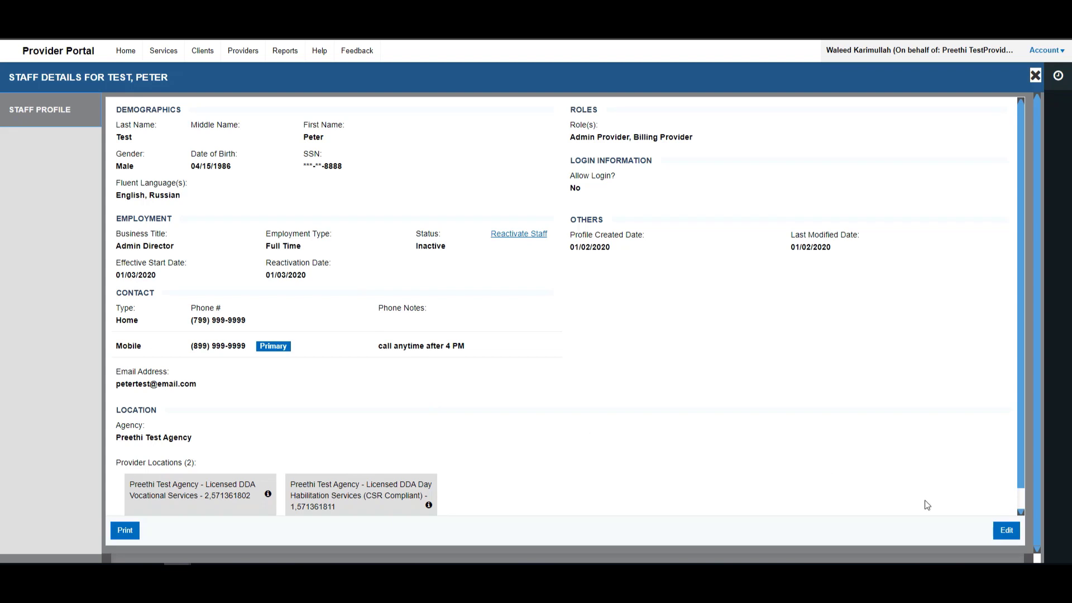
- Switch the staff member's details page into edit mode
left_click(1007, 535)
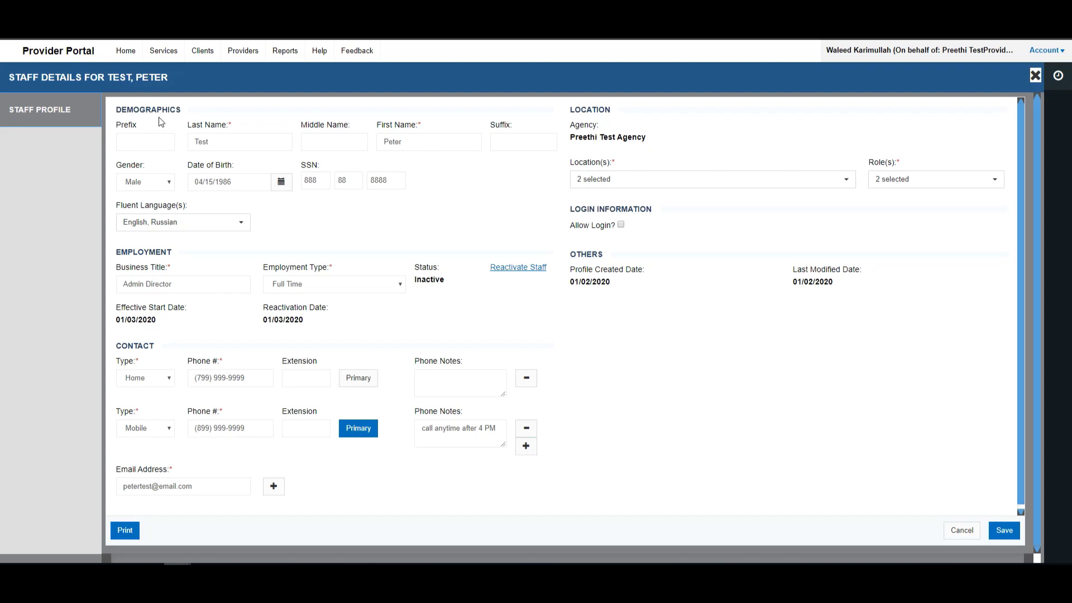
- Enter Mr as the staff member's prefix
left_click(124, 141)
type("Mr.")
- Add the unchecked Day Habilitation site as the staff member's third location
left_click(316, 144)
left_click(654, 186)
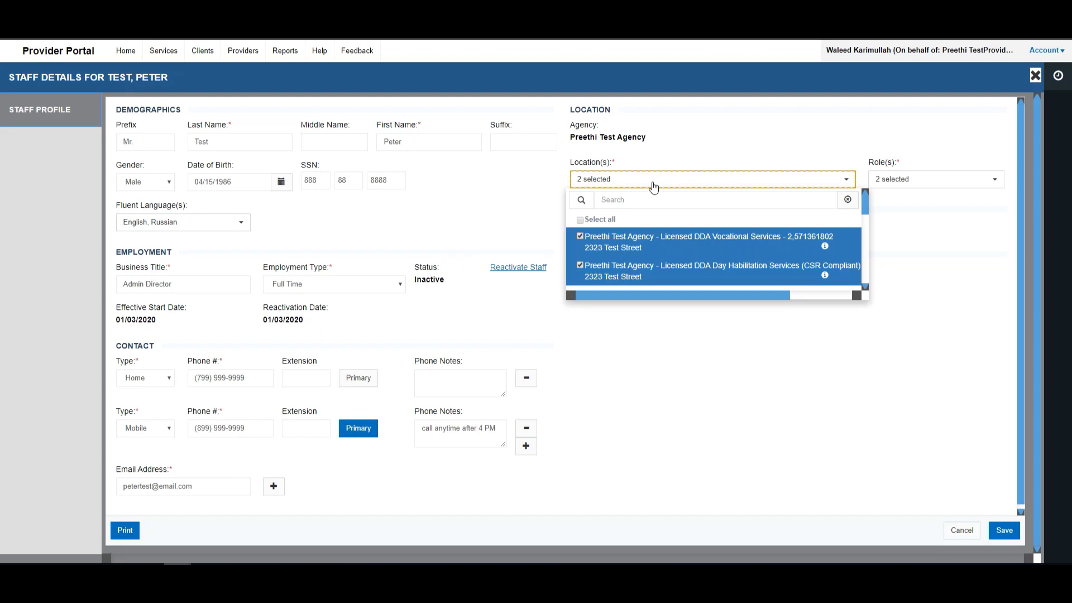
scroll(702, 244, "down", 2)
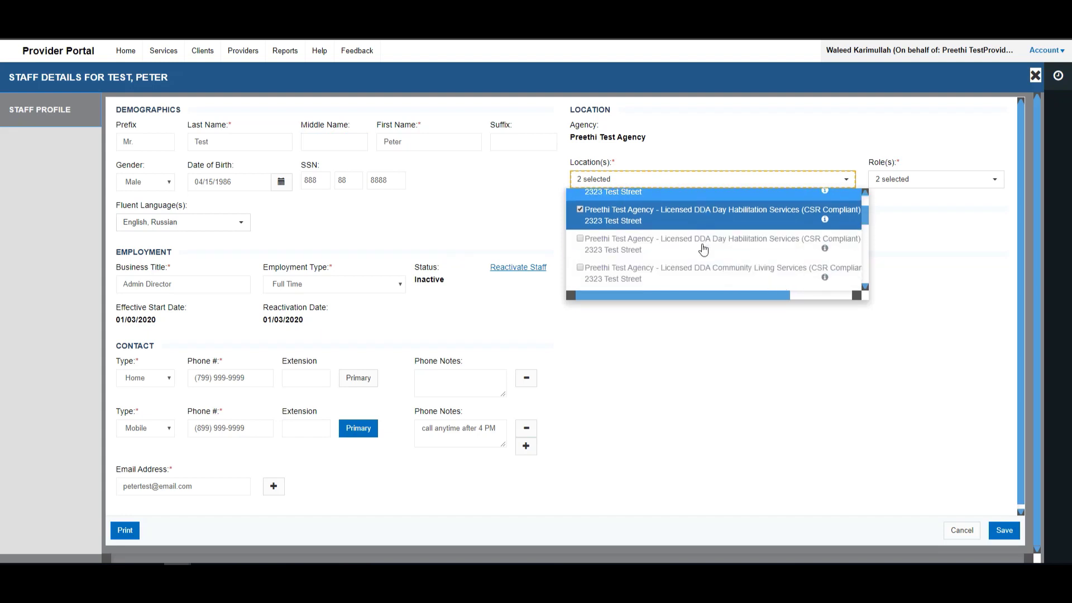
left_click(580, 241)
left_click(523, 229)
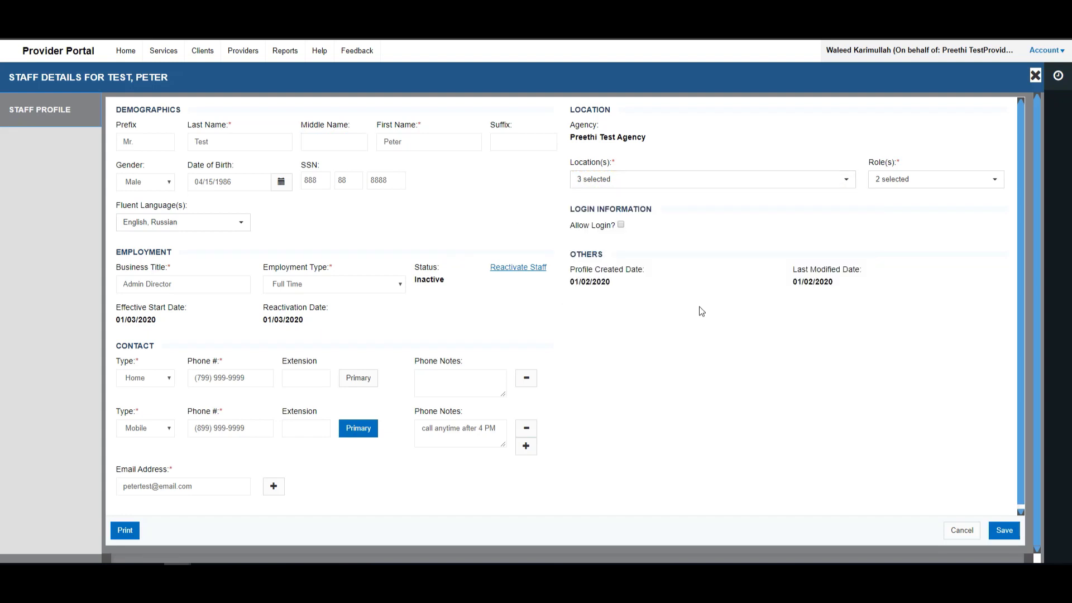
left_click(902, 180)
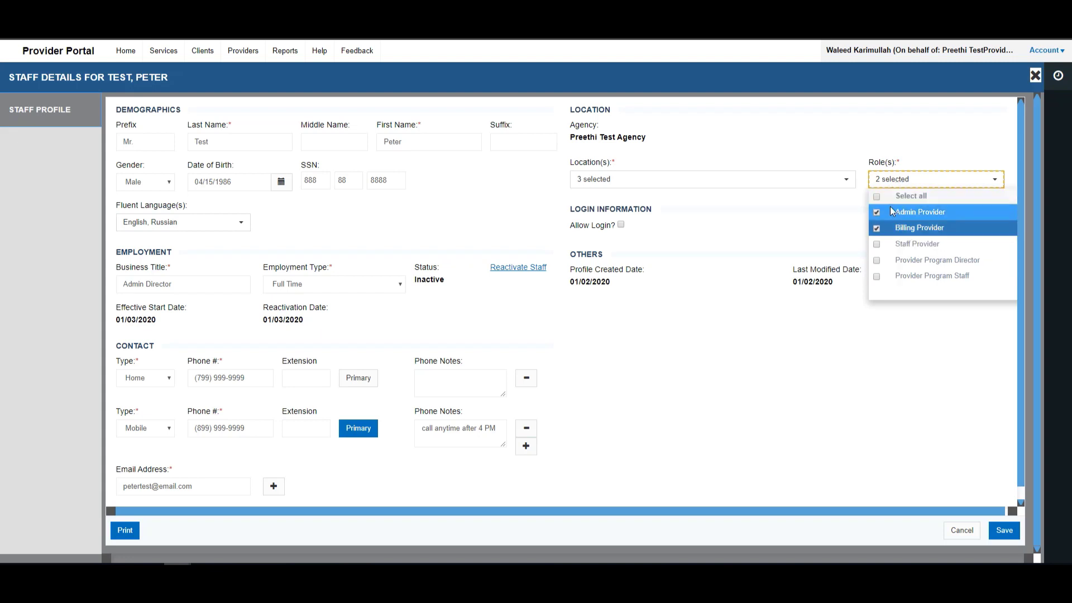
left_click(793, 199)
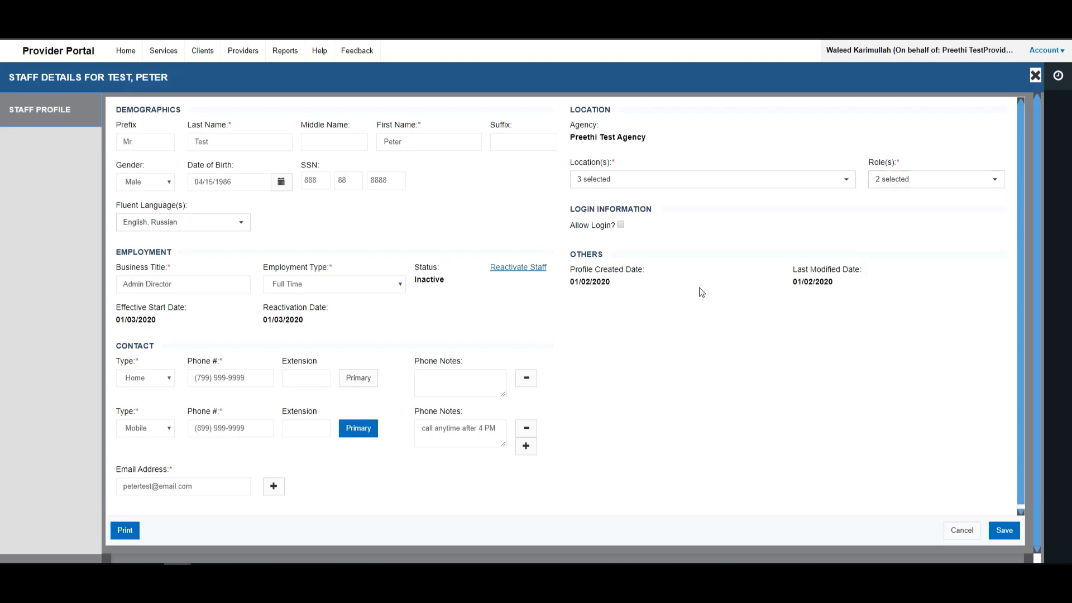
left_click(620, 224)
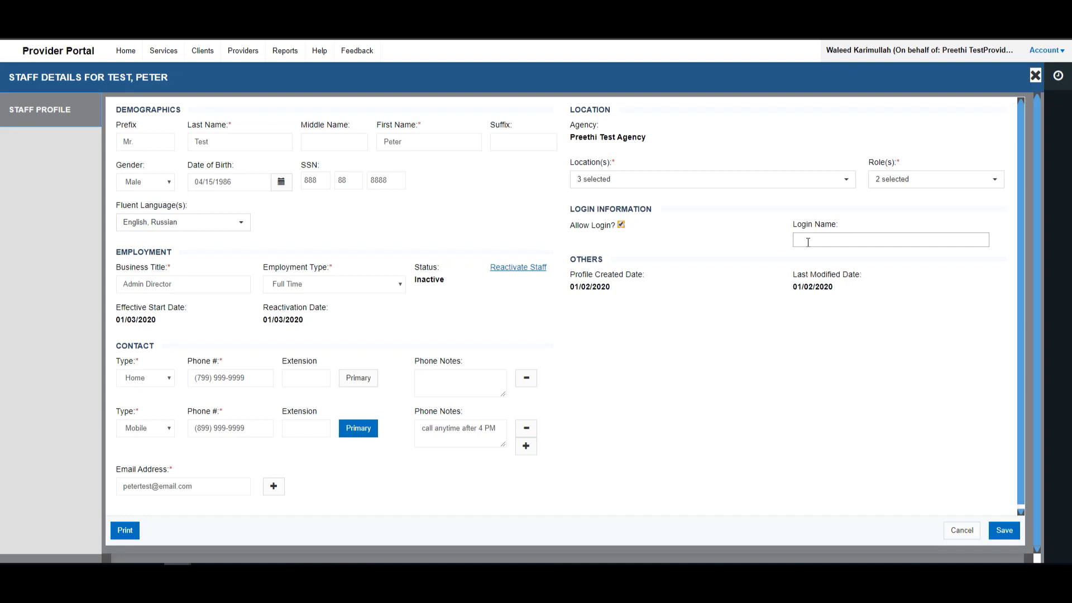
left_click(621, 225)
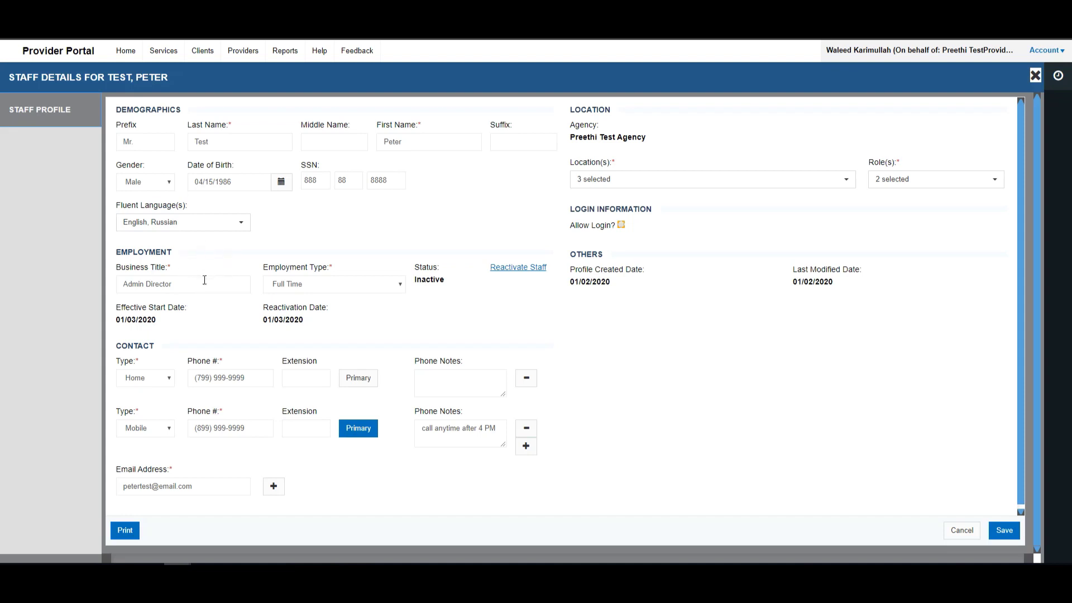
left_click(172, 285)
left_click(285, 289)
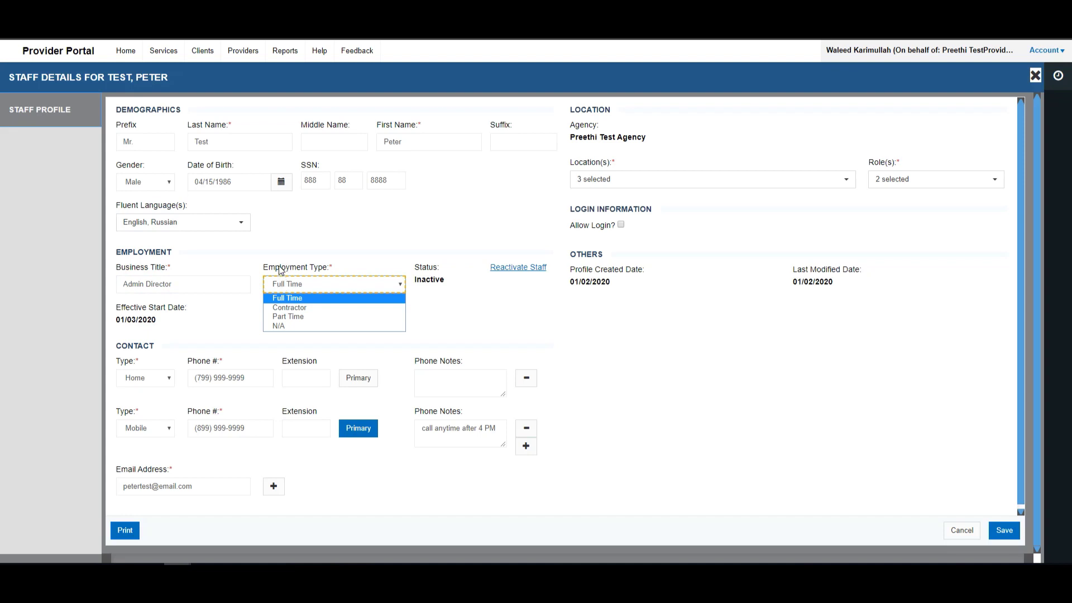
left_click(230, 313)
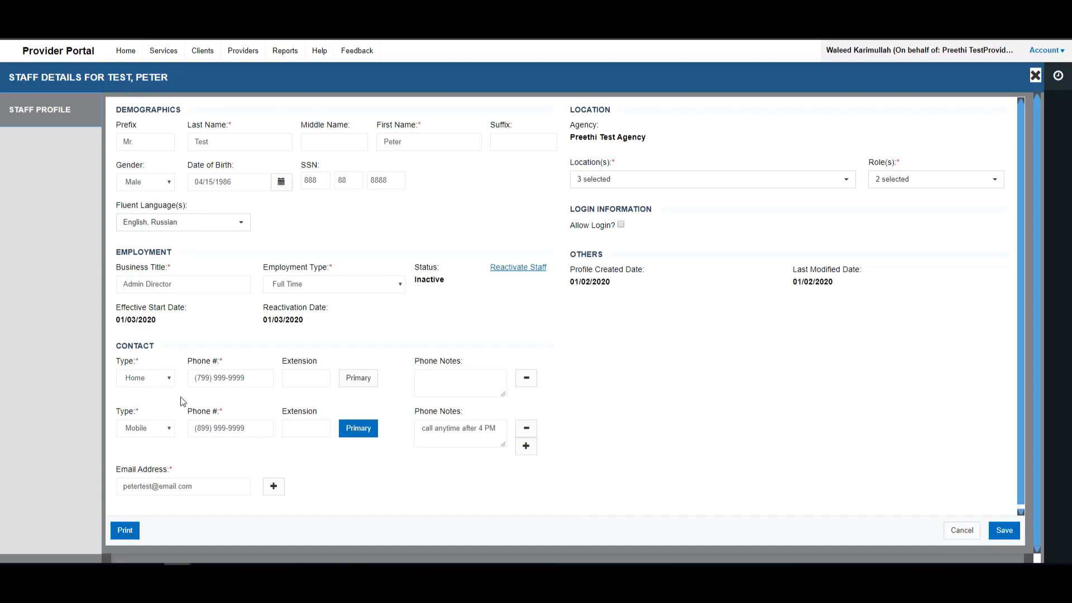
- Add a new Work phone contact and enter its phone number
left_click(525, 448)
scroll(161, 408, "down", 3)
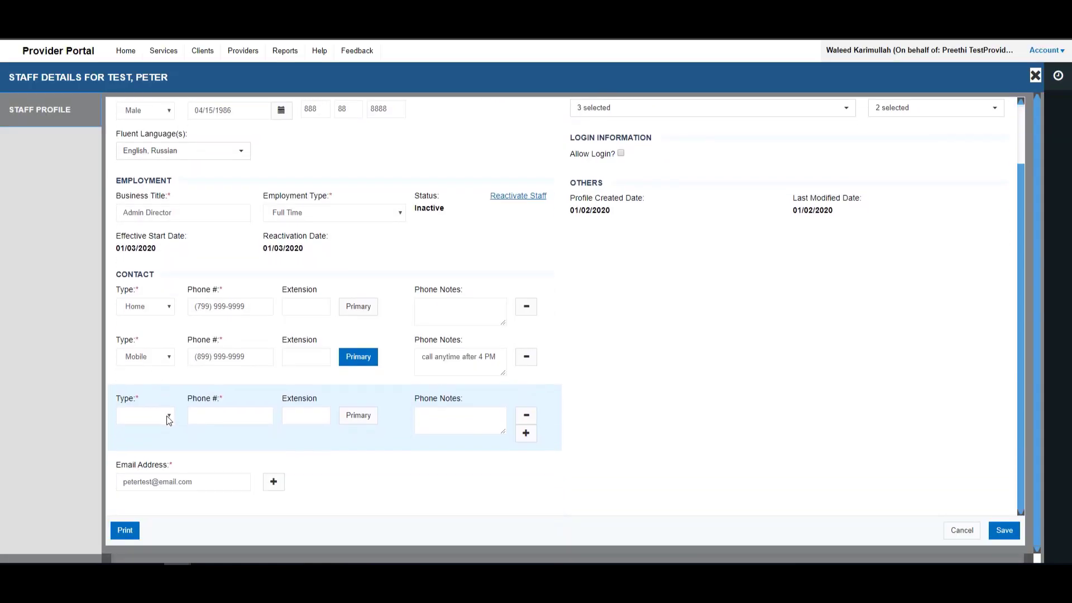
left_click(168, 420)
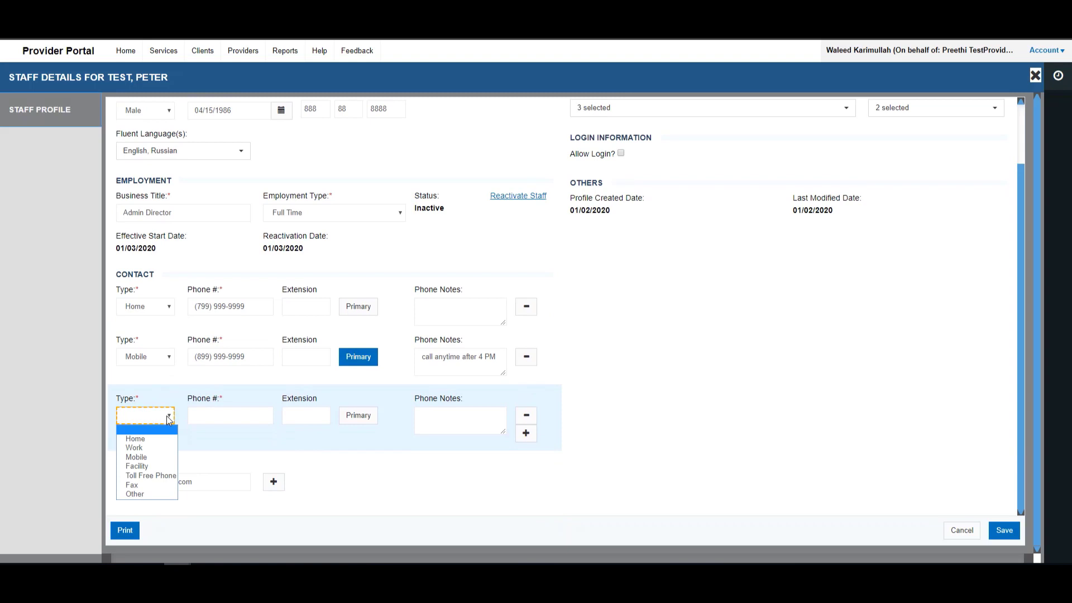
left_click(135, 448)
left_click(197, 415)
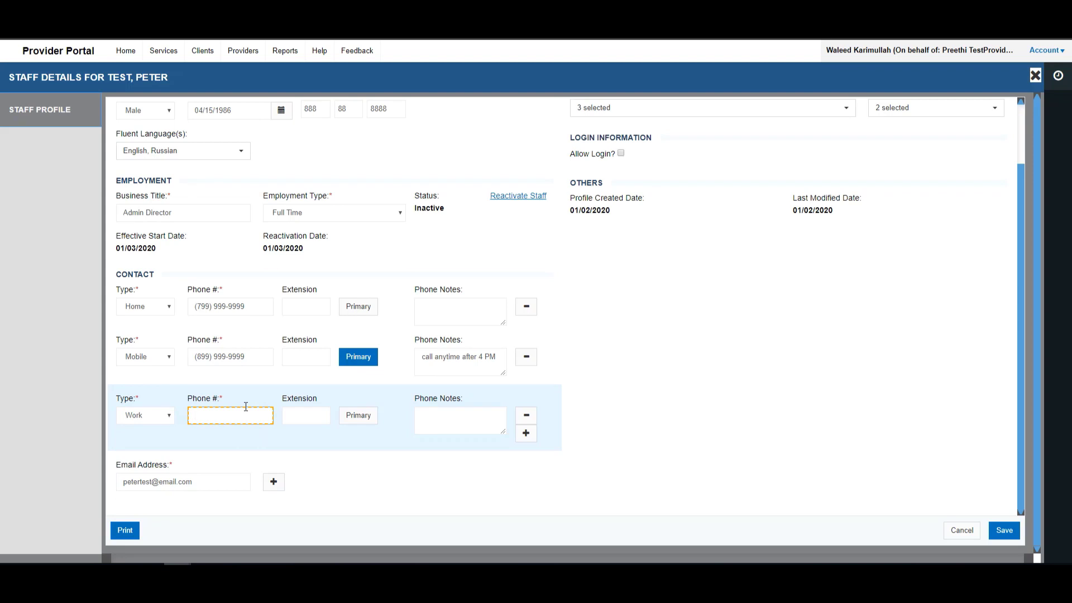
type("666) 666-6666")
- Note 'call anytime between 8 AM - 4 PM' on the Work phone and save the profile
left_click(443, 416)
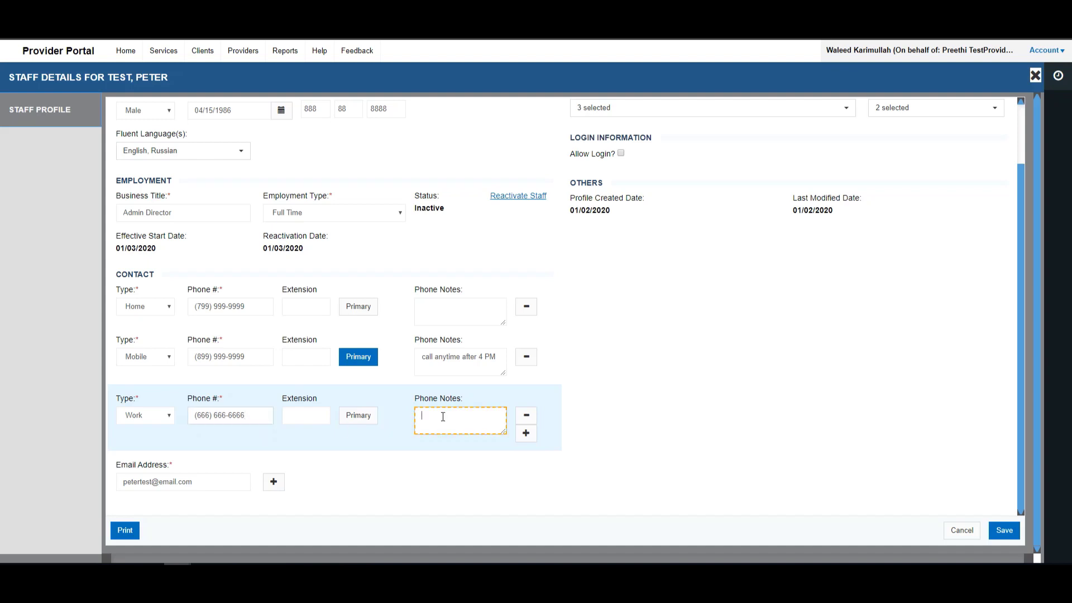
type("want")
key("BackSpace")
key("BackSpace")
key("BackSpace")
key("BackSpace")
type("call anytime between 8 AM - 4 PM")
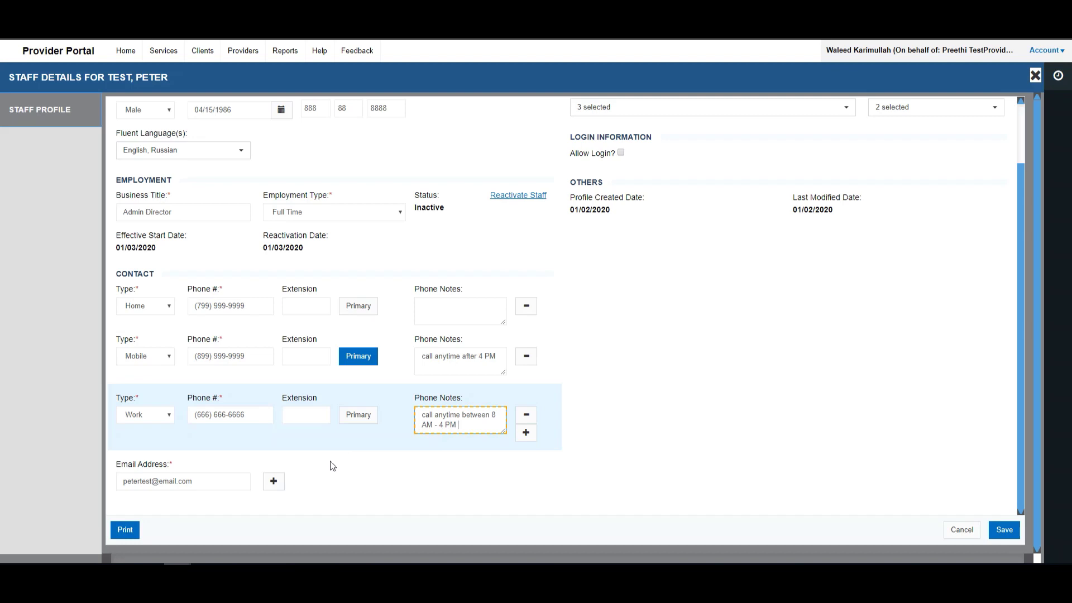
left_click(1004, 531)
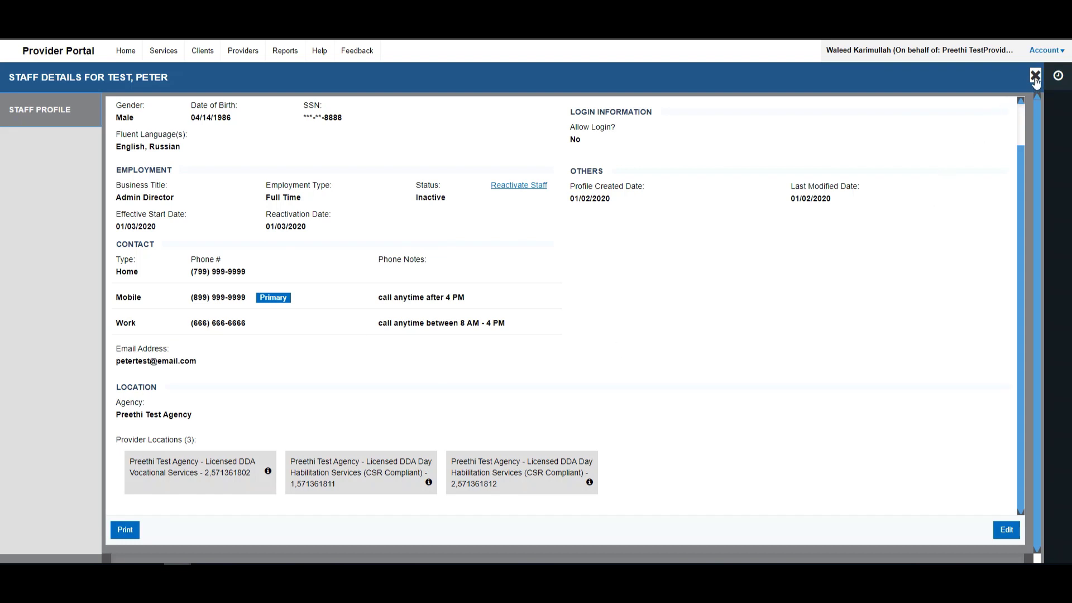
left_click(1036, 76)
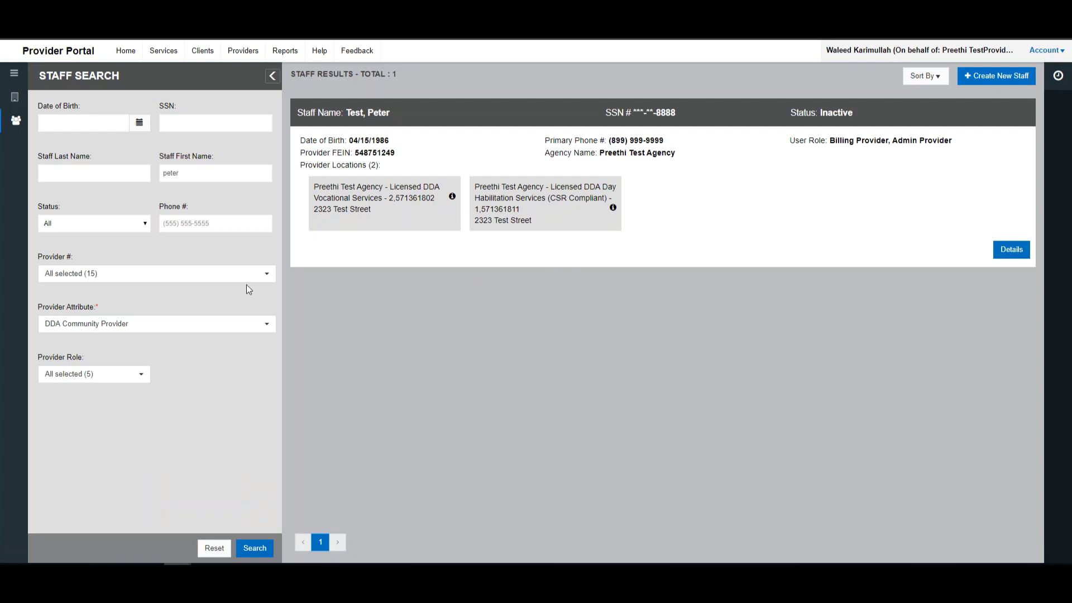
left_click(183, 182)
left_click(254, 548)
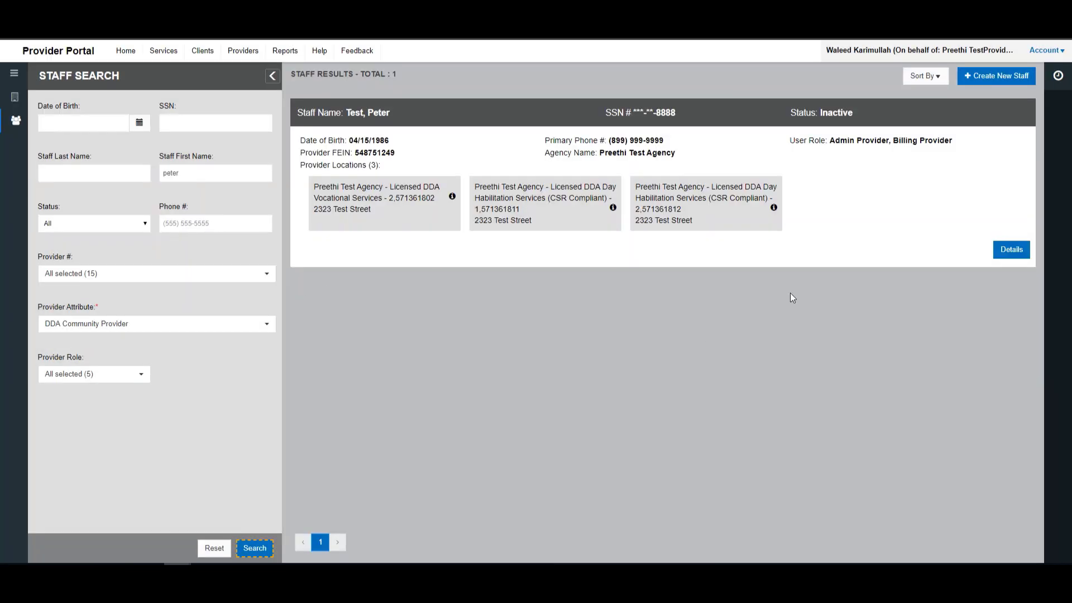
left_click(1012, 249)
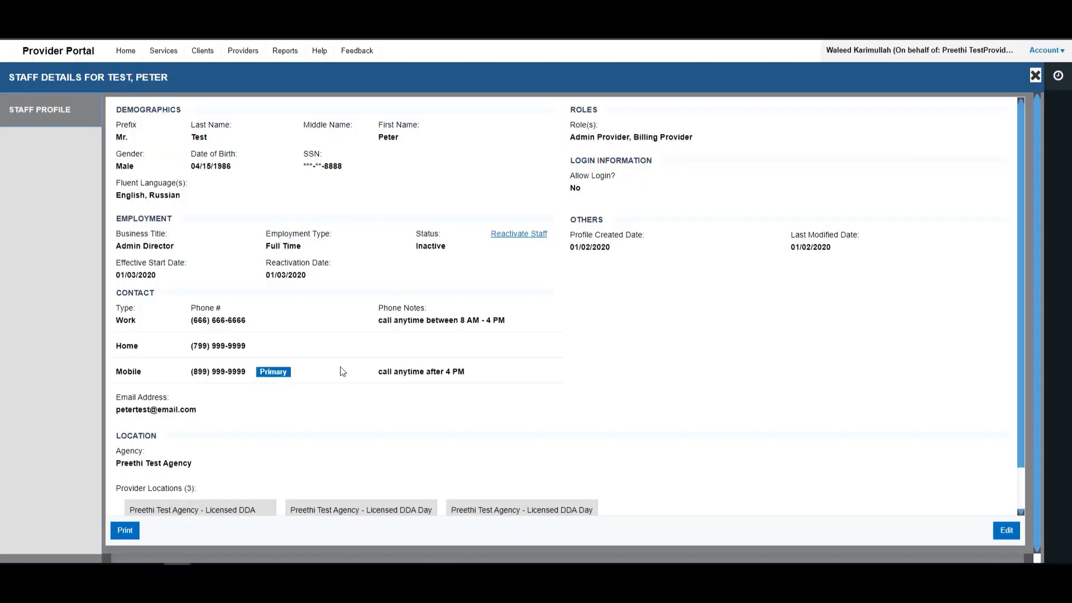
scroll(343, 371, "down", 1)
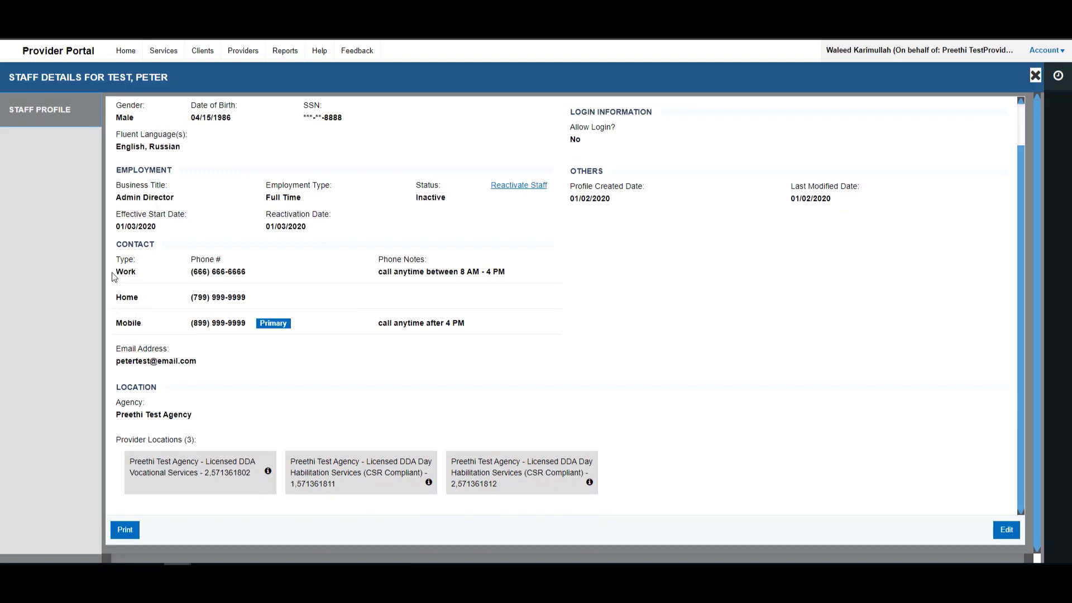
left_click_drag(112, 274, 392, 274)
left_click(336, 308)
scroll(326, 339, "up", 1)
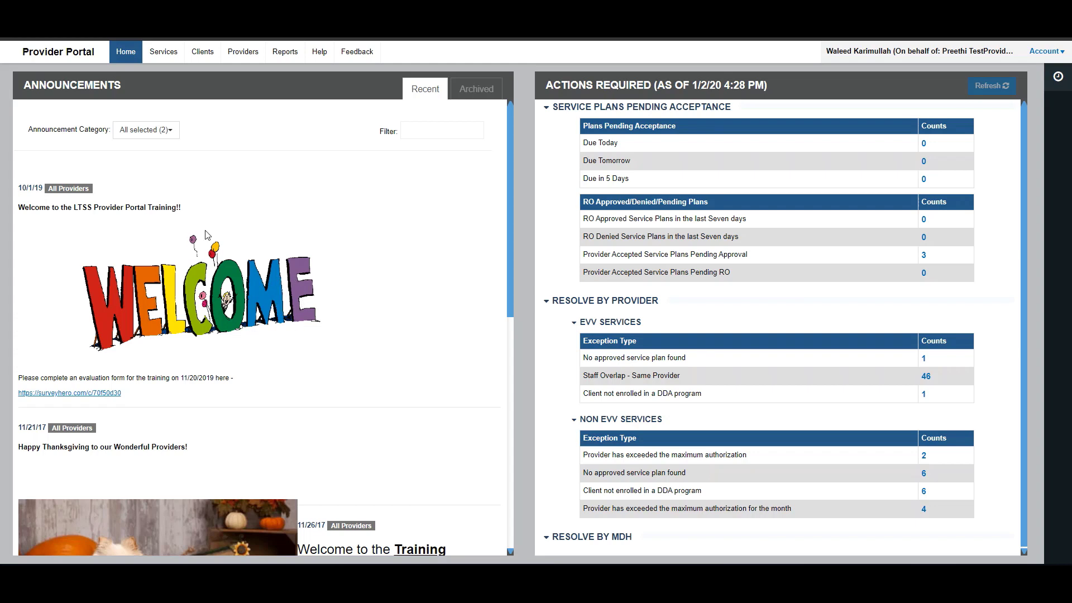
- Search staff by the staff member's first name, returning a single Active record
left_click(244, 52)
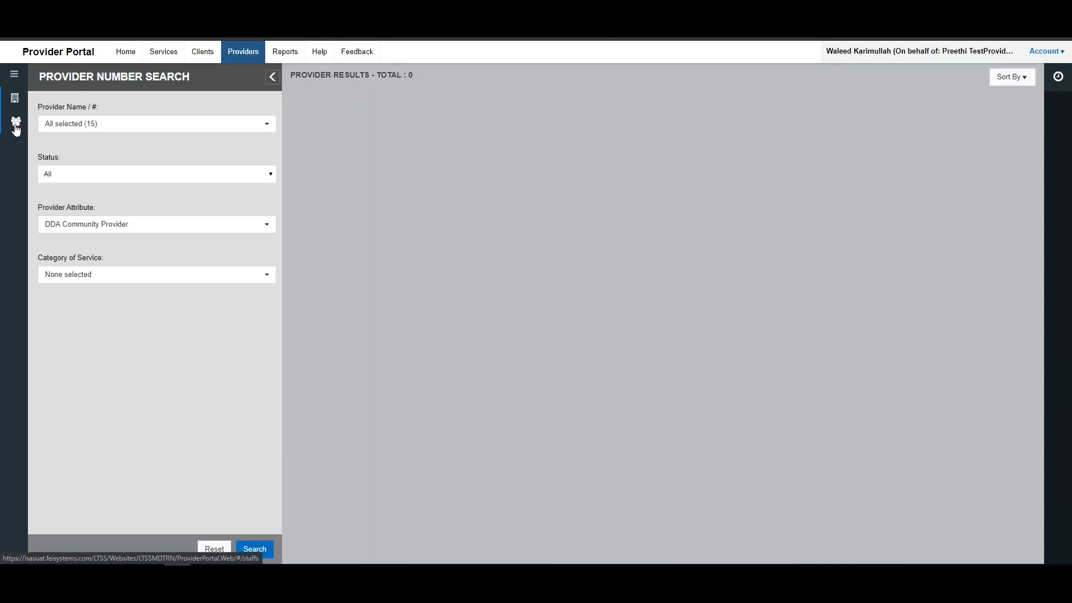
left_click(15, 126)
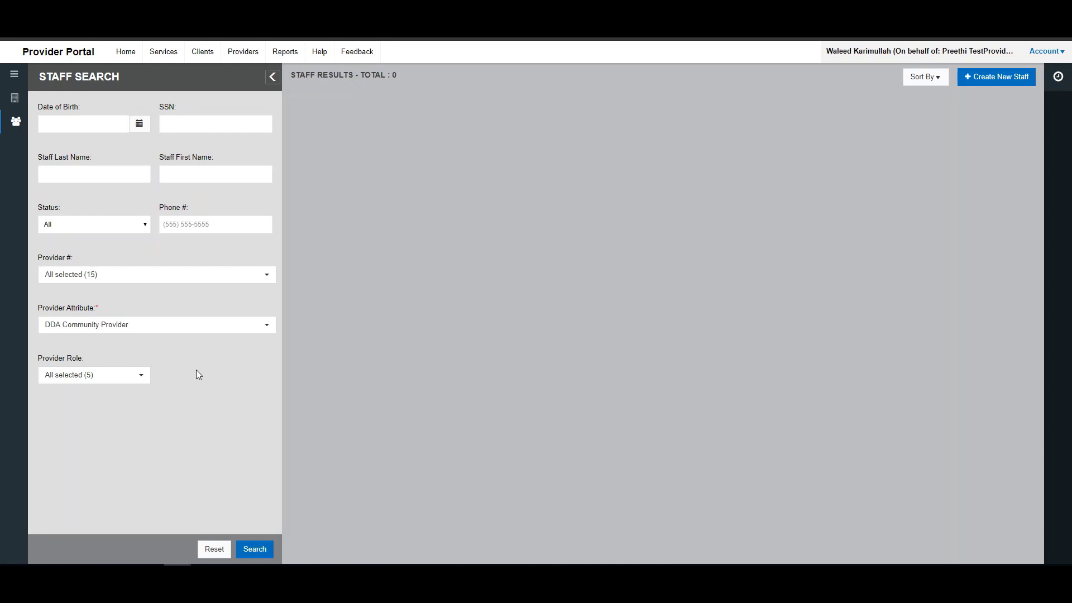
left_click(207, 174)
type("nathan")
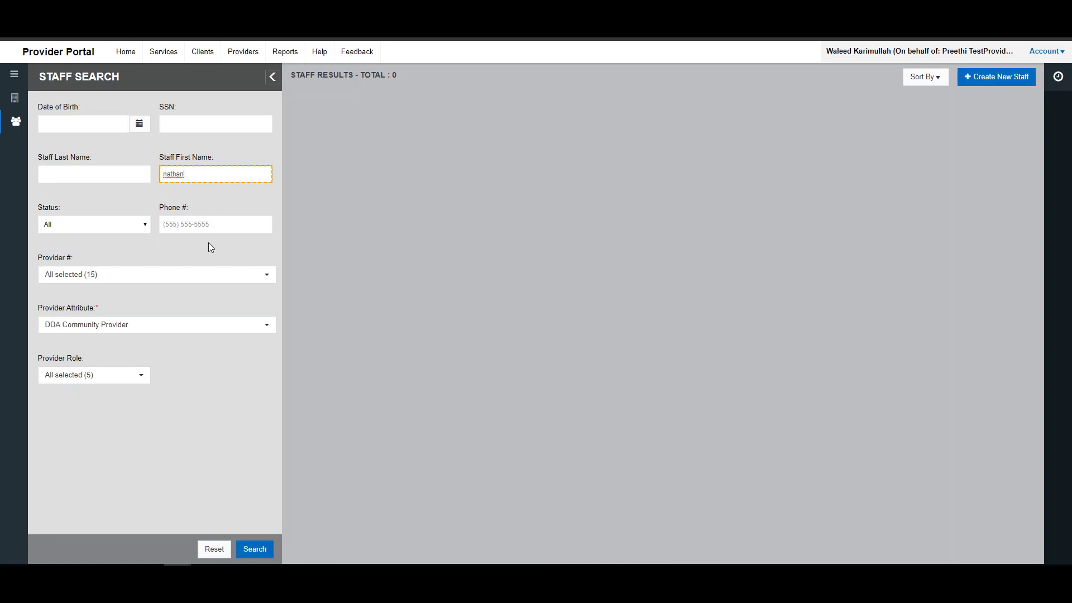
left_click(255, 550)
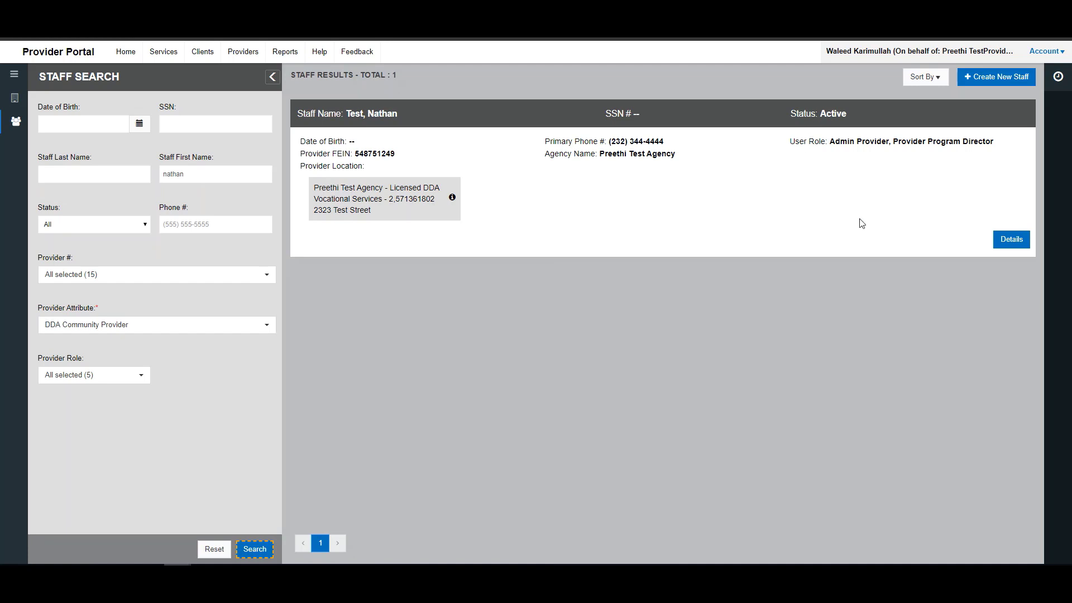
- Open the found staff member's details, switch to edit mode, and bring up Deactivate Staff
left_click(1007, 244)
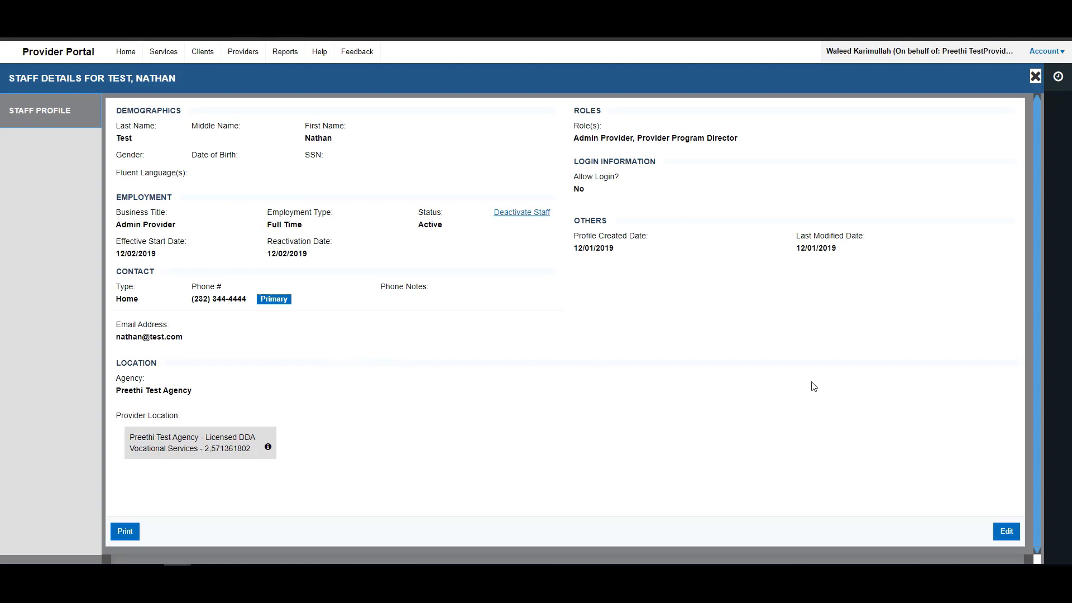
left_click(1006, 533)
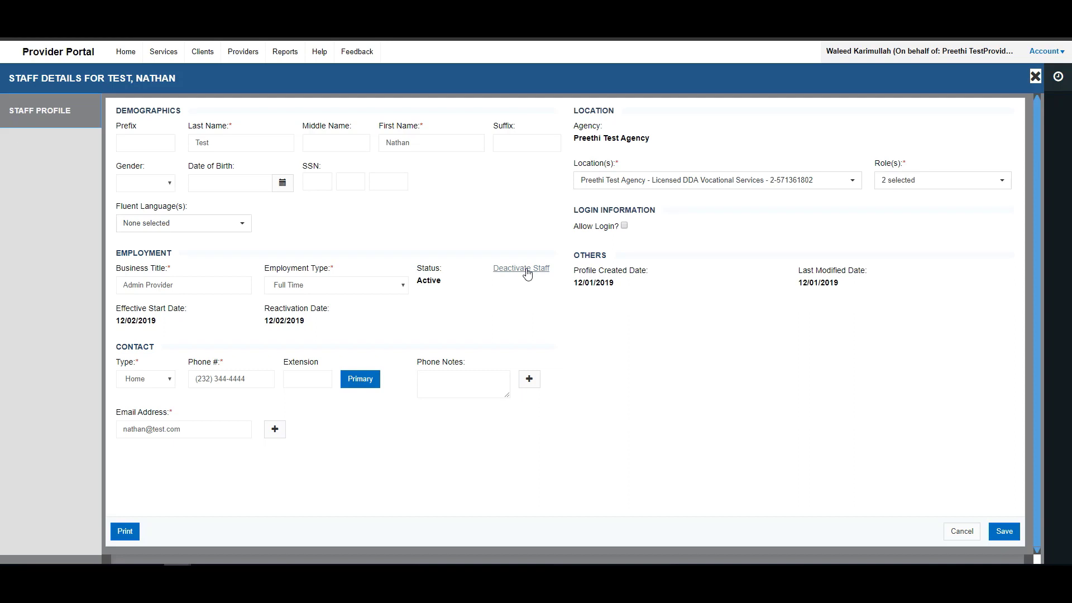
left_click(526, 271)
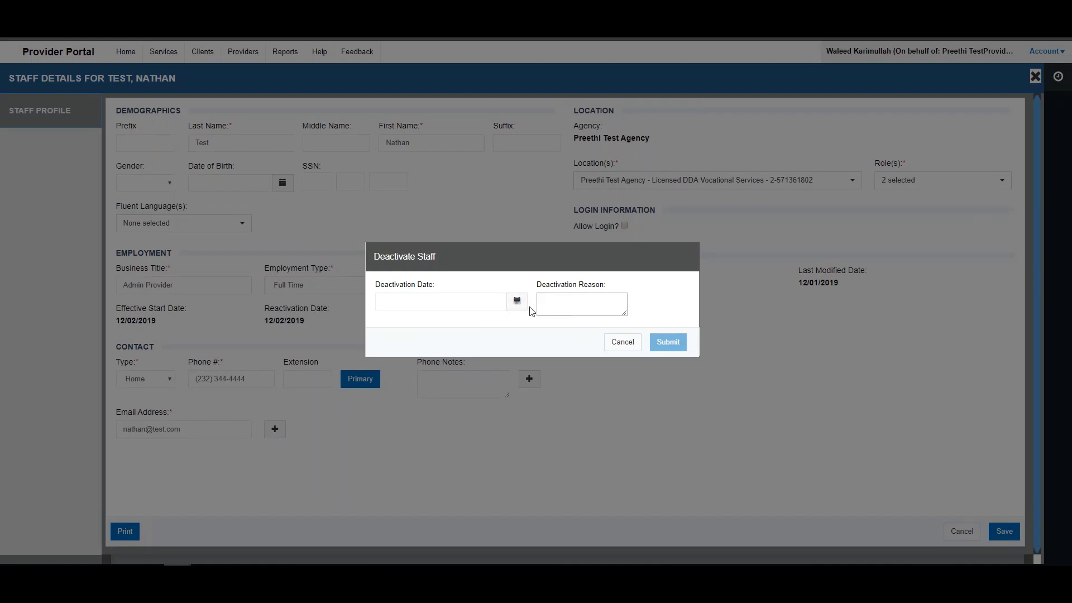
- Submit a deactivation dated 01/03/2020 with reason 'left the provider agency'
left_click(515, 305)
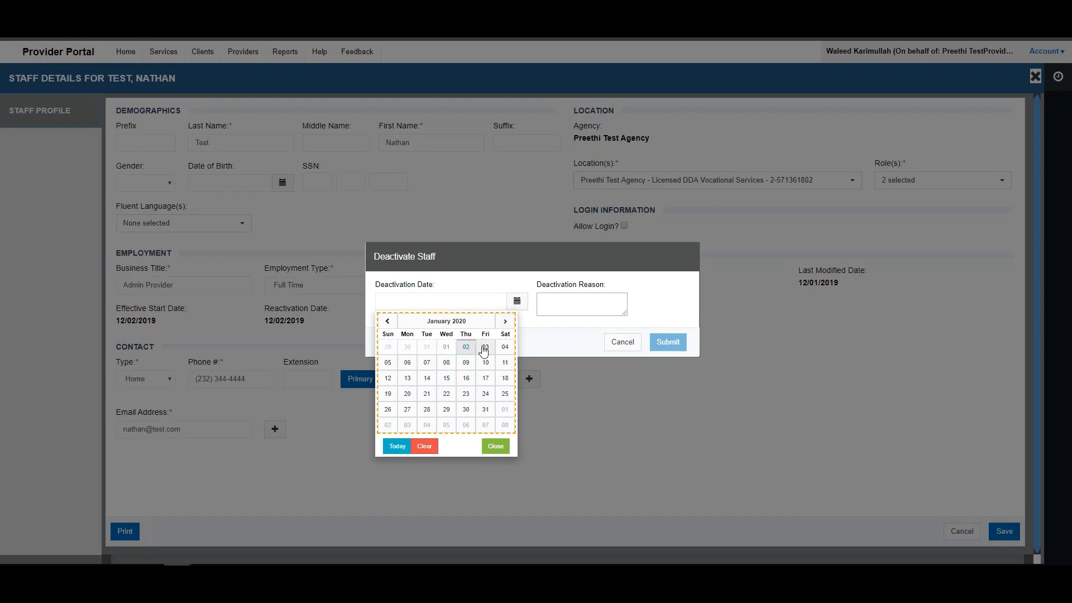
left_click(484, 348)
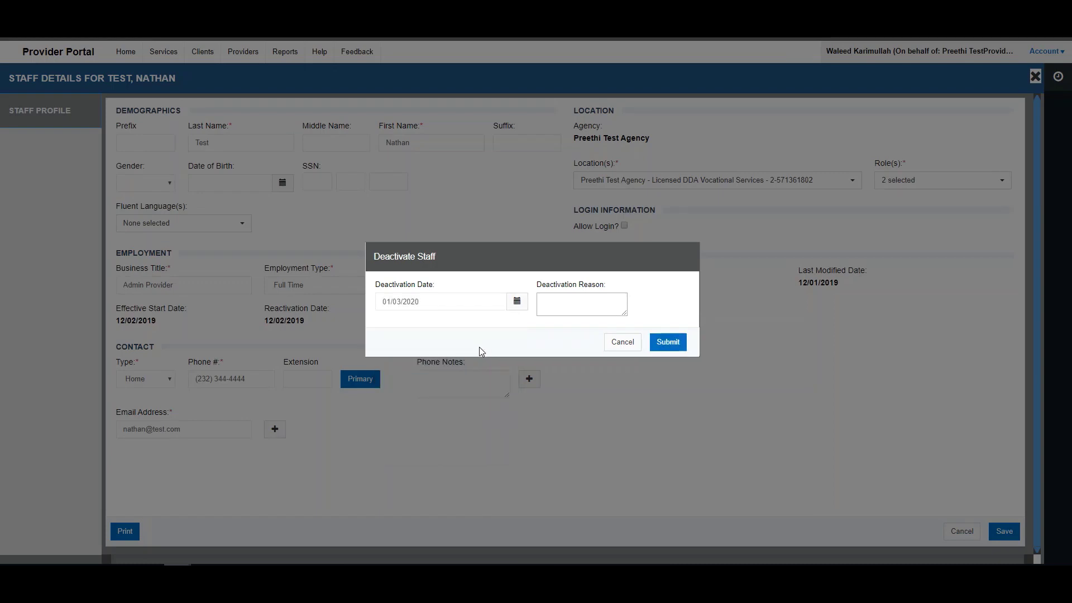
left_click(559, 306)
type("left the agency")
key("BackSpace")
key("BackSpace")
key("BackSpace")
key("BackSpace")
key("BackSpace")
key("BackSpace")
type("p")
key("BackSpace")
type("provider agency")
left_click(665, 344)
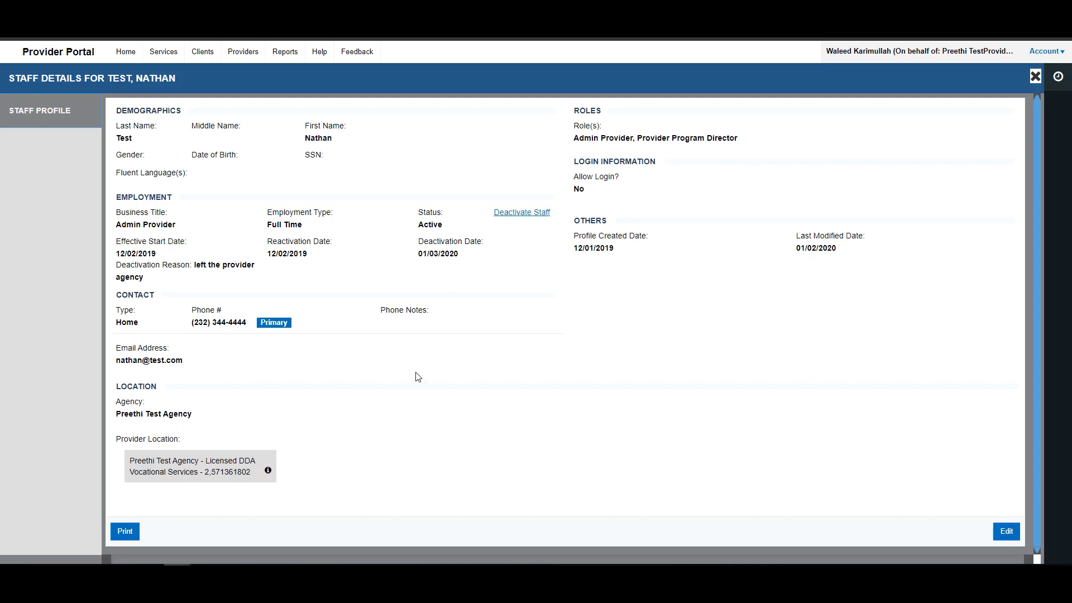
- Close the staff profile and clear the Staff First Name filter
left_click(1036, 77)
left_click(188, 170)
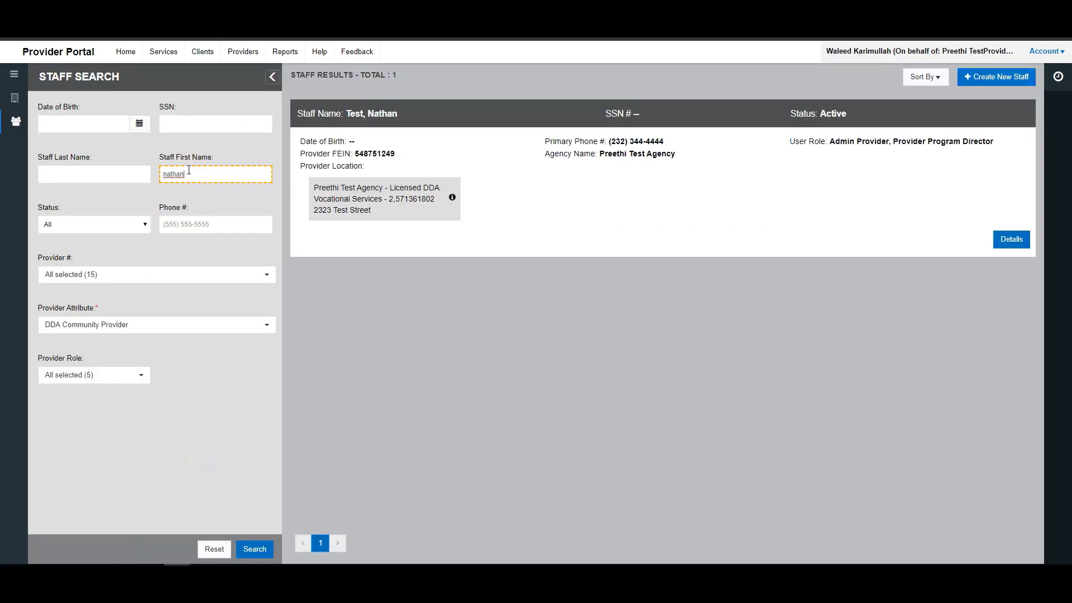
key("BackSpace")
key("BackSpace")
key("BackSpace")
key("BackSpace")
key("BackSpace")
key("BackSpace")
left_click(246, 363)
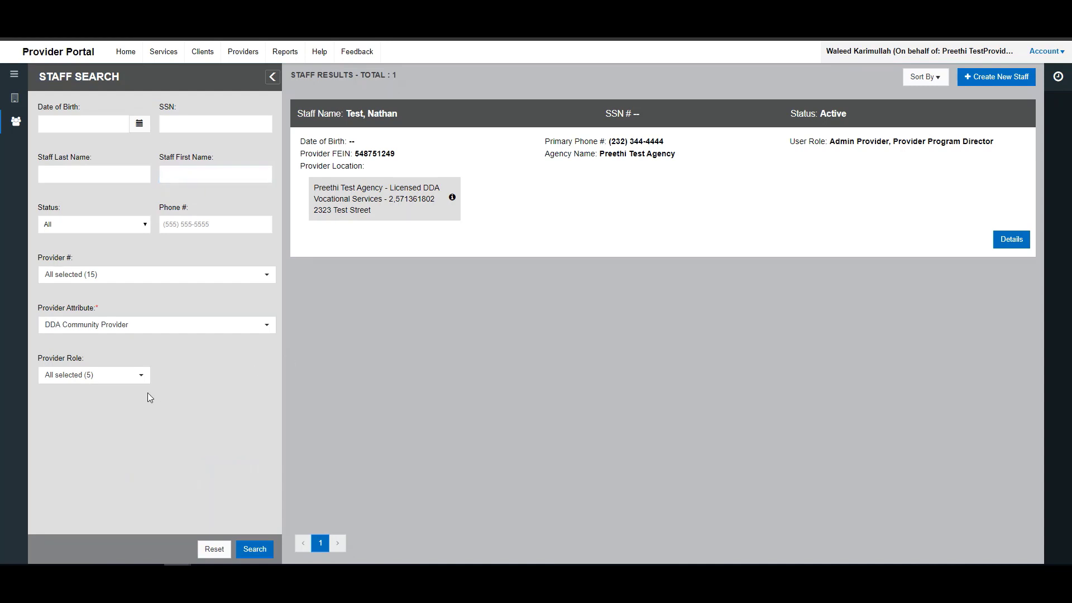
left_click(134, 380)
left_click(137, 377)
left_click(117, 327)
left_click(134, 326)
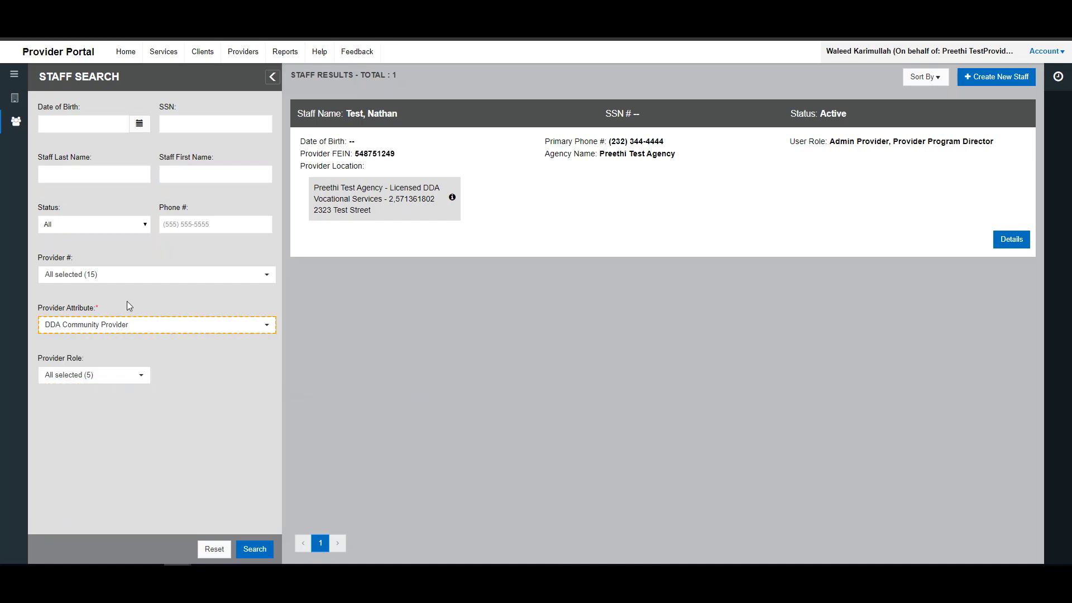
- Restrict the staff search to Inactive status and run it, which returns no results
left_click(103, 224)
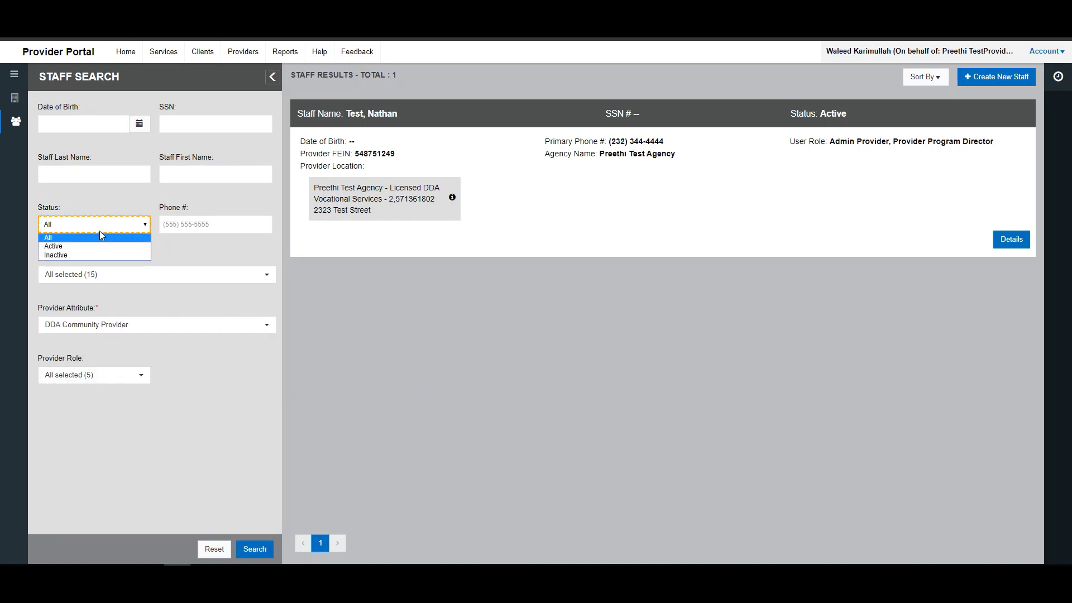
left_click(78, 255)
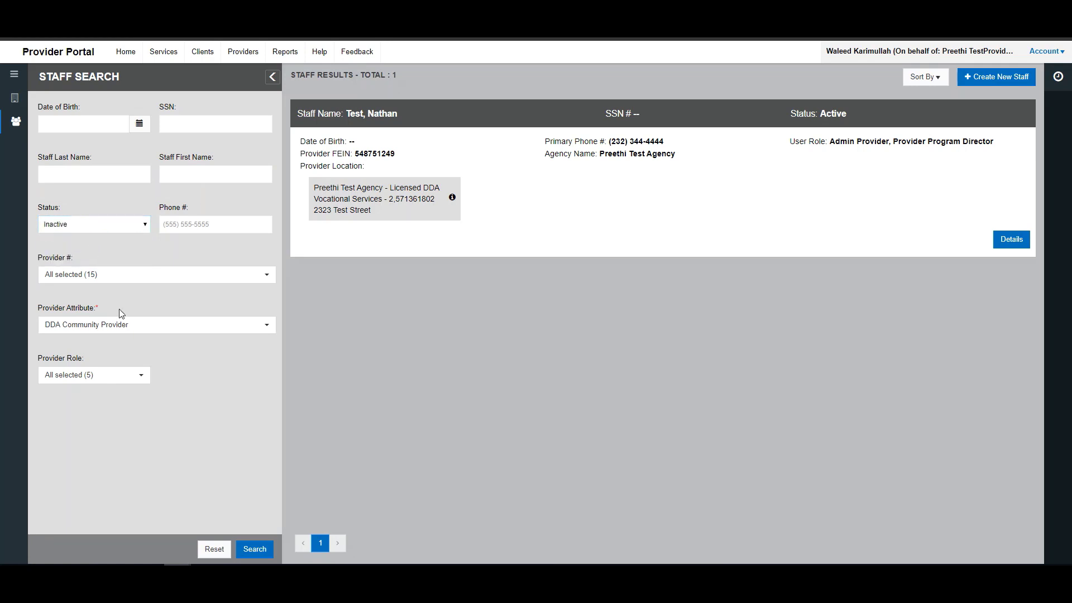
left_click(253, 550)
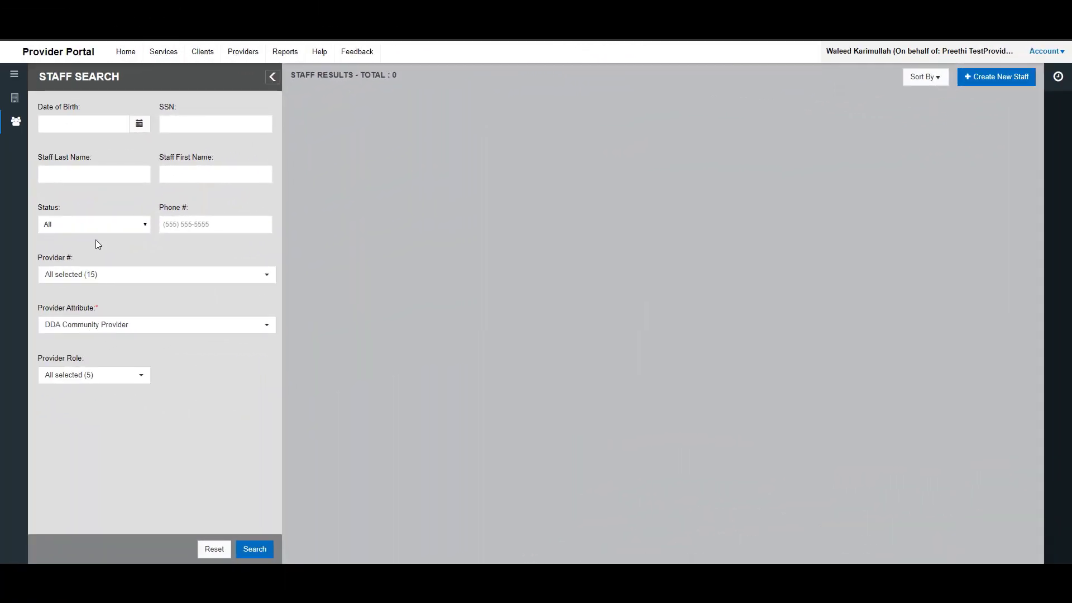
left_click(109, 226)
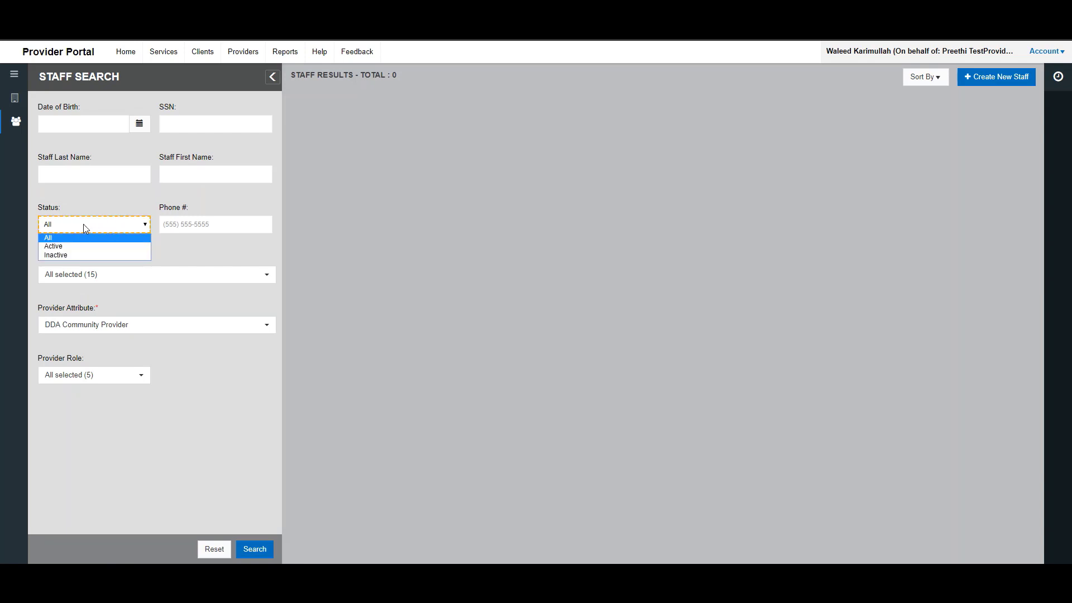
left_click(46, 221)
left_click(97, 224)
left_click(93, 254)
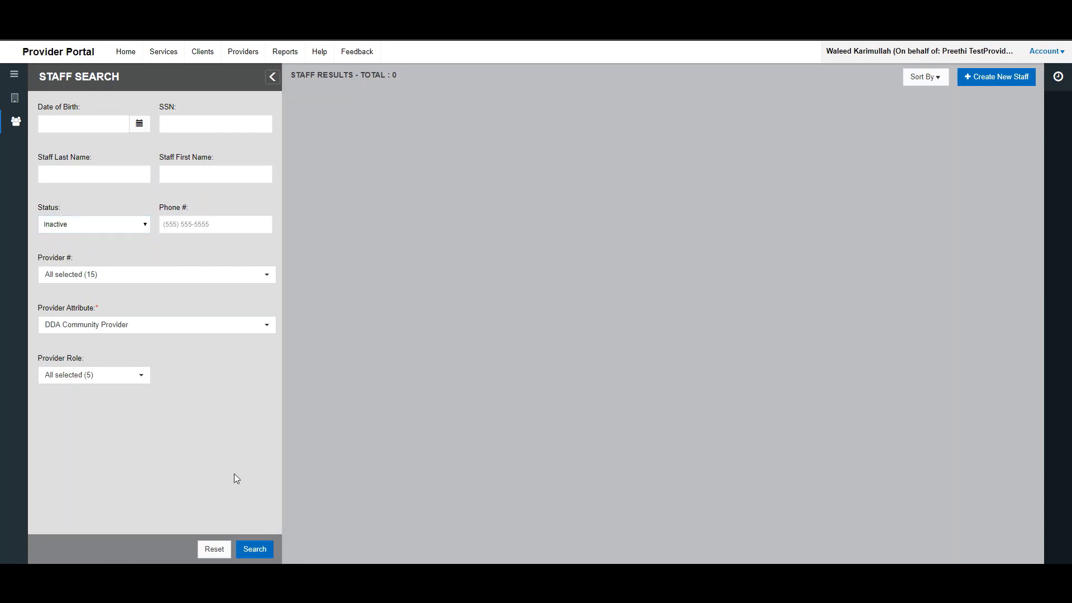
left_click(255, 550)
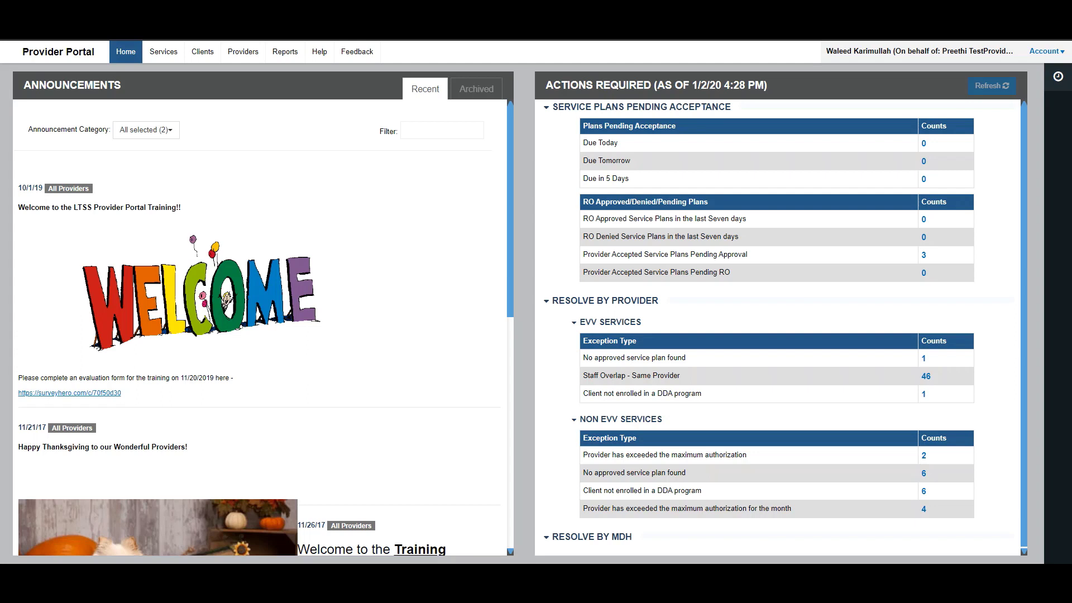
- Open the Providers search page from the top navigation
left_click(243, 52)
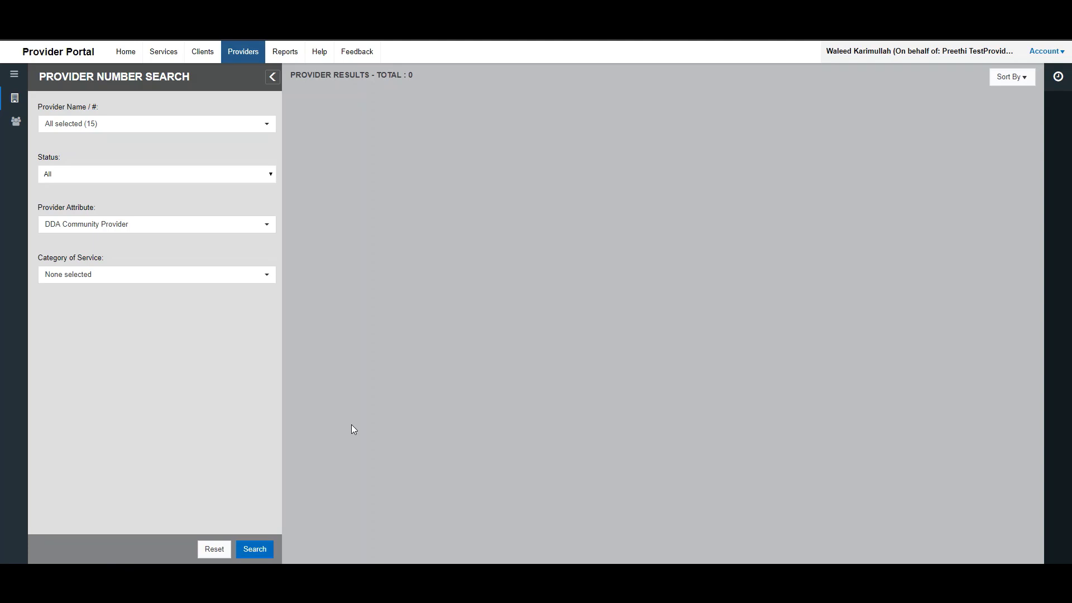
left_click(21, 123)
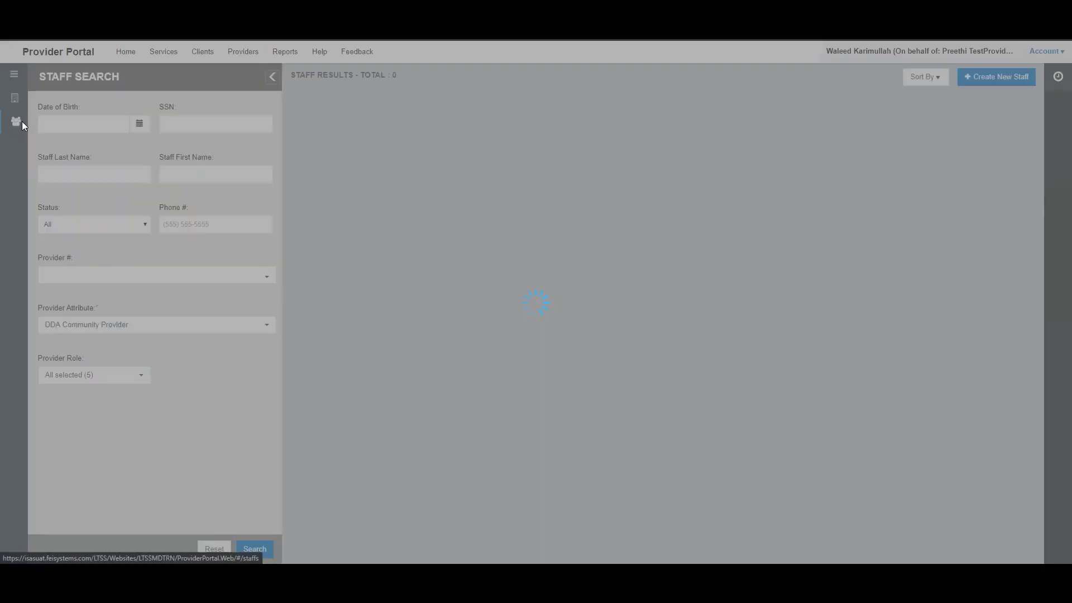
left_click(16, 101)
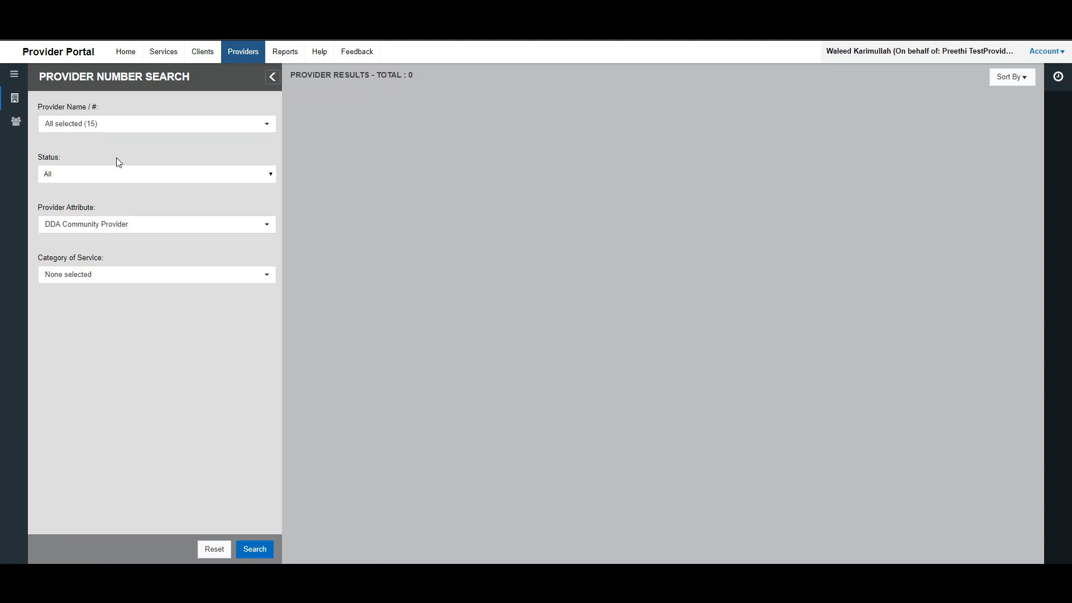
- Review the provider name and number list, leaving all 15 providers selected
left_click(122, 125)
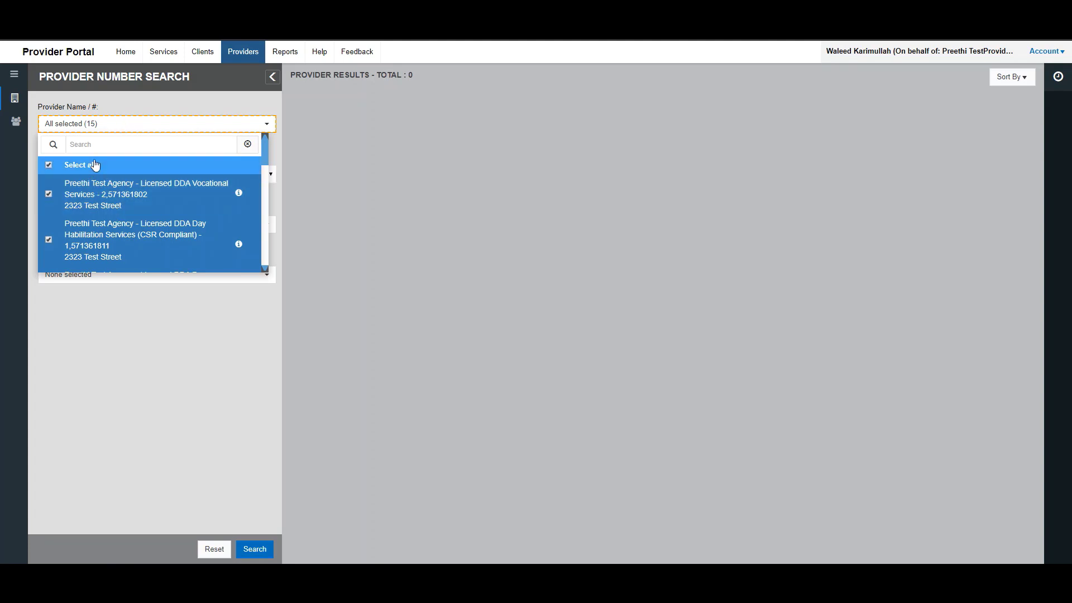
scroll(110, 192, "down", 1)
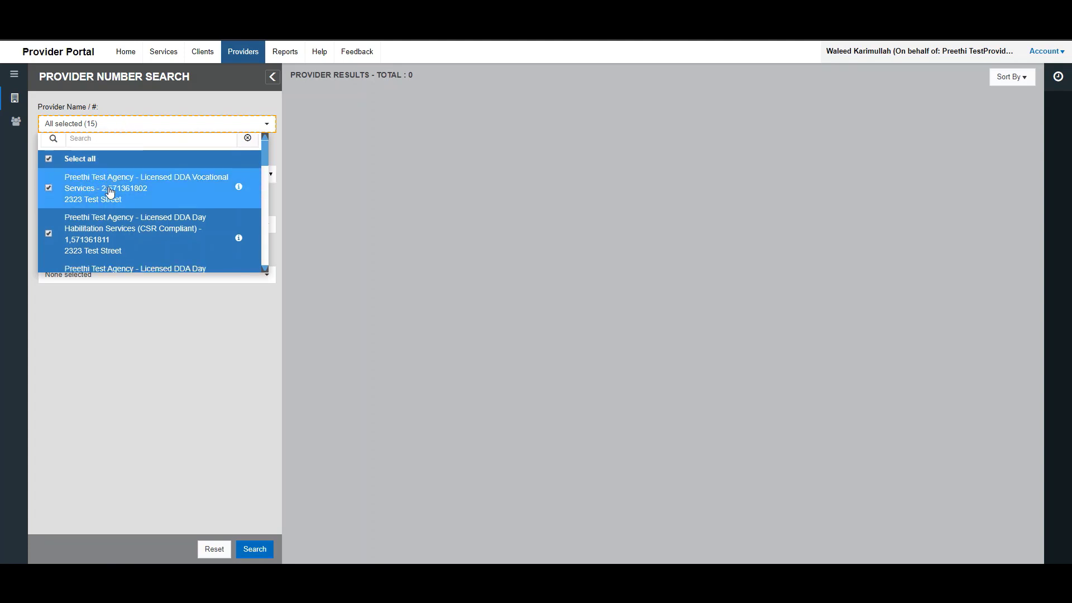
scroll(110, 192, "down", 1)
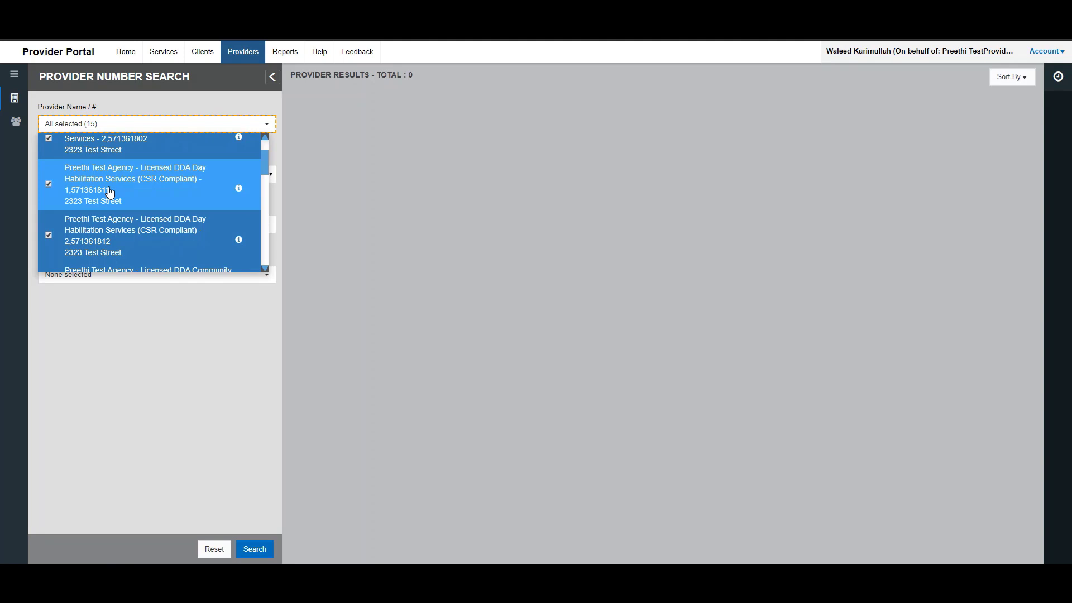
- Keep the Status filter at All and show the Provider Attribute choices
left_click(76, 306)
left_click(85, 174)
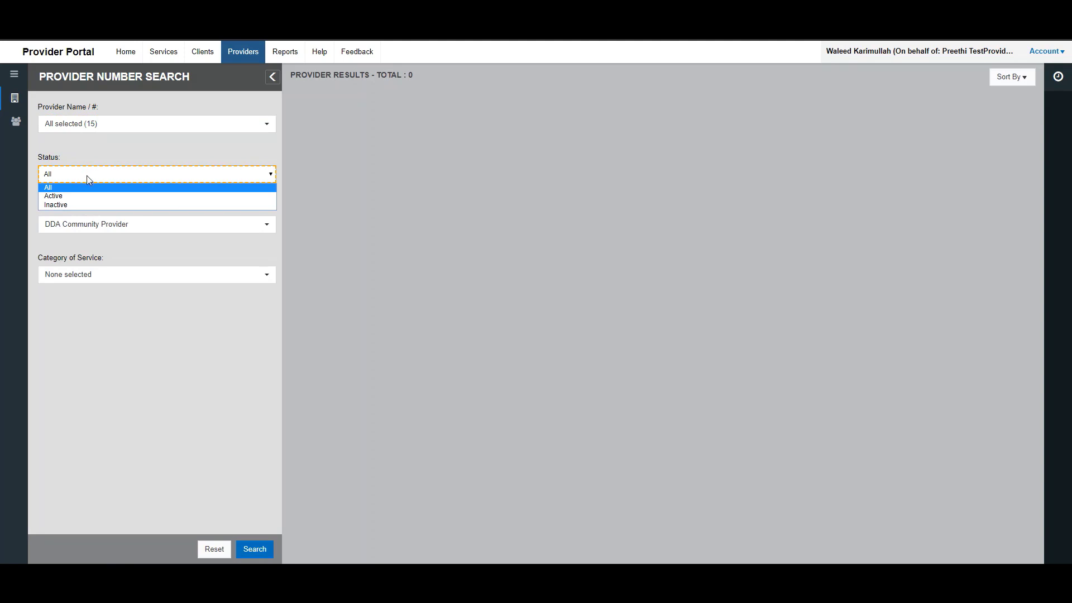
left_click(82, 187)
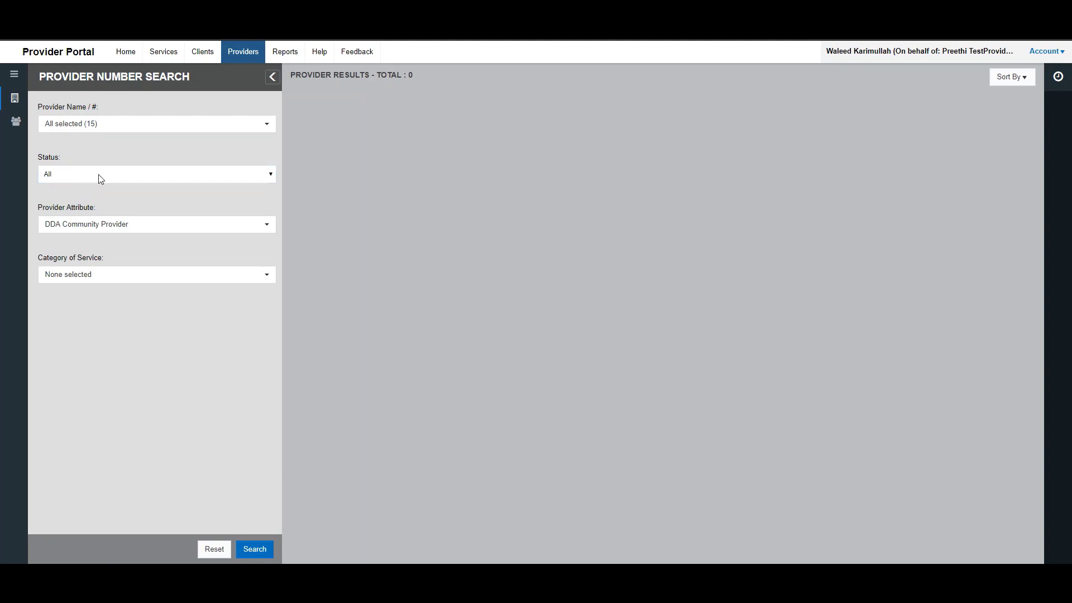
left_click(119, 224)
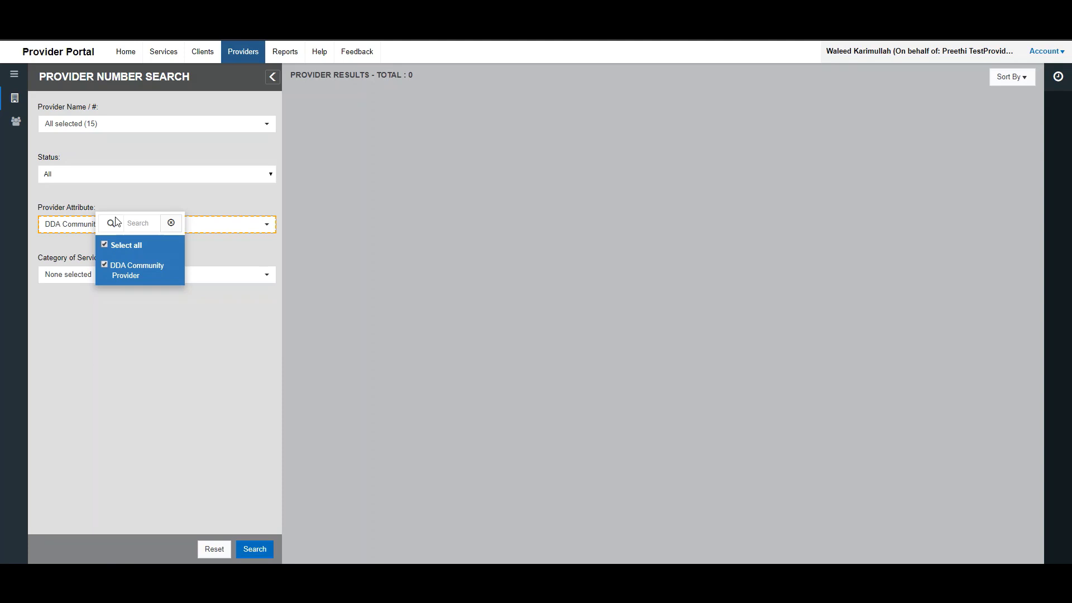
- Keep DDA Community Provider as the attribute and leave Category of Service at None selected
left_click(76, 248)
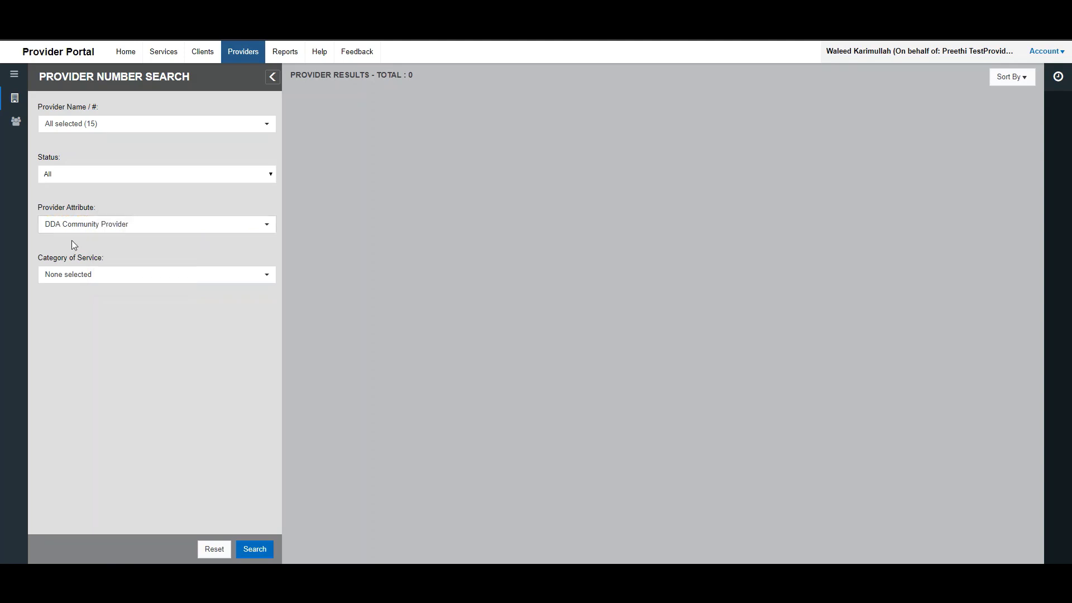
left_click(100, 274)
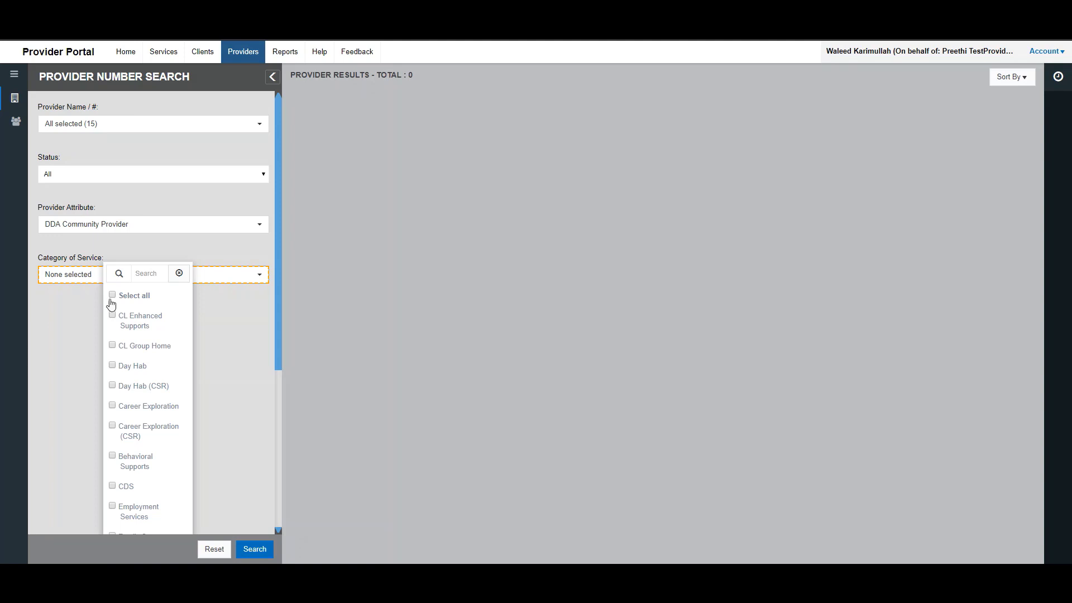
scroll(143, 366, "down", 5)
left_click(67, 341)
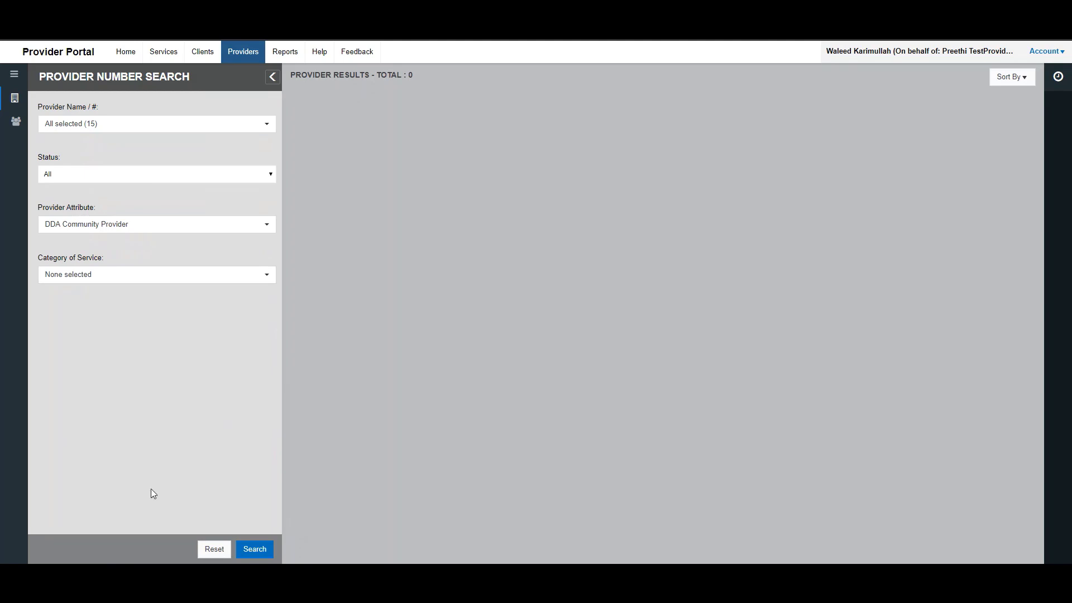
- Run the Provider Number Search to list the 15 active DDA Community Provider locations
left_click(257, 552)
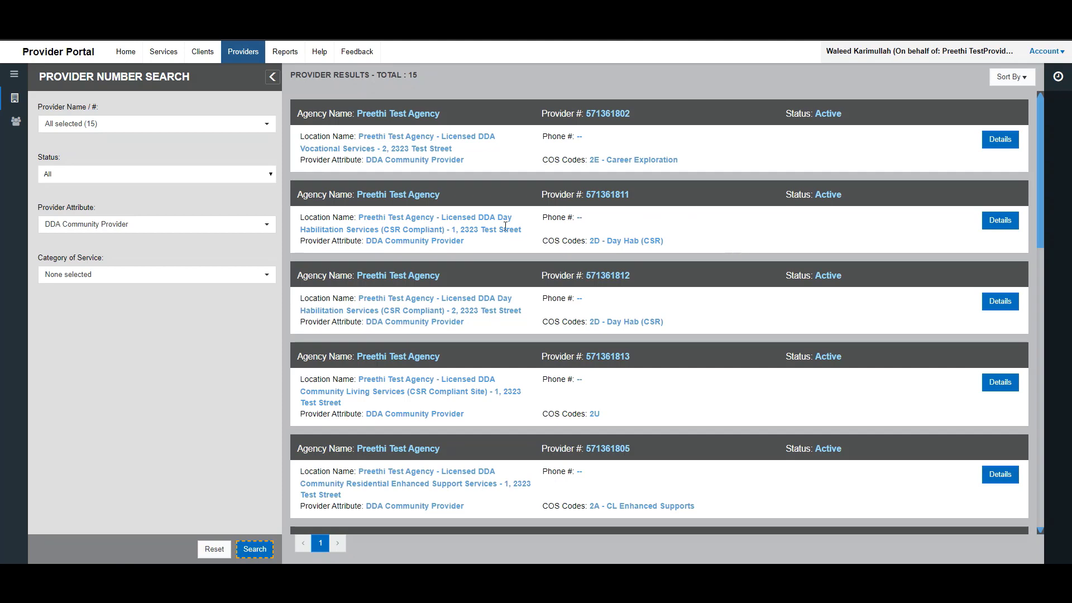
- Open provider 571361802's details and scroll through its Provider Profile
left_click(1000, 144)
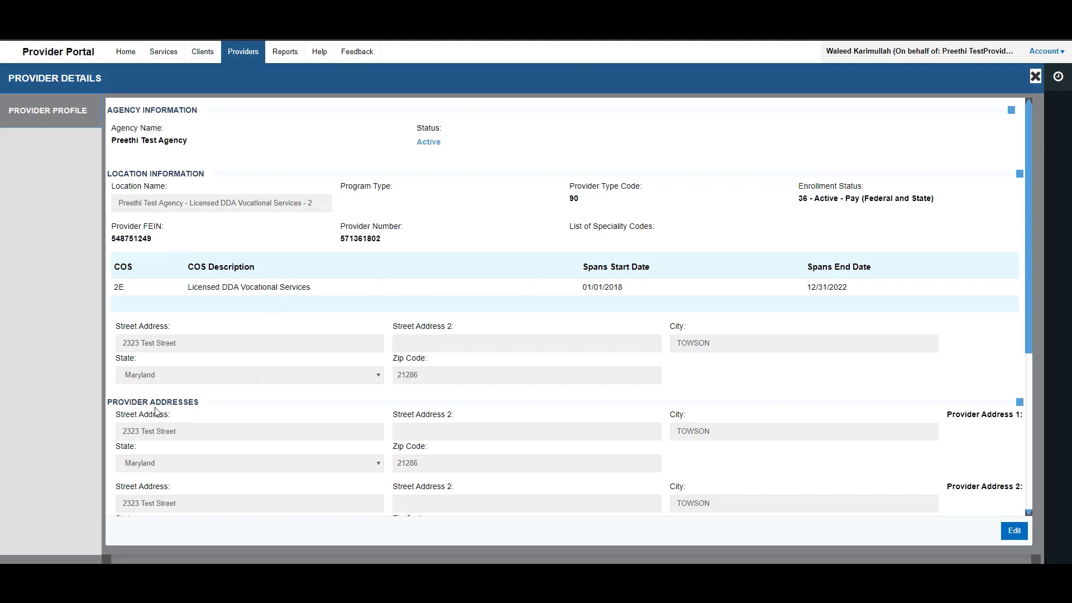
scroll(158, 412, "down", 1)
scroll(177, 367, "down", 1)
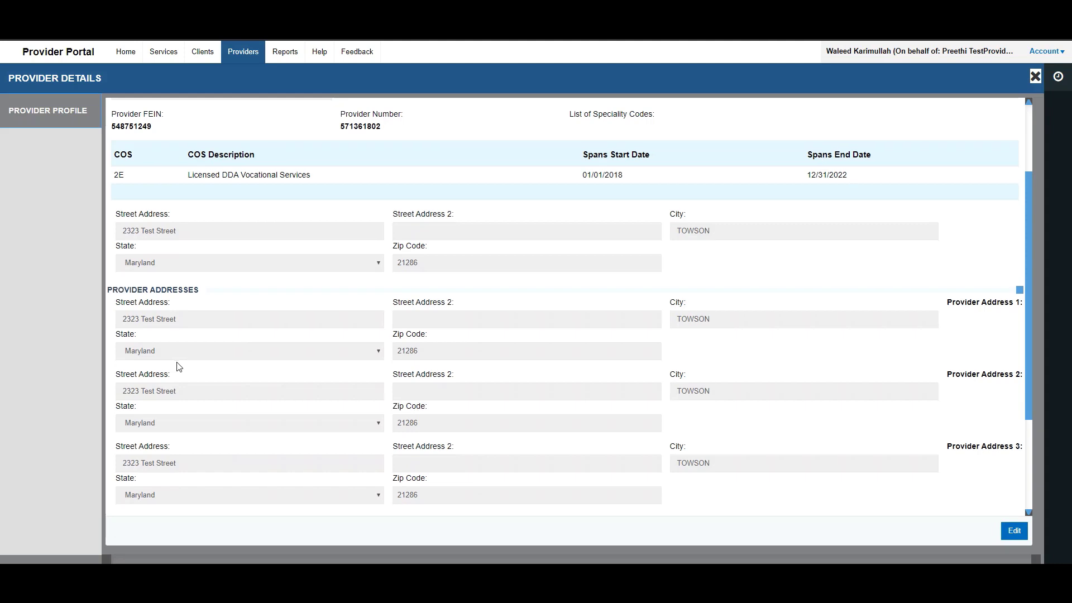
scroll(177, 364, "down", 1)
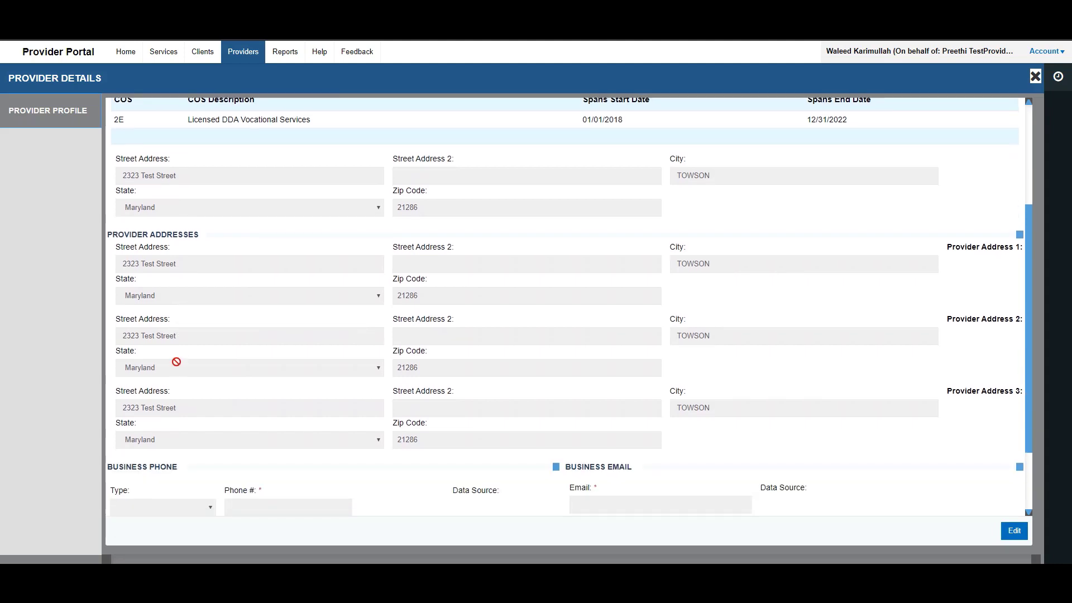
scroll(177, 362, "down", 2)
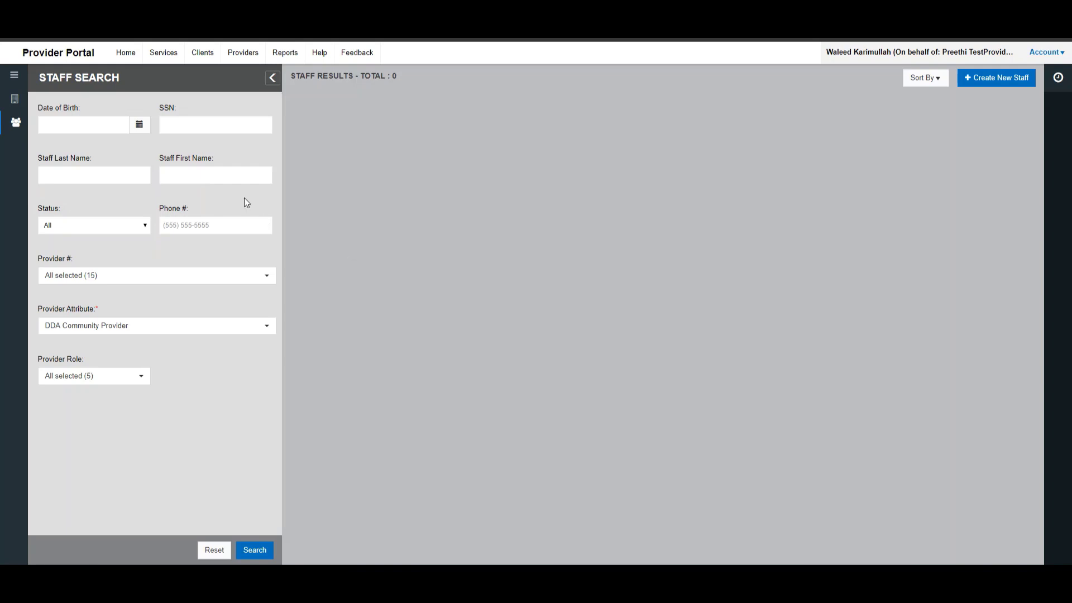
- Search staff by the staff member's first name and open the matching profile's details
left_click(234, 180)
type("nathan")
left_click(252, 552)
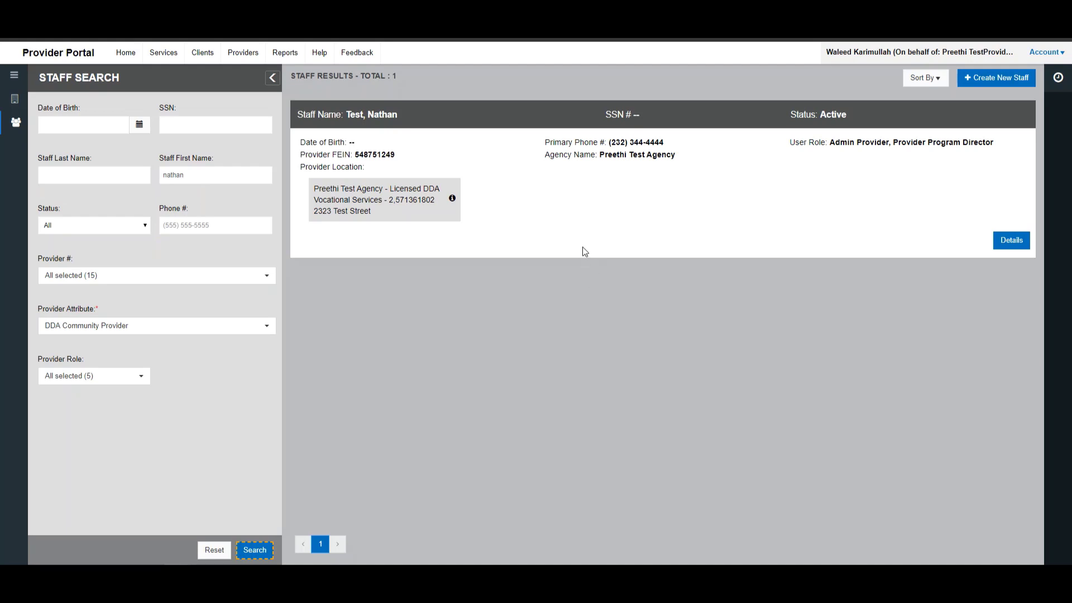
left_click(1013, 240)
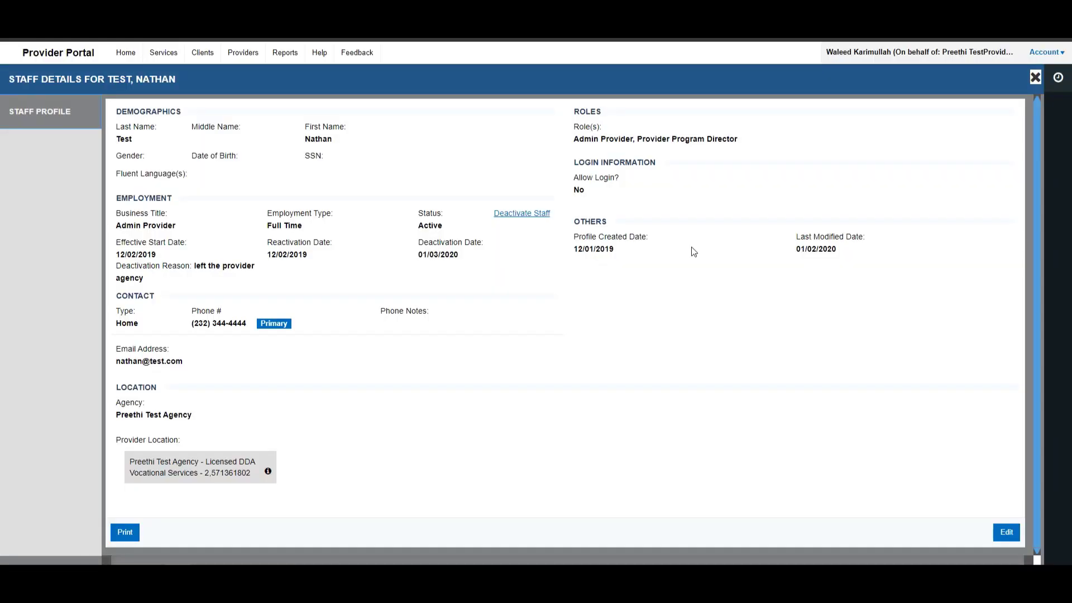
- Switch Nathan Test's Staff Details panel into edit mode
left_click(1004, 535)
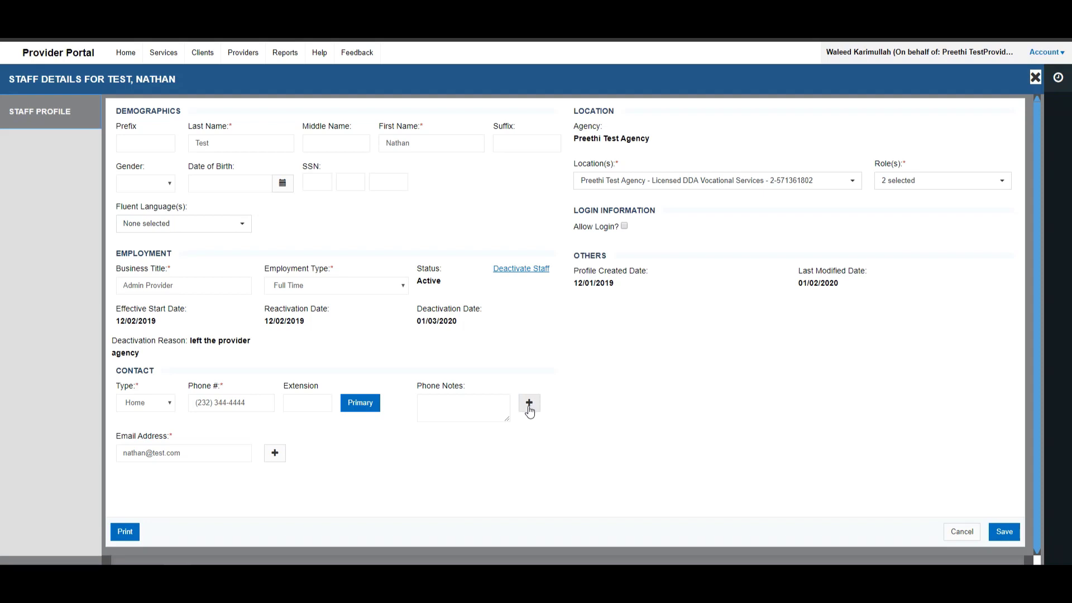
- Add a Mobile phone row with the staff member's mobile number and note 'call after 4PM'
left_click(529, 407)
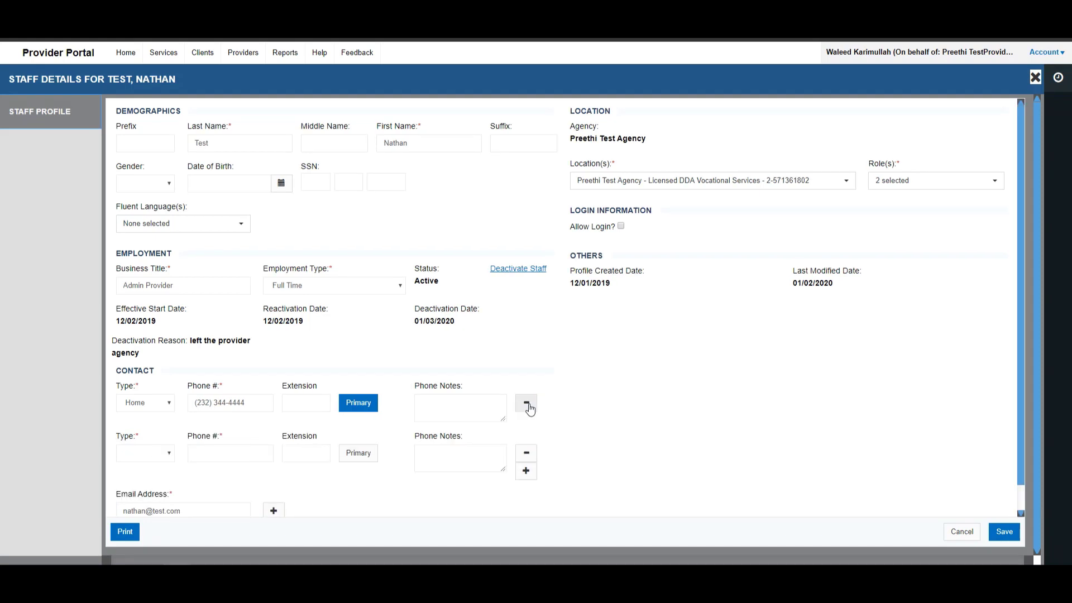
left_click(162, 455)
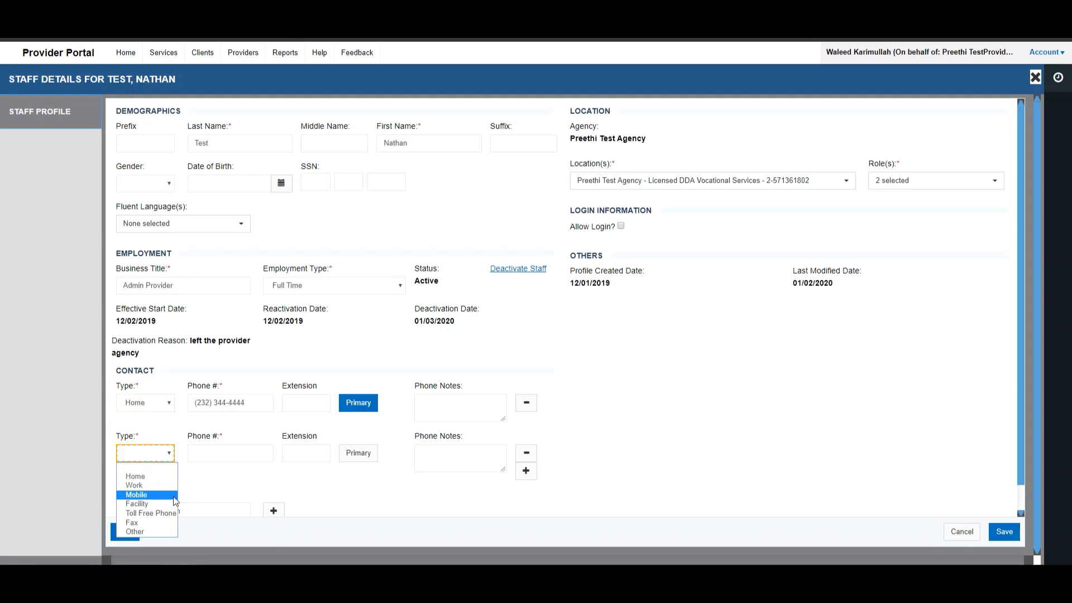
left_click(151, 495)
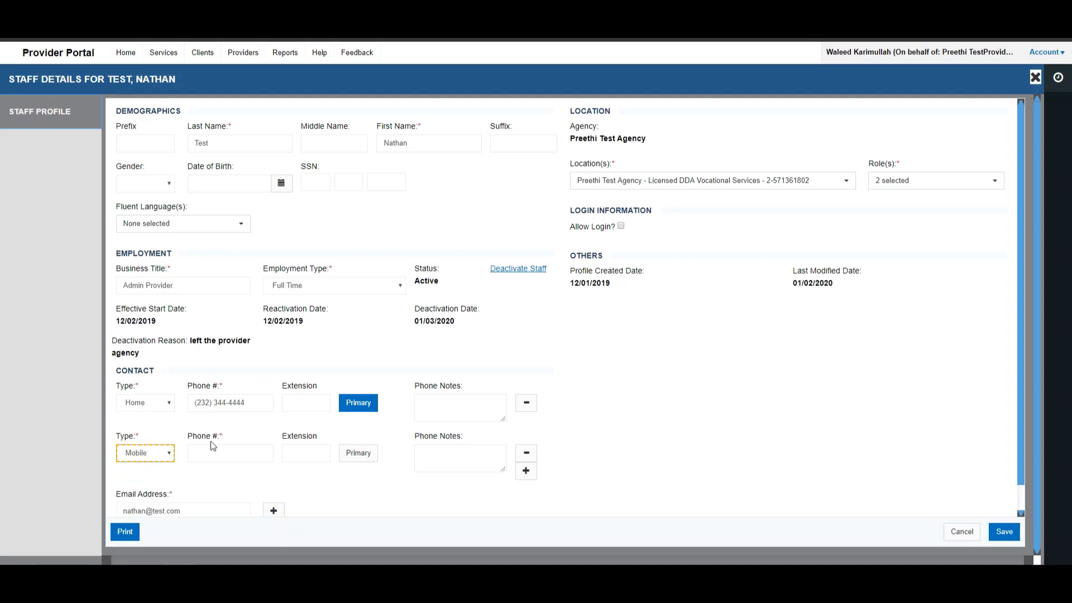
left_click(219, 452)
type("888")
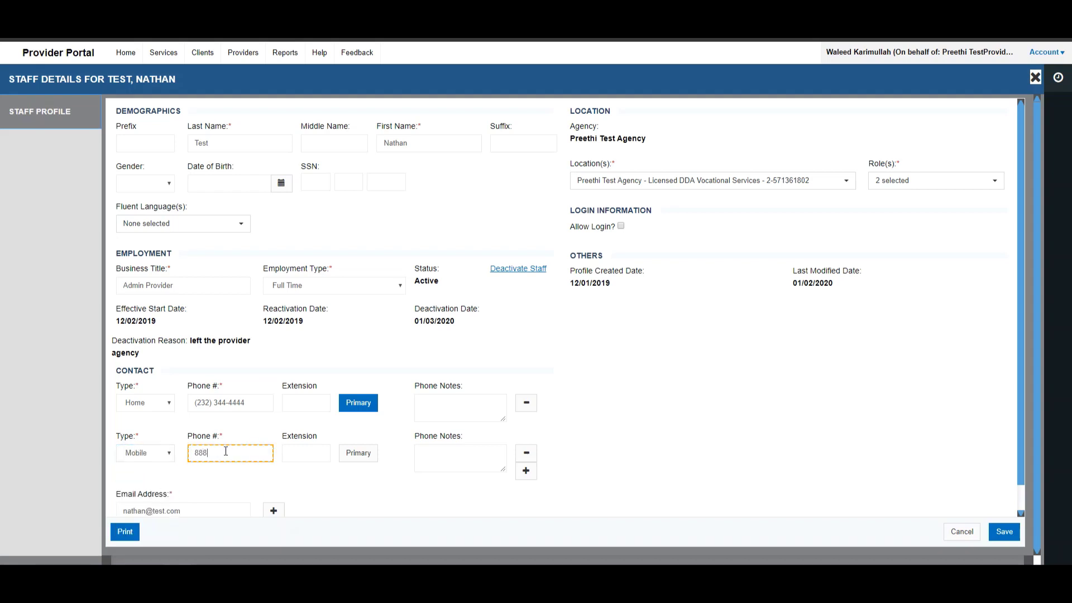
type(") 888-8888")
left_click(455, 455)
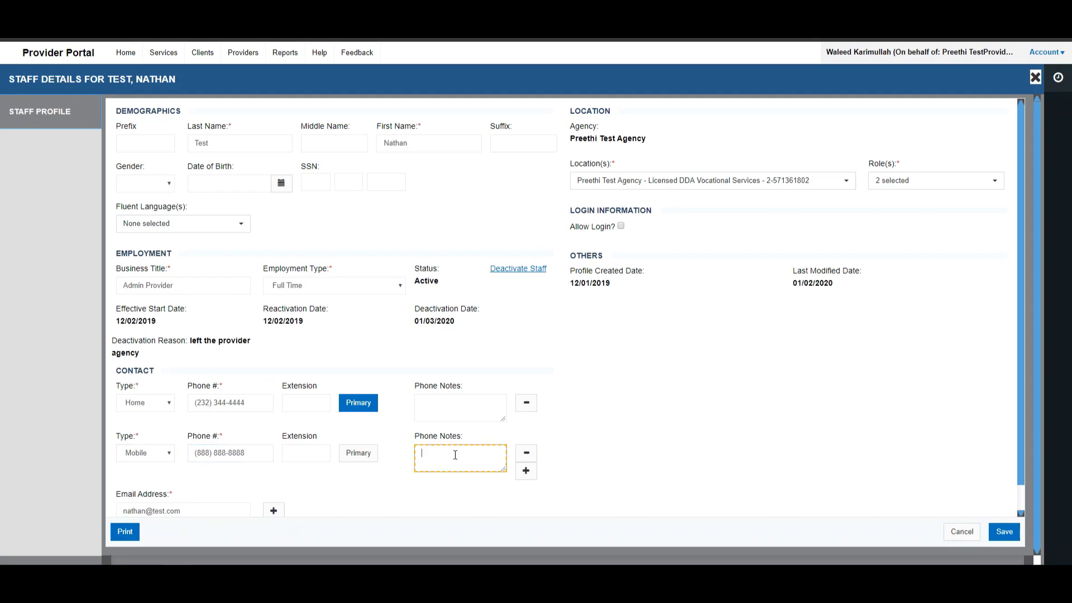
type("call after 4PM")
left_click(356, 491)
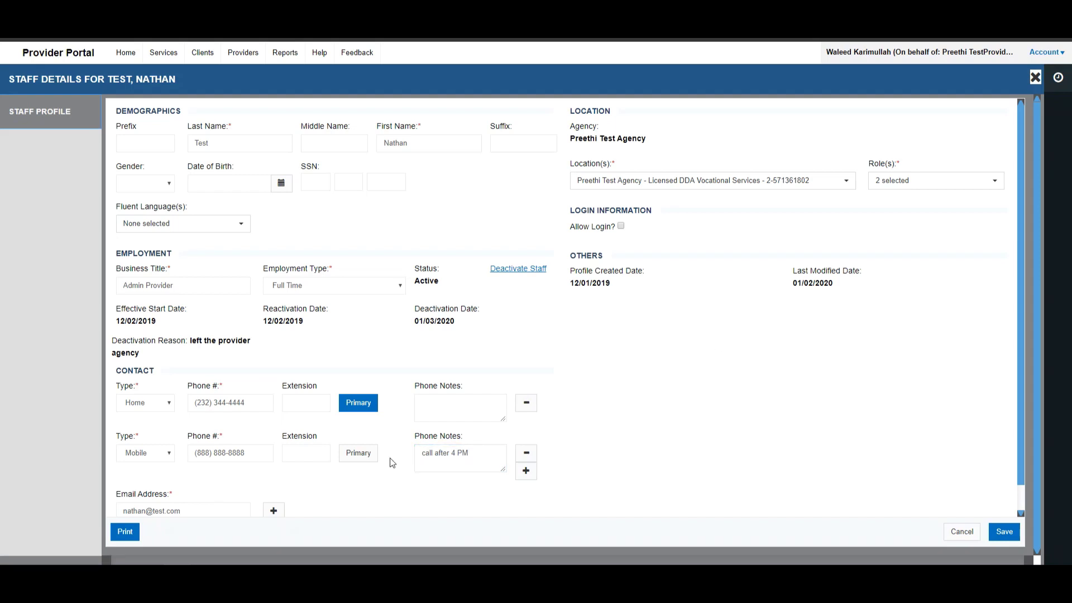
scroll(392, 465, "down", 1)
scroll(537, 434, "up", 1)
- Keep the Admin Provider and Provider Program Director roles unchanged and save the profile
left_click(915, 181)
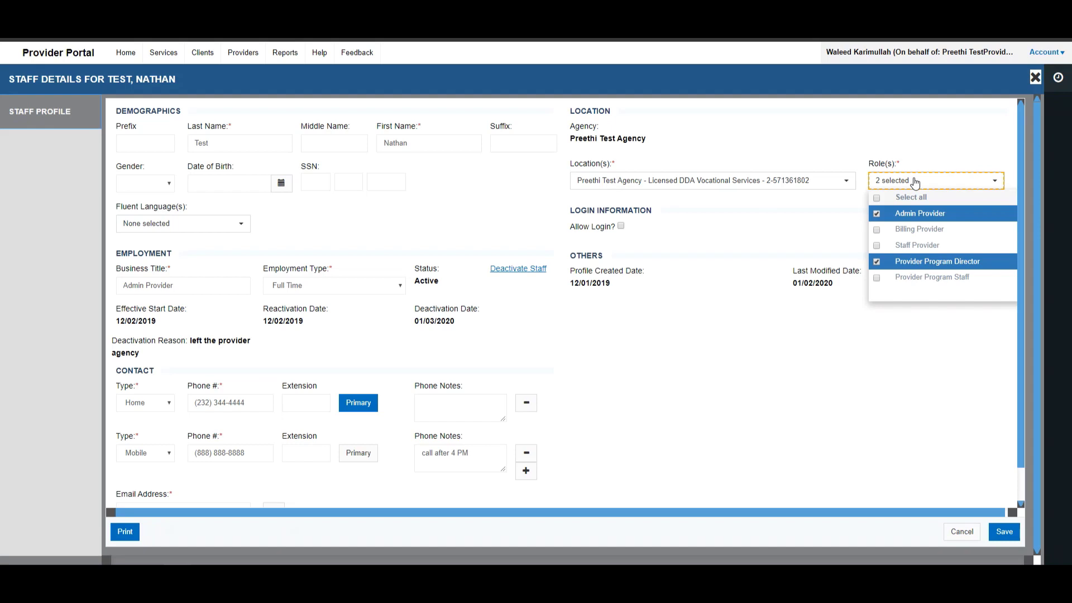
left_click(914, 180)
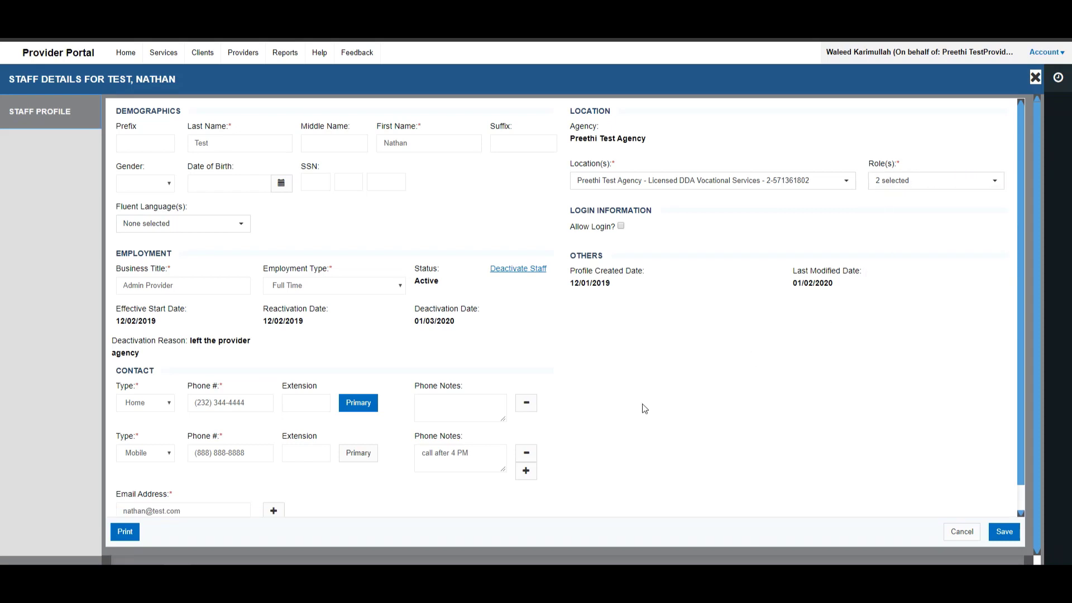
scroll(601, 381, "down", 1)
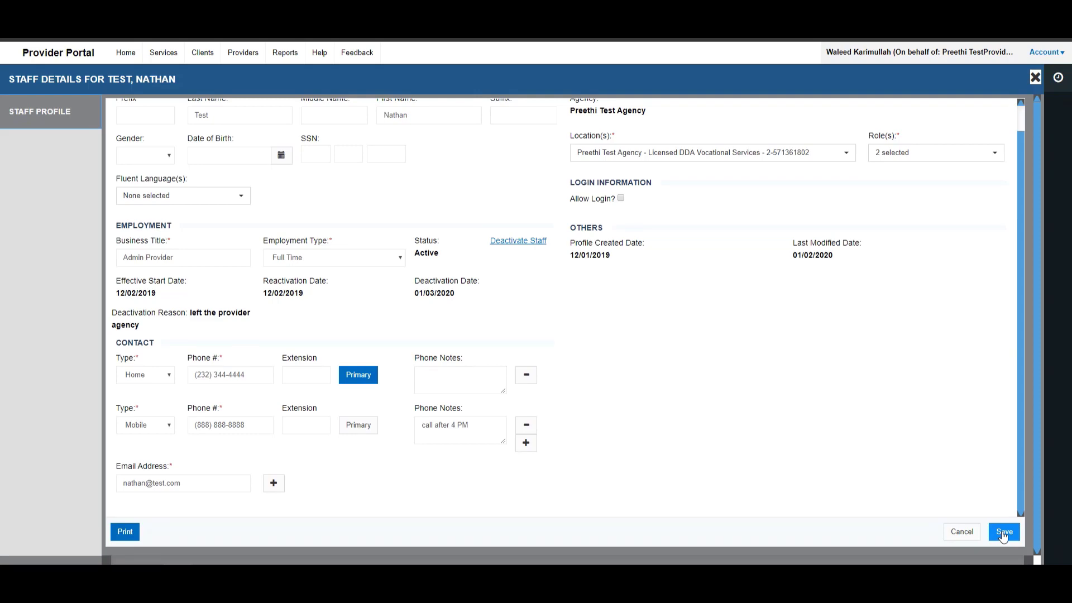
left_click(1003, 532)
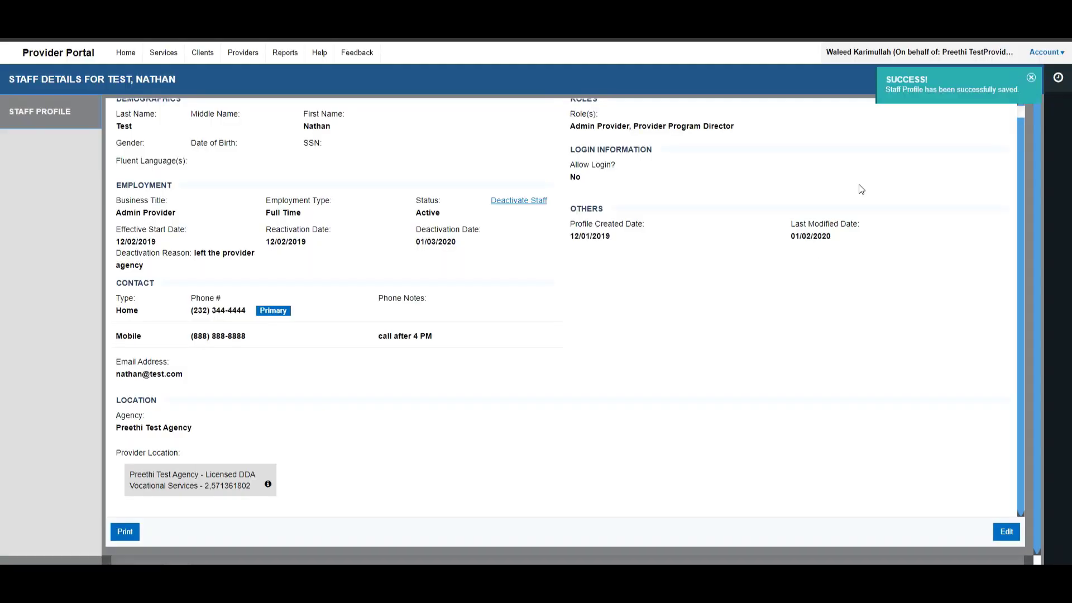